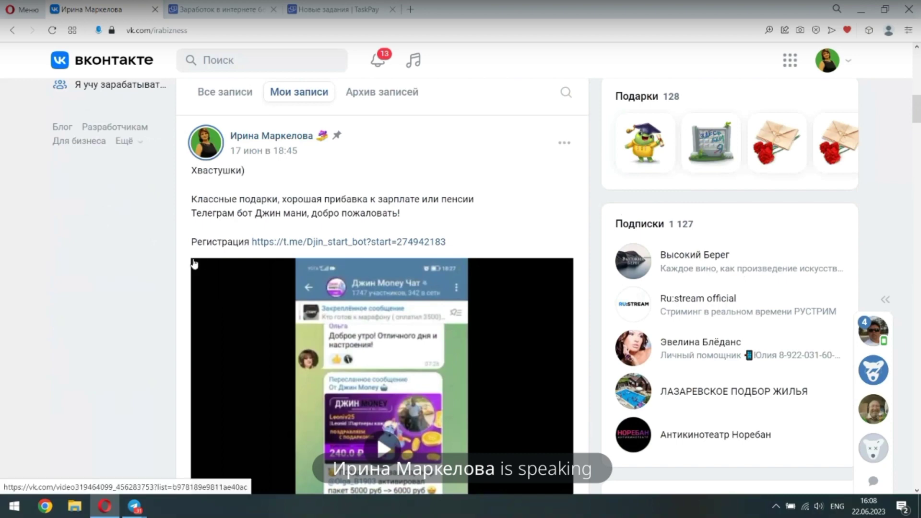
# Copy the link address of the pinned 'Хвастушки)' VK post from its date link
pyautogui.scroll(-1, 194, 263)
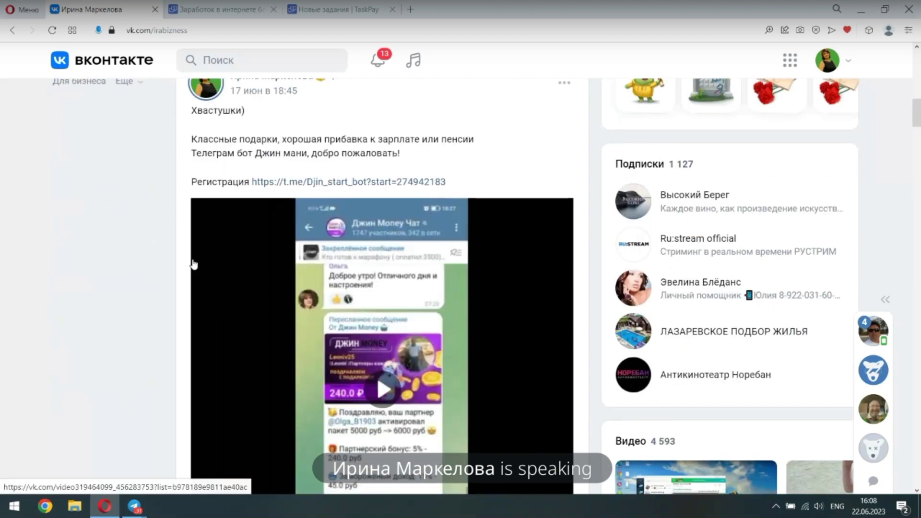
pyautogui.scroll(-3, 194, 263)
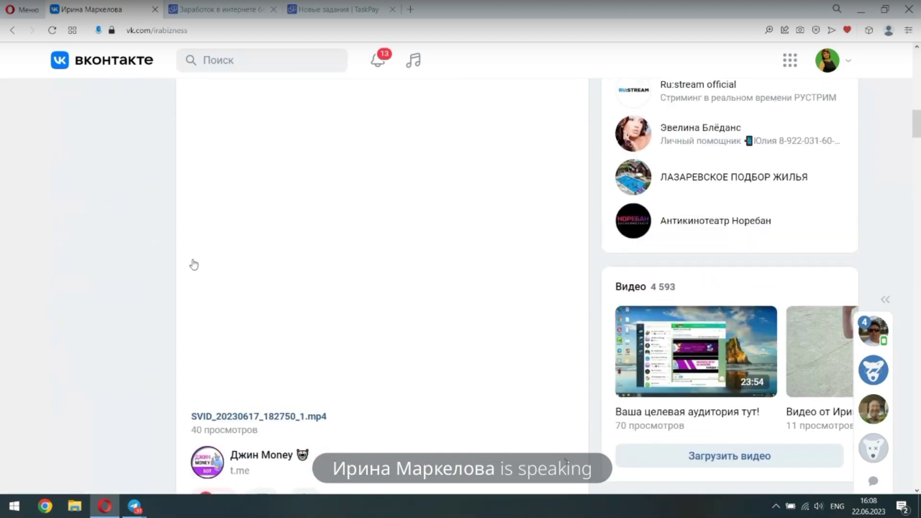
pyautogui.scroll(5, 194, 264)
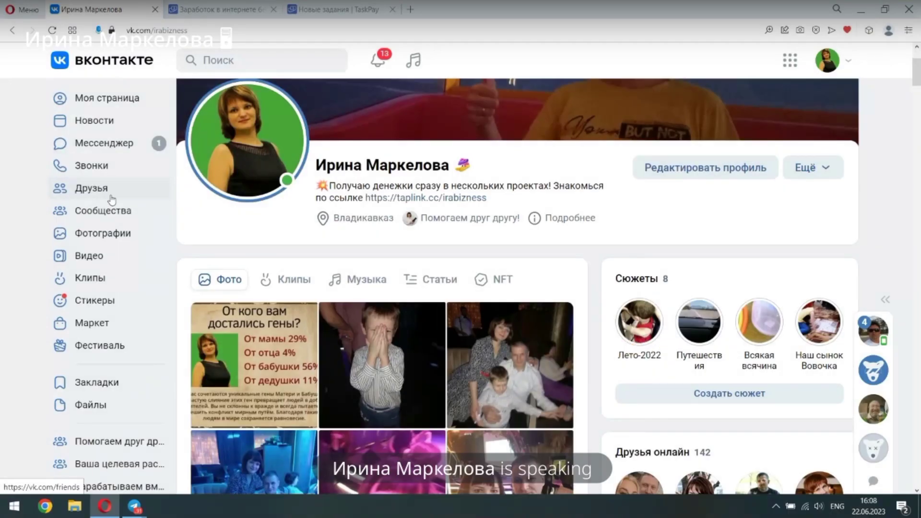
pyautogui.scroll(-10, 175, 245)
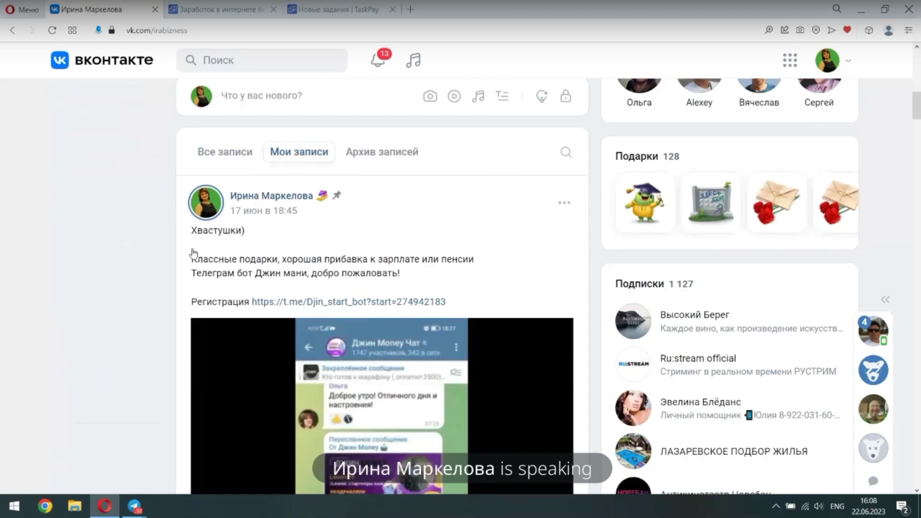
pyautogui.scroll(-1, 194, 262)
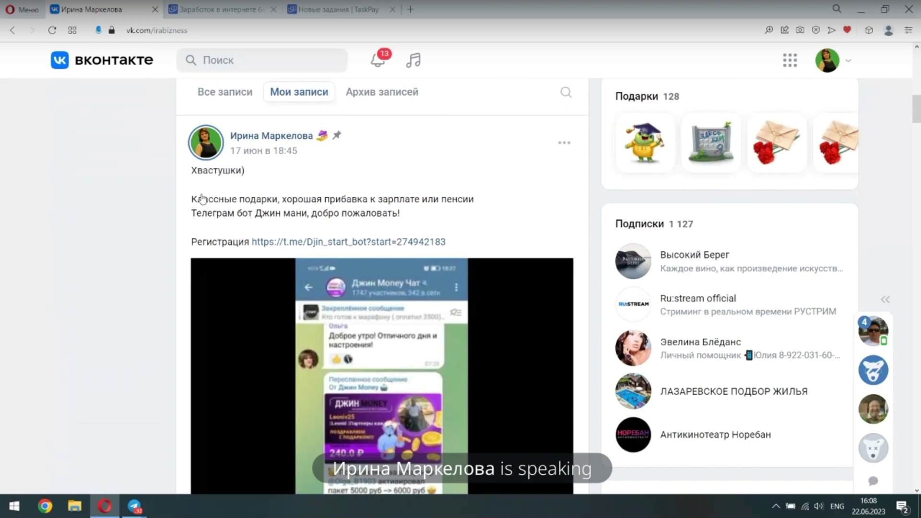
pyautogui.scroll(-1, 202, 199)
pyautogui.scroll(-5, 202, 199)
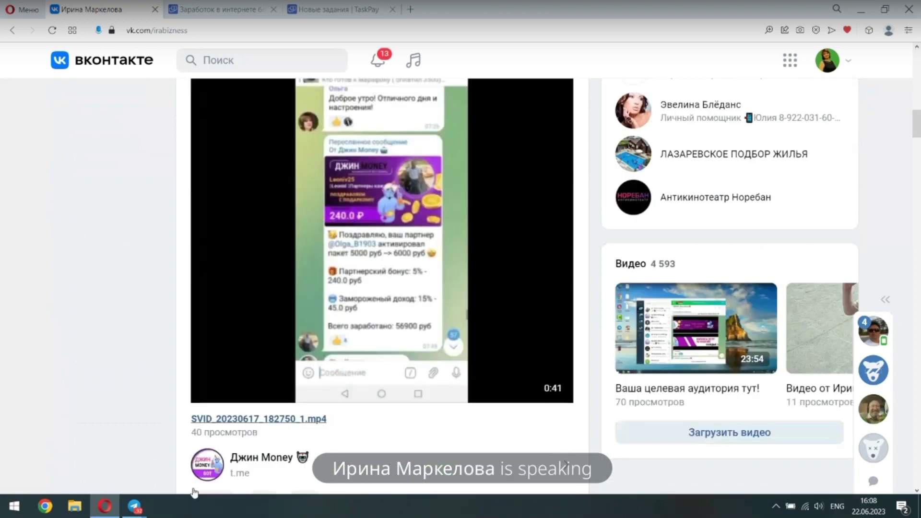
pyautogui.scroll(6, 187, 384)
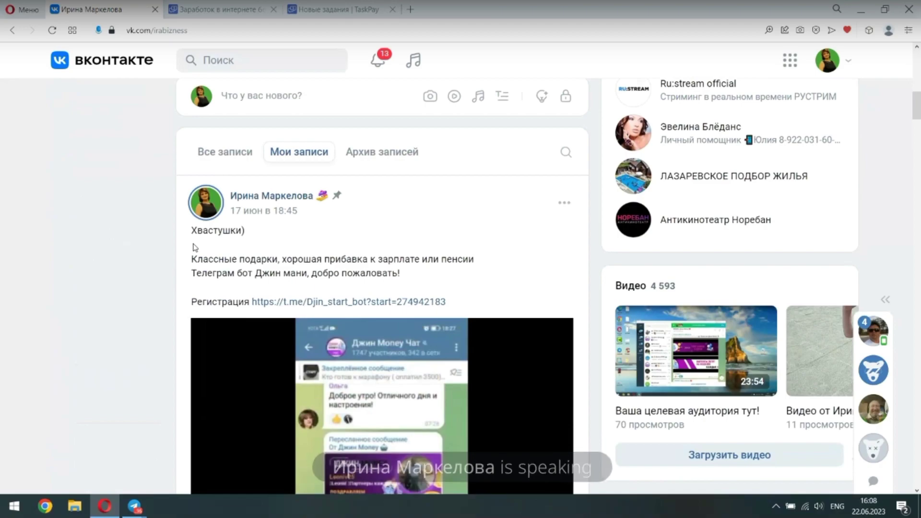
pyautogui.rightClick(257, 211)
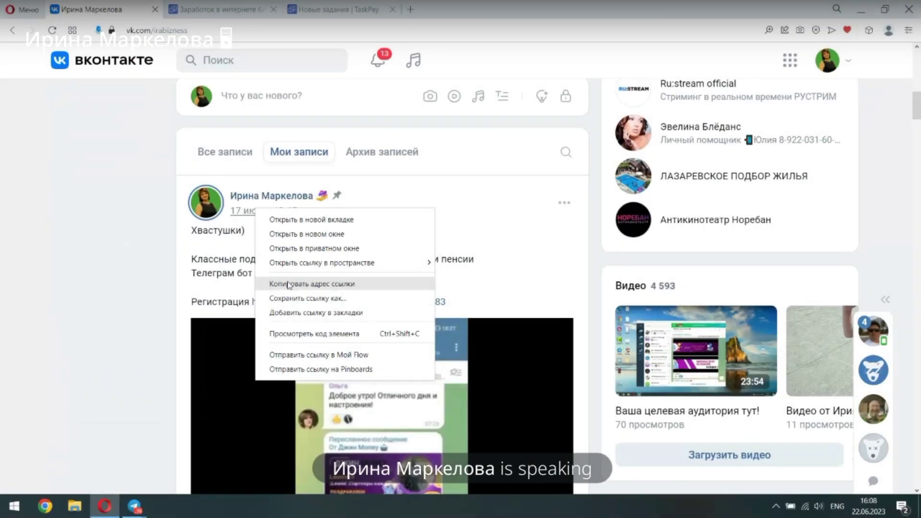
pyautogui.click(288, 284)
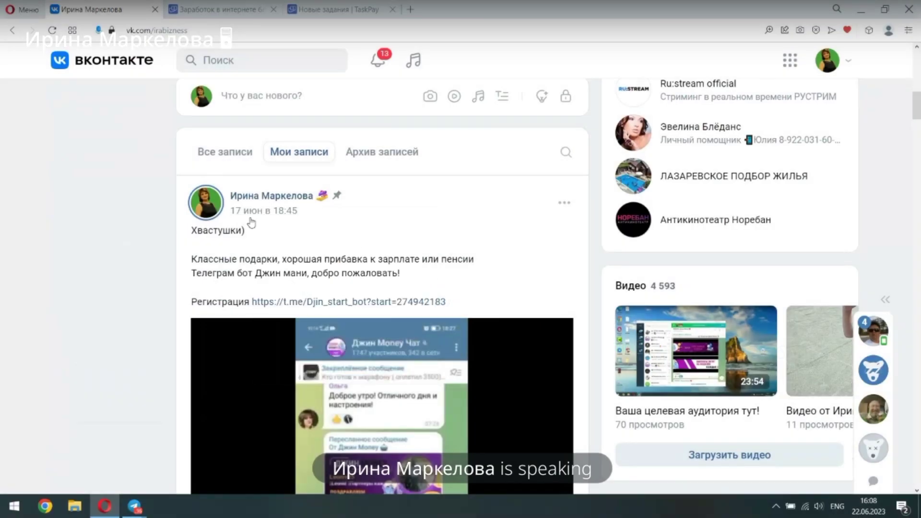
# In TaskPay, review the notifications list and the 60.00 ₽ balance breakdown, then close both
pyautogui.click(335, 11)
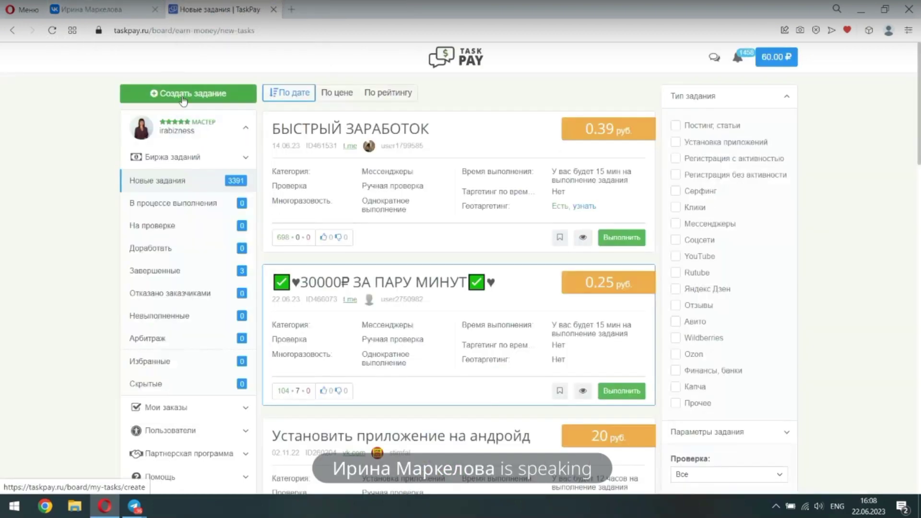
pyautogui.click(738, 58)
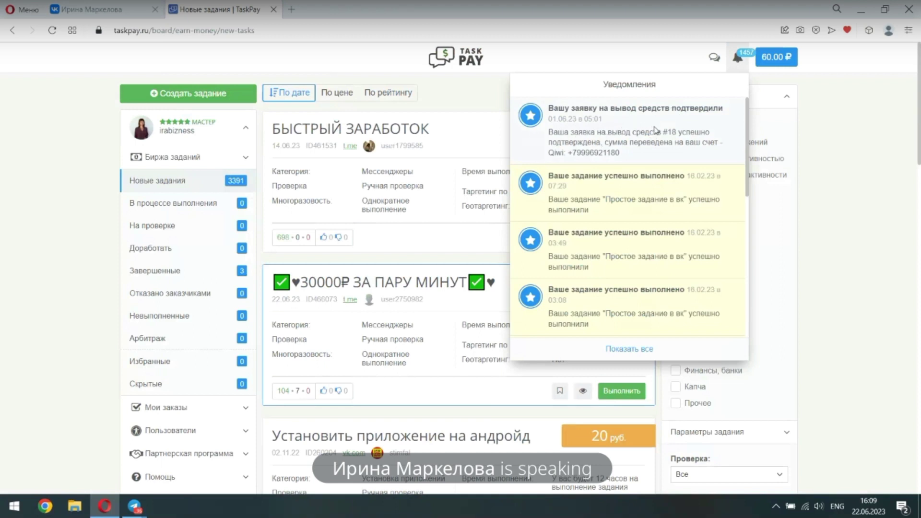
pyautogui.scroll(-1, 628, 131)
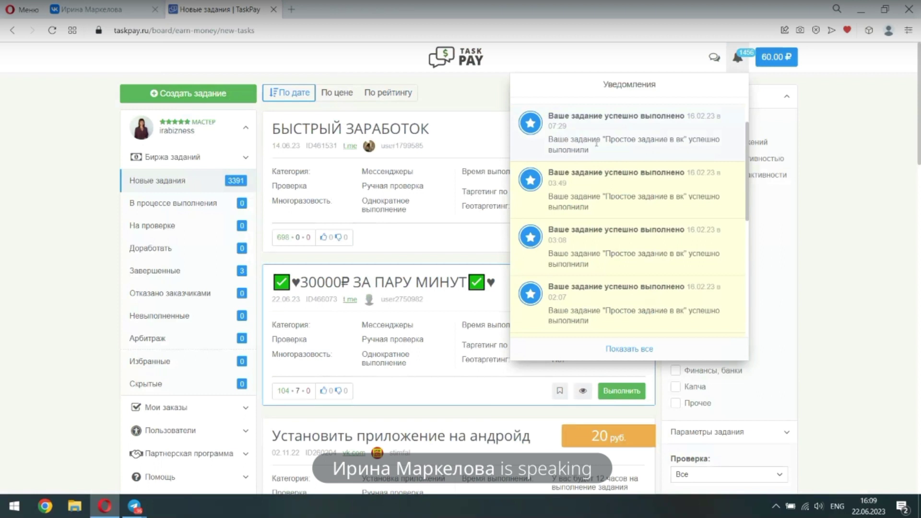
pyautogui.scroll(-1, 651, 184)
pyautogui.scroll(-4, 651, 190)
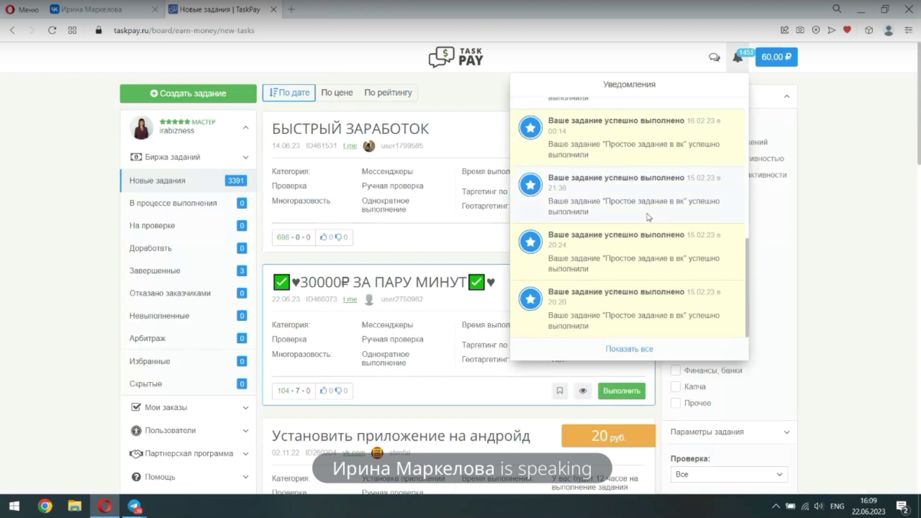
pyautogui.scroll(5, 648, 216)
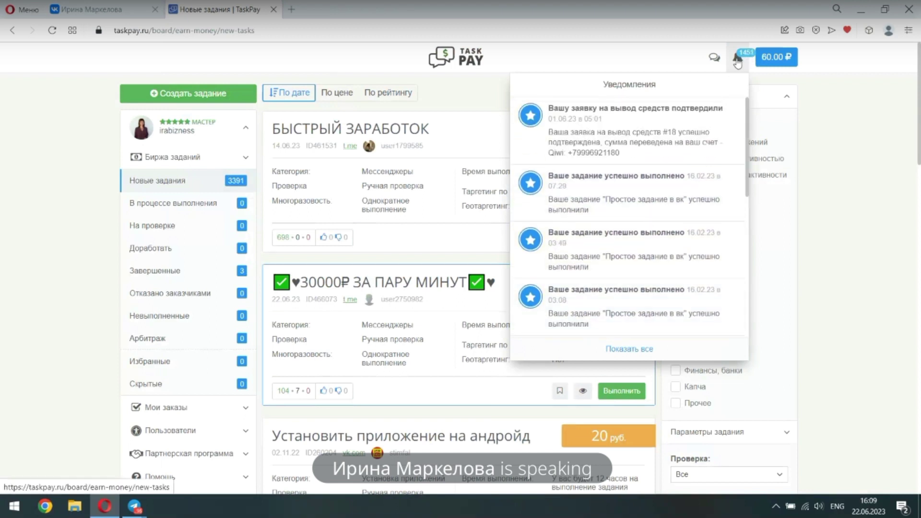
pyautogui.click(868, 154)
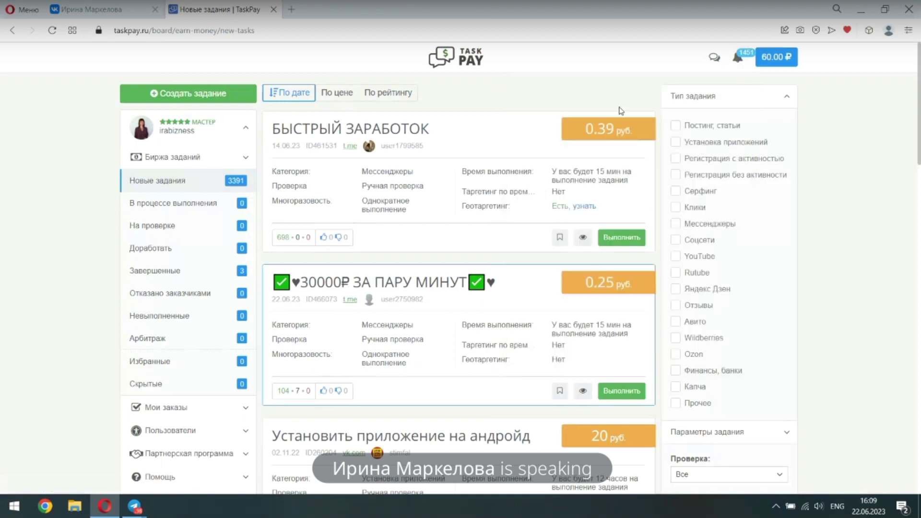
pyautogui.click(773, 58)
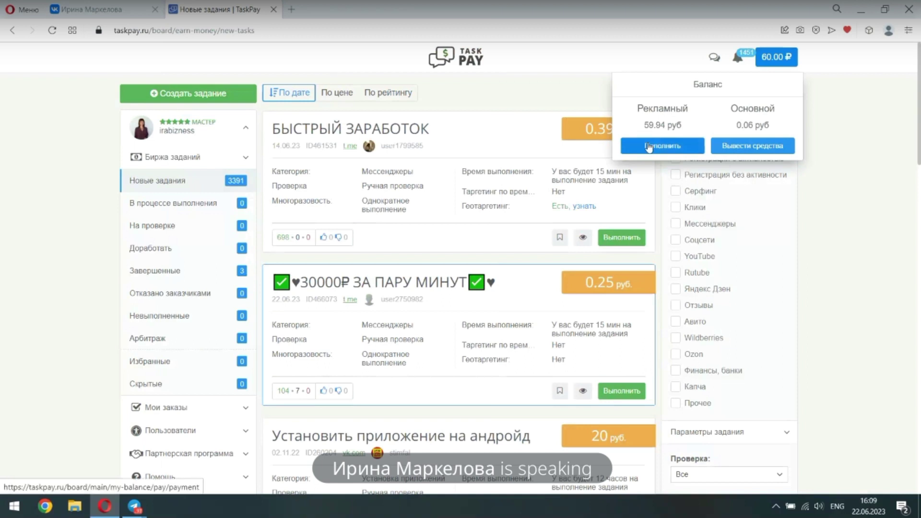
pyautogui.click(844, 241)
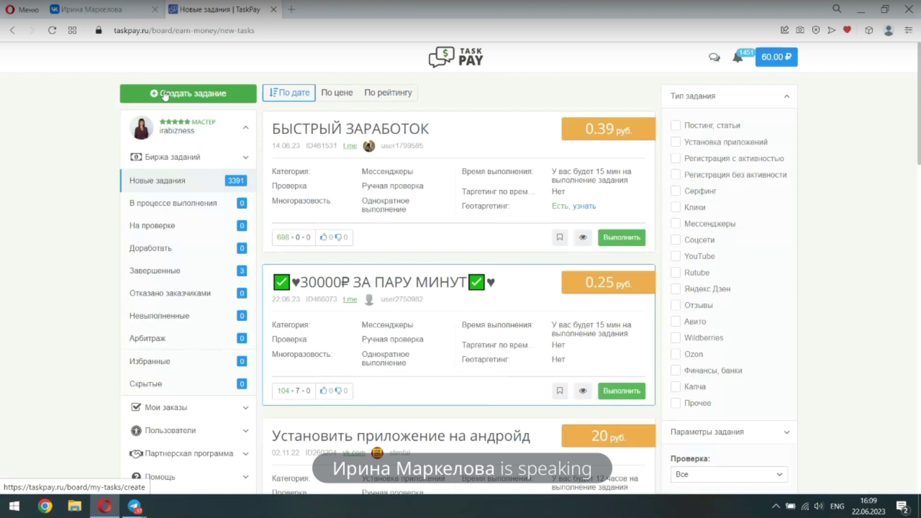
# Start a new task titled 'Добавиться в друзья в вк, лайк' using the Russian layout
pyautogui.click(160, 94)
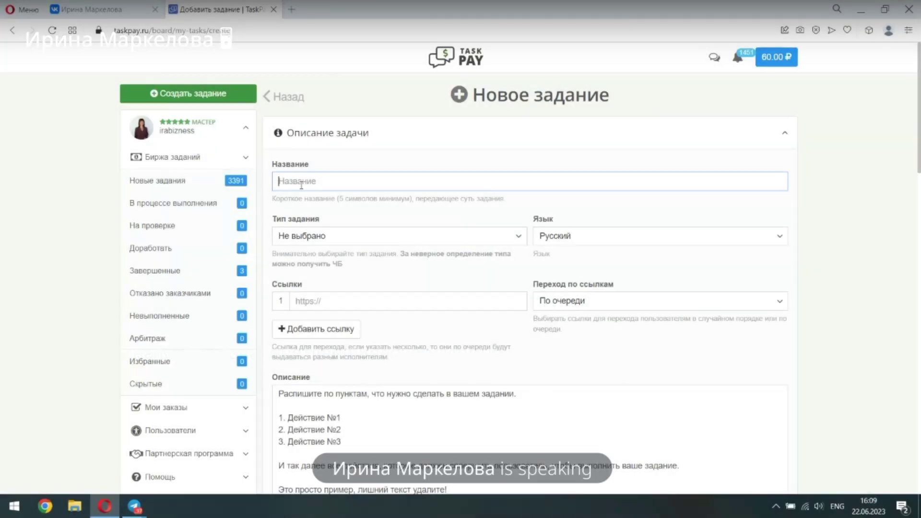
pyautogui.write('I')
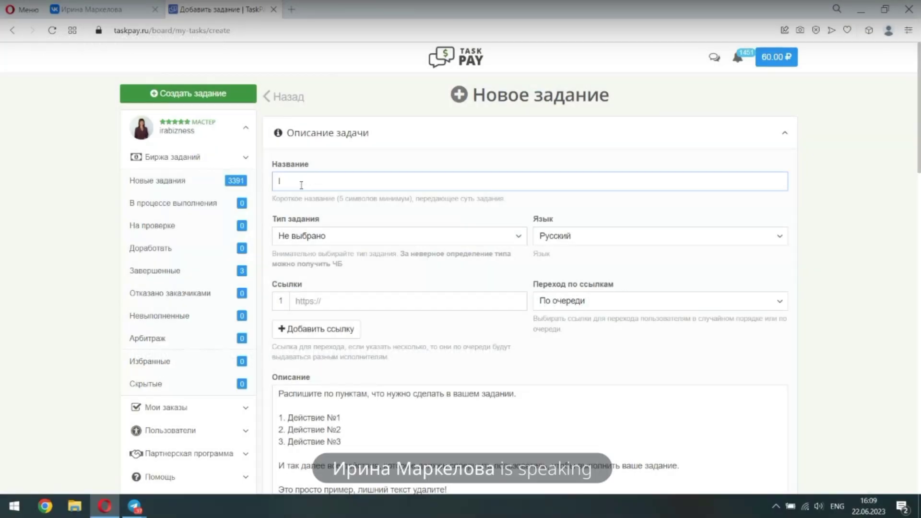
pyautogui.press('BackSpace')
pyautogui.hotkey('alt', 'shift')
pyautogui.write('Доба')
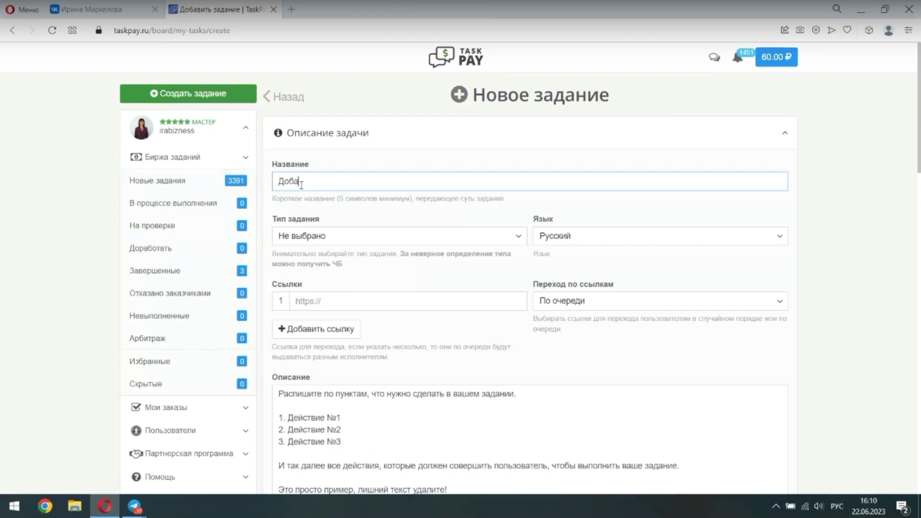
pyautogui.write('виться в ')
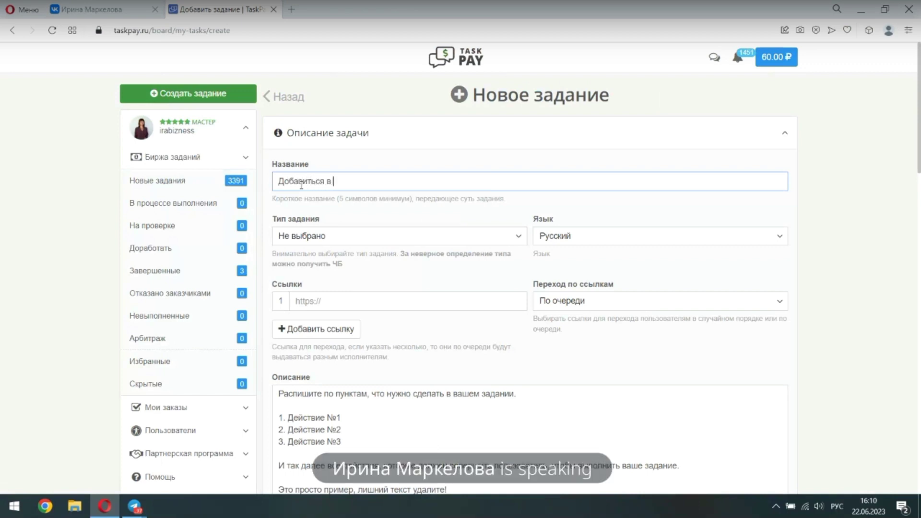
pyautogui.write('друзья в вк')
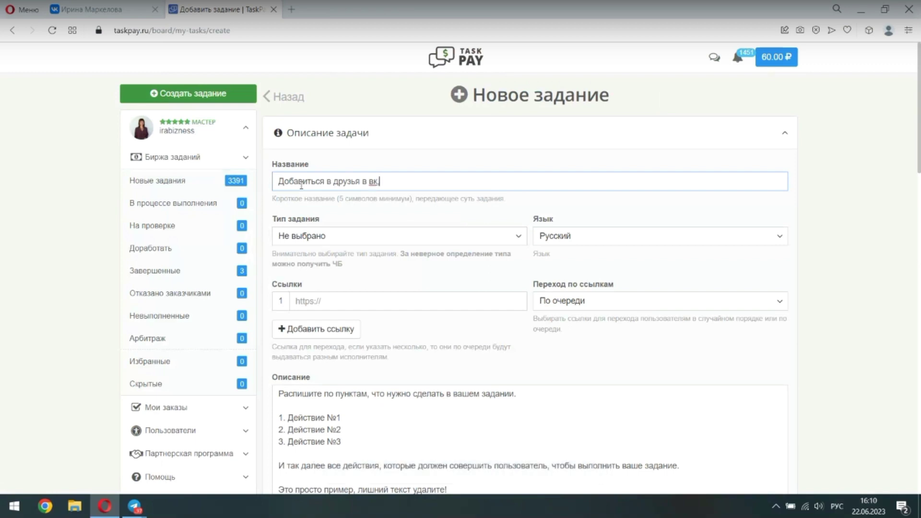
pyautogui.write(', лайк')
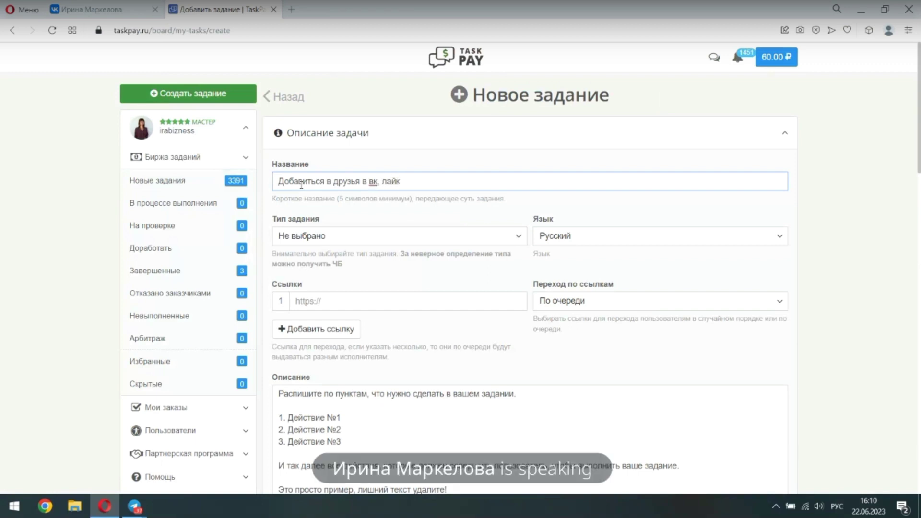
pyautogui.click(312, 242)
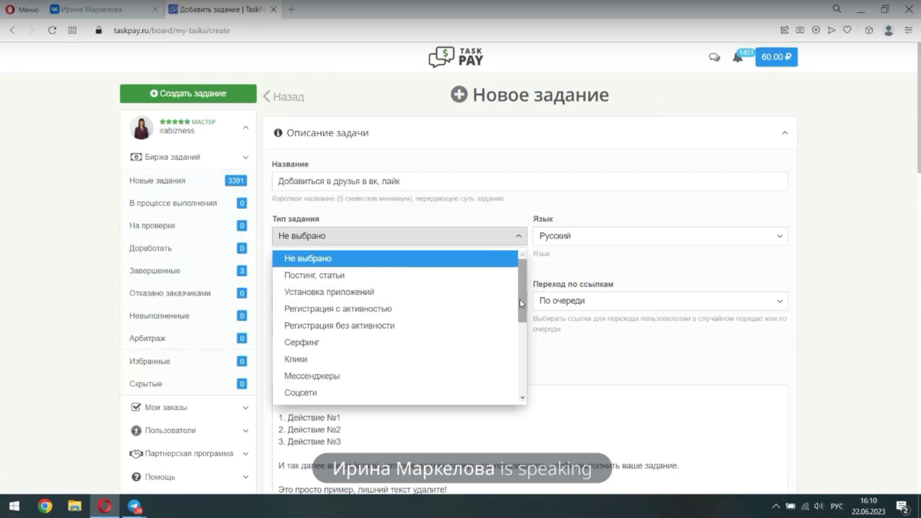
# Set the task type to Соцсети, keeping the language as Русский
pyautogui.moveTo(522, 309); pyautogui.dragTo(521, 332)
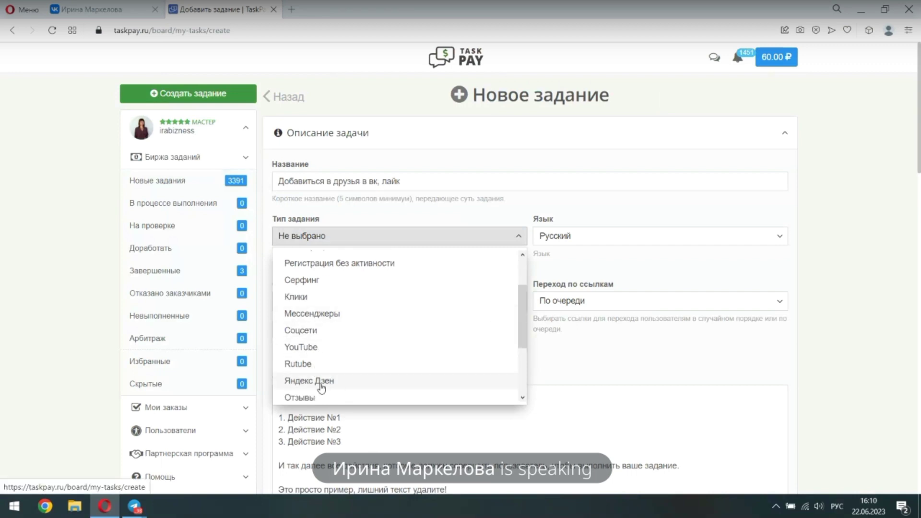
pyautogui.scroll(-4, 480, 352)
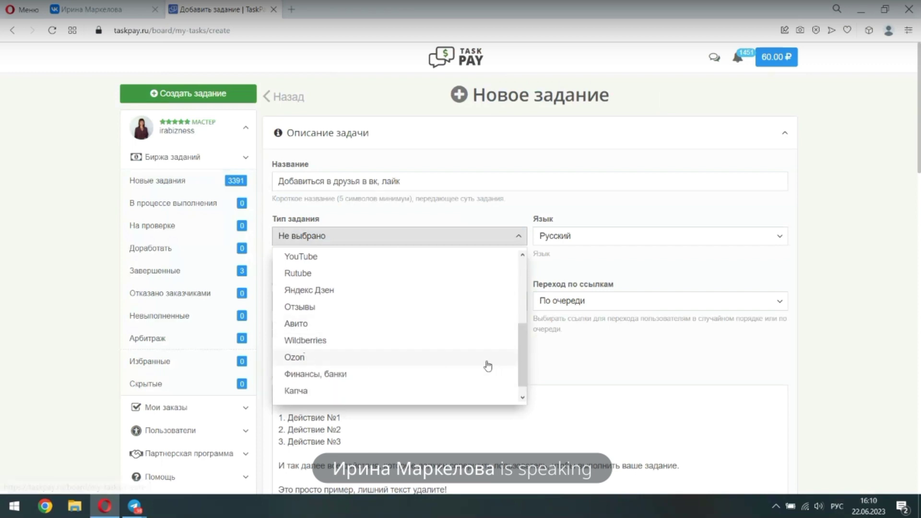
pyautogui.moveTo(522, 359); pyautogui.dragTo(515, 294)
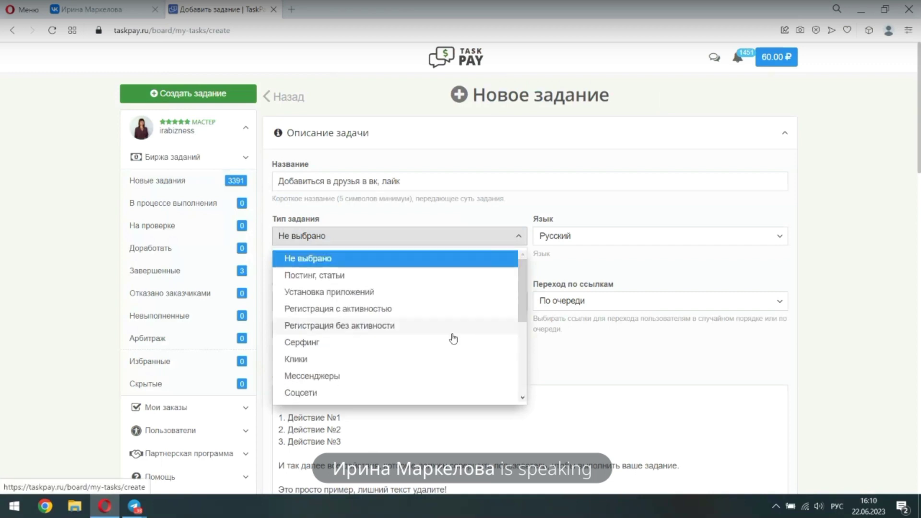
pyautogui.click(311, 392)
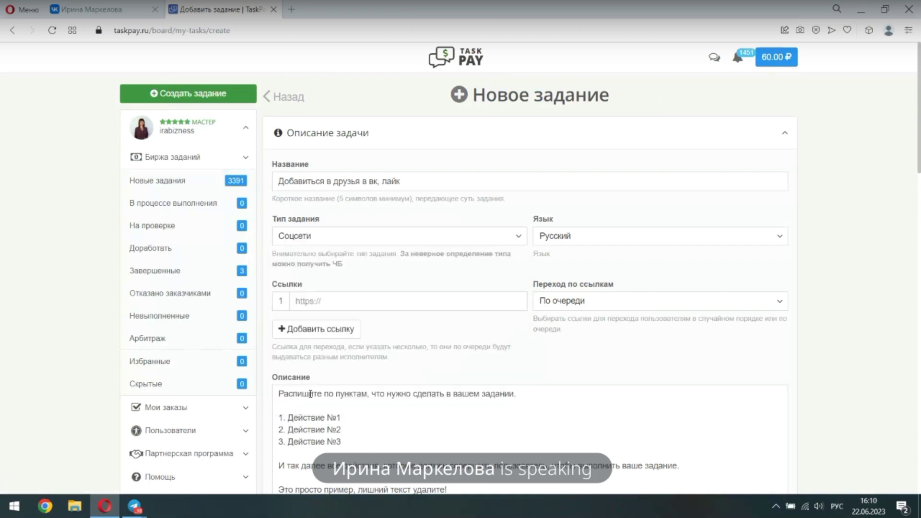
pyautogui.click(297, 302)
# Paste the copied VK post address into the link field and keep link order По очереди
pyautogui.rightClick(297, 302)
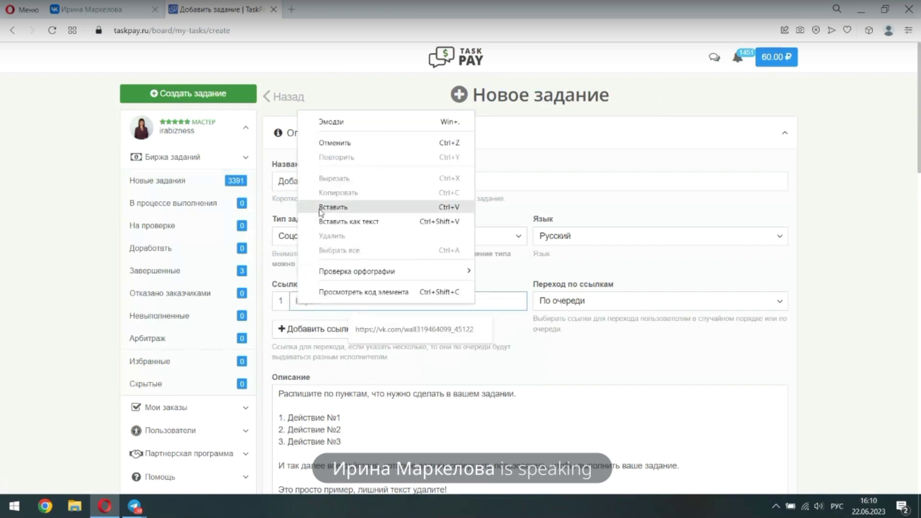
pyautogui.click(333, 211)
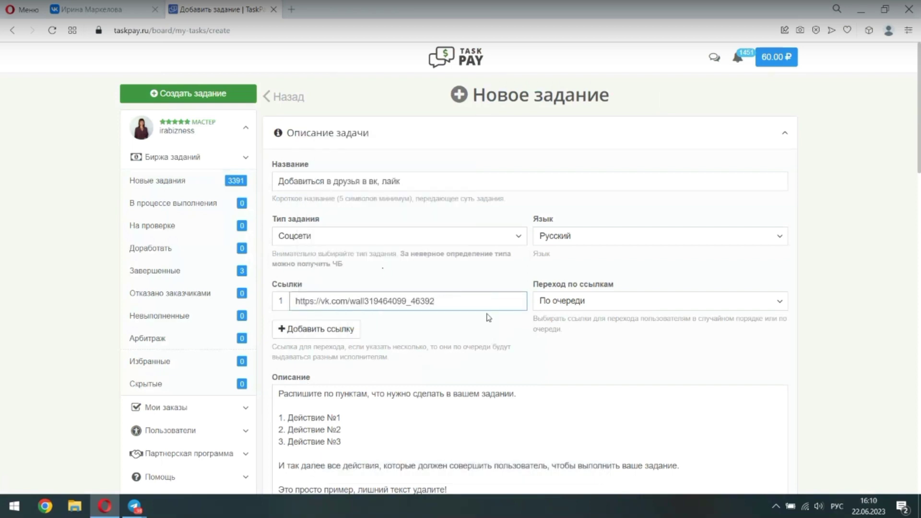
pyautogui.scroll(-1, 487, 326)
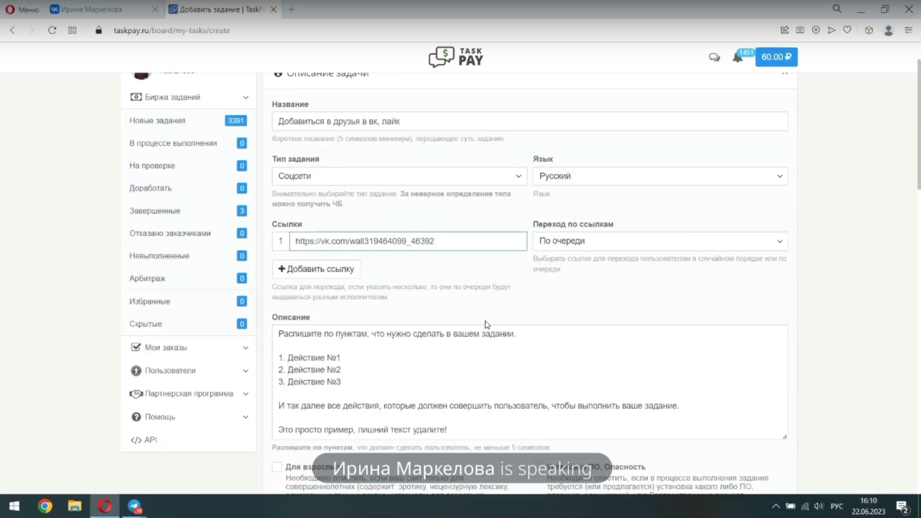
pyautogui.click(565, 243)
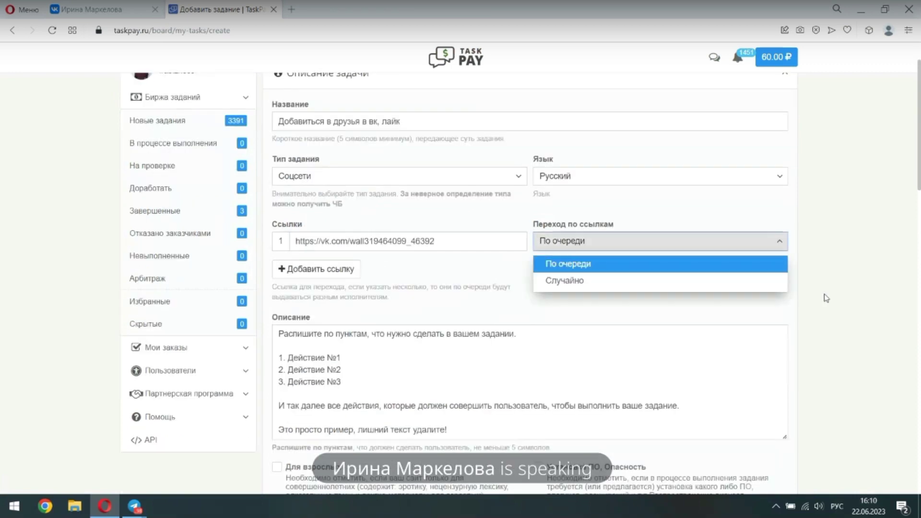
pyautogui.click(574, 263)
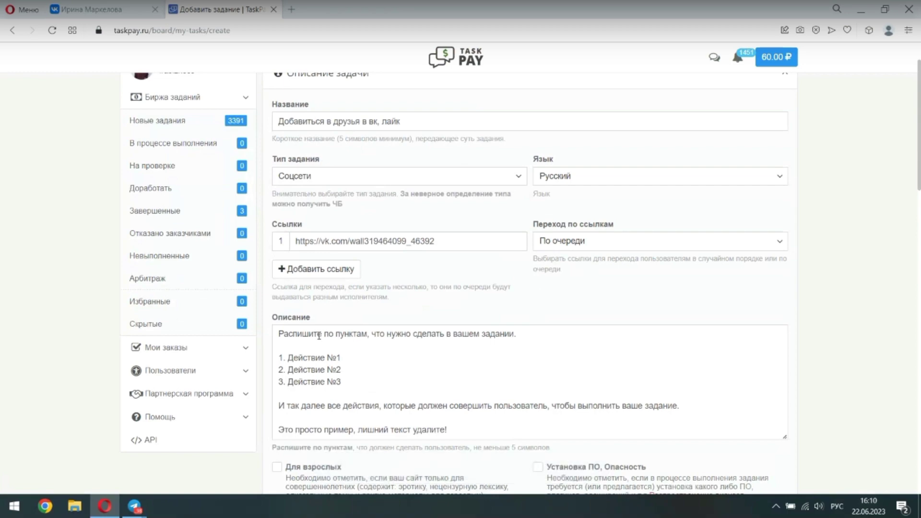
pyautogui.scroll(-1, 277, 274)
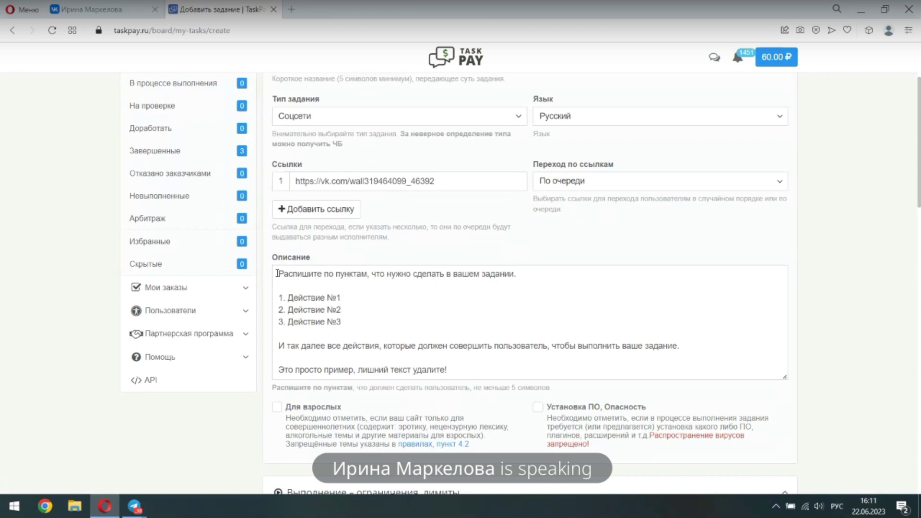
# Replace the sample description with 'Добавиться в друзья' and 'Просмотреть видео'
pyautogui.moveTo(276, 273); pyautogui.dragTo(485, 384)
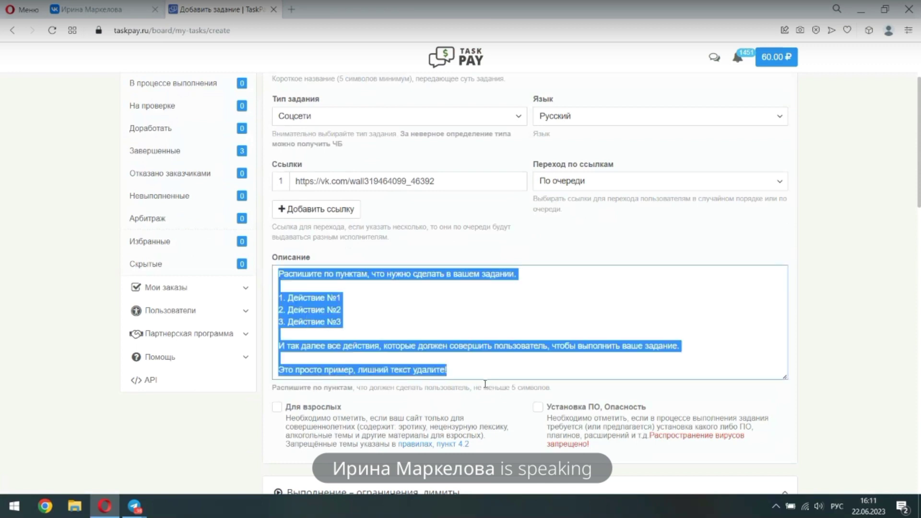
pyautogui.press('BackSpace')
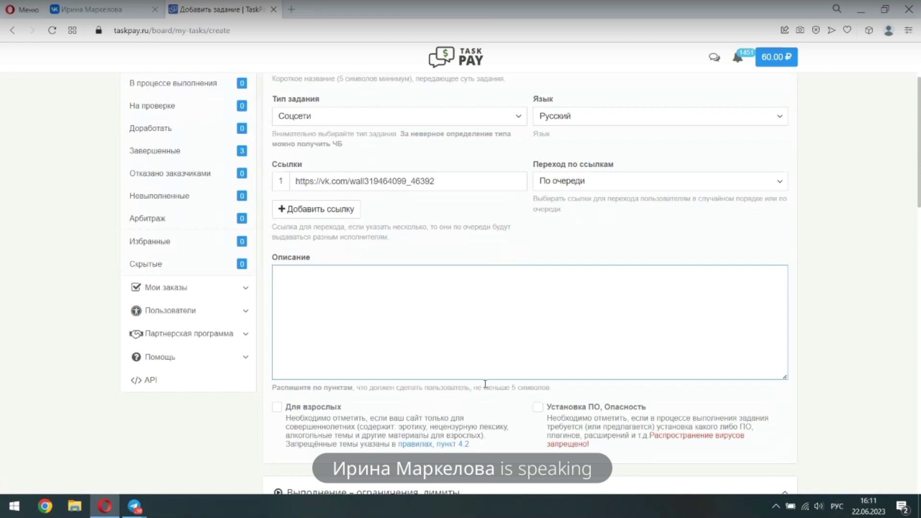
pyautogui.write('Добавиться в друзья')
pyautogui.press('Return')
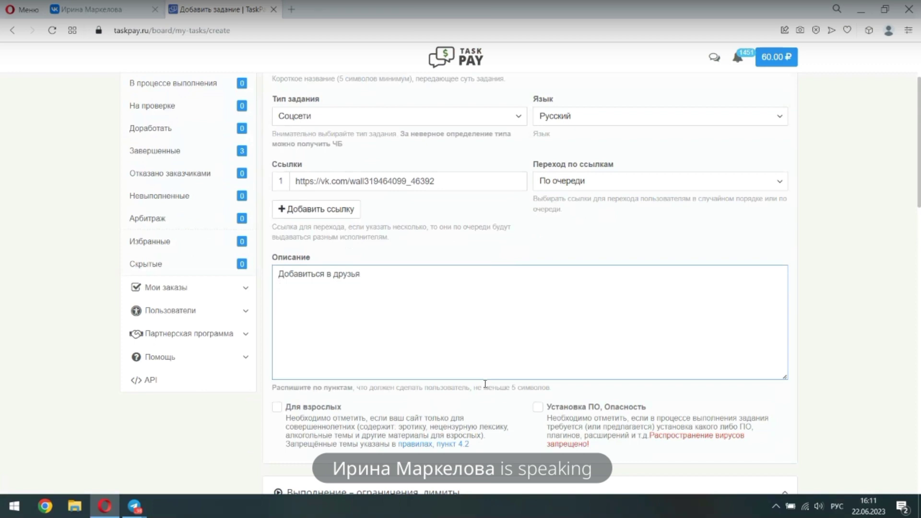
pyautogui.write('Про')
pyautogui.press('BackSpace')
pyautogui.press('BackSpace')
pyautogui.write('осмотреть видео')
# Add the lines 'Поставить лайк и написать положительный комментарий' and 'Ответить на контрольный вопрос'
pyautogui.press('Return')
pyautogui.write('Поставить ла')
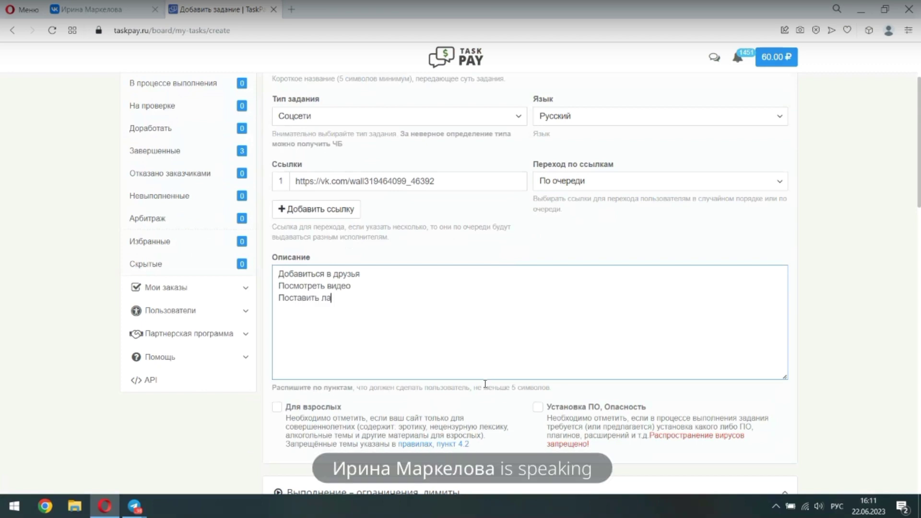
pyautogui.write('йк и напи')
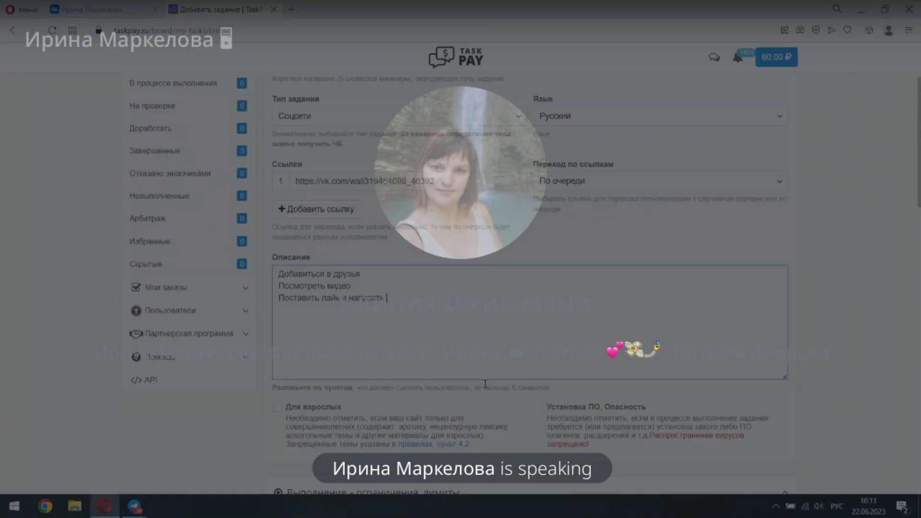
pyautogui.write('сать положительны')
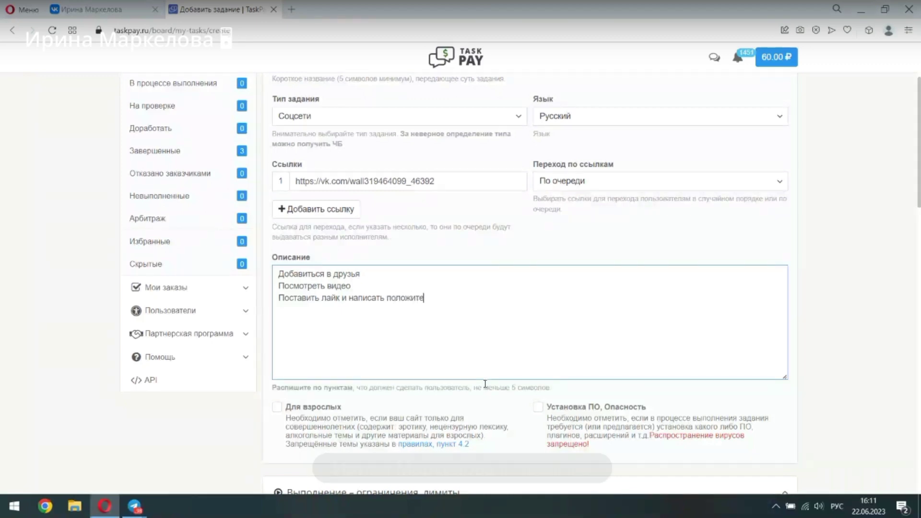
pyautogui.write('к')
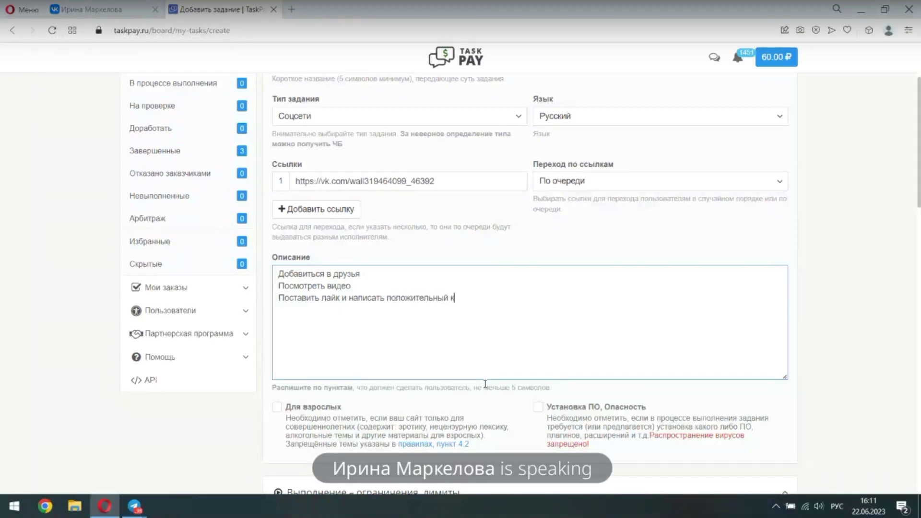
pyautogui.write('омментарий')
pyautogui.press('BackSpace')
pyautogui.press('BackSpace')
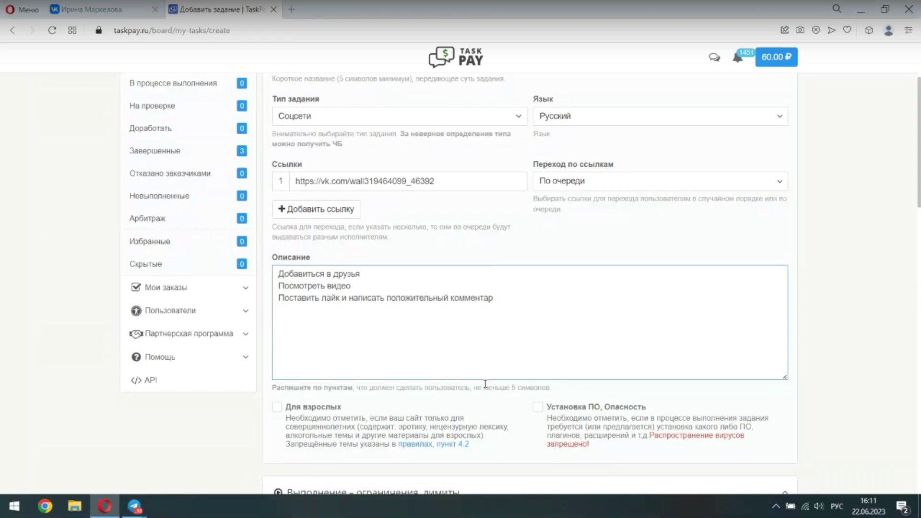
pyautogui.write('ий')
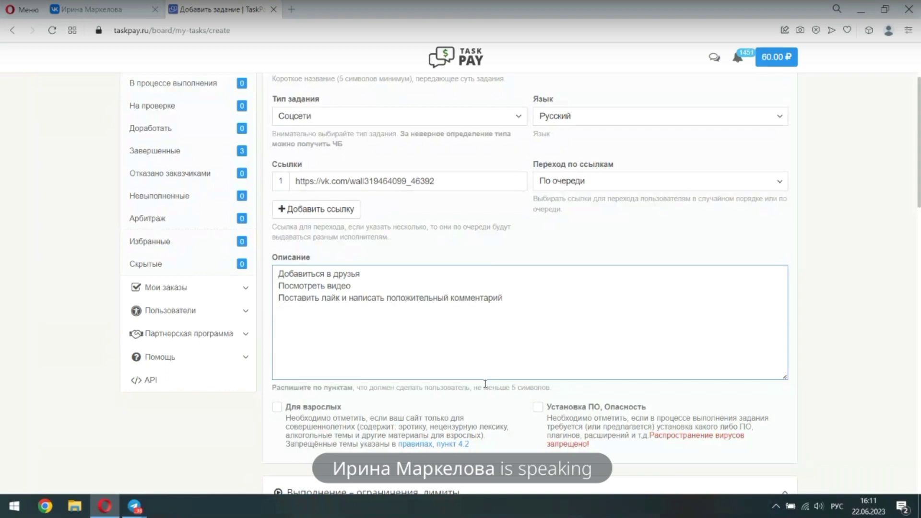
pyautogui.press('Return')
pyautogui.write('Ответить ')
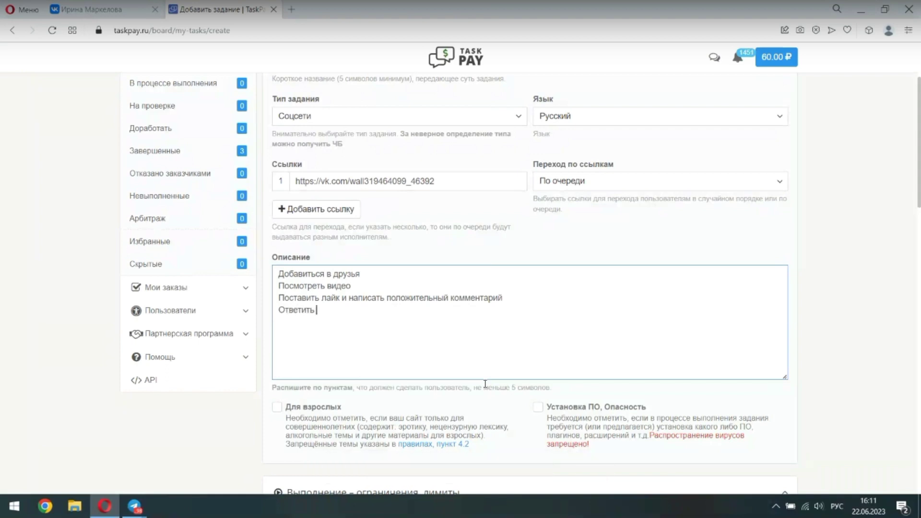
pyautogui.write('на кон')
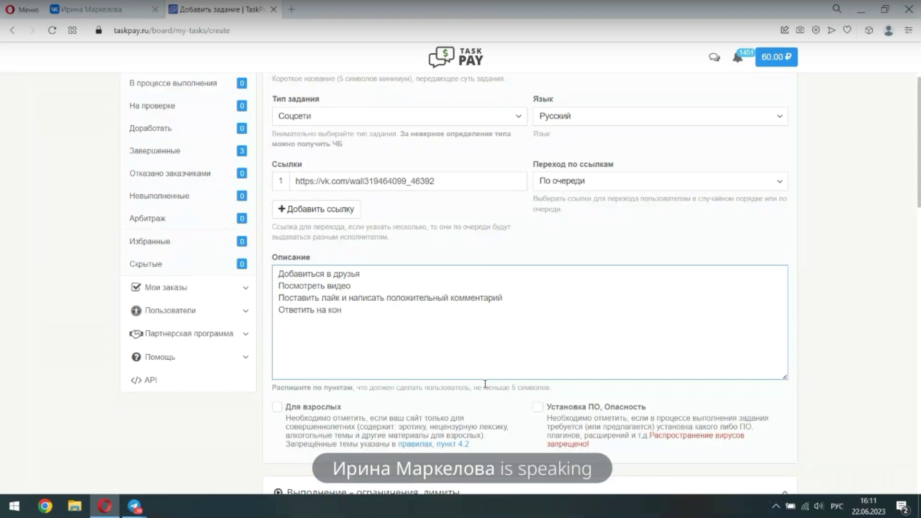
pyautogui.write('трольный')
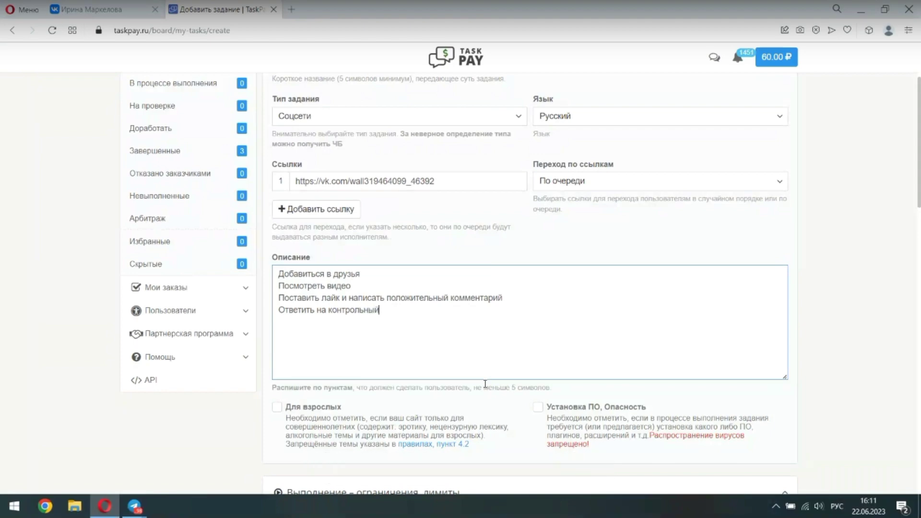
pyautogui.write(' вопрос')
pyautogui.scroll(-5, 485, 384)
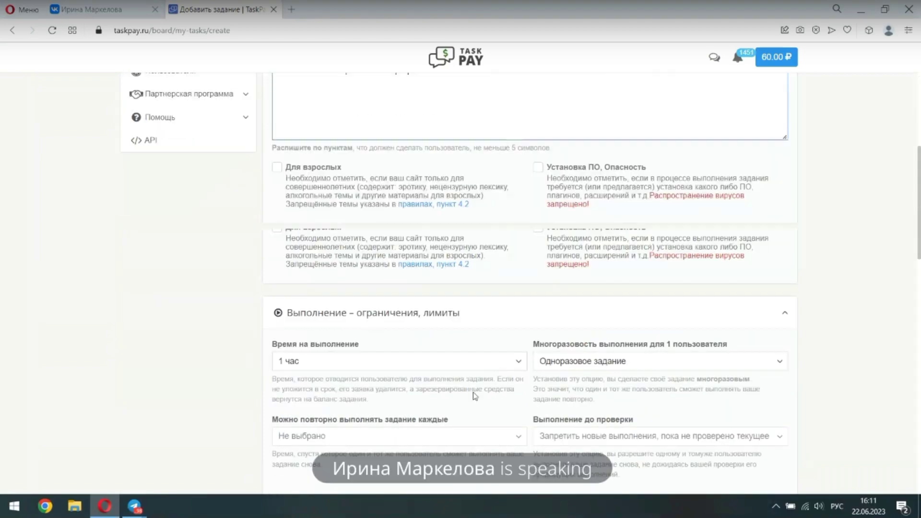
pyautogui.click(355, 302)
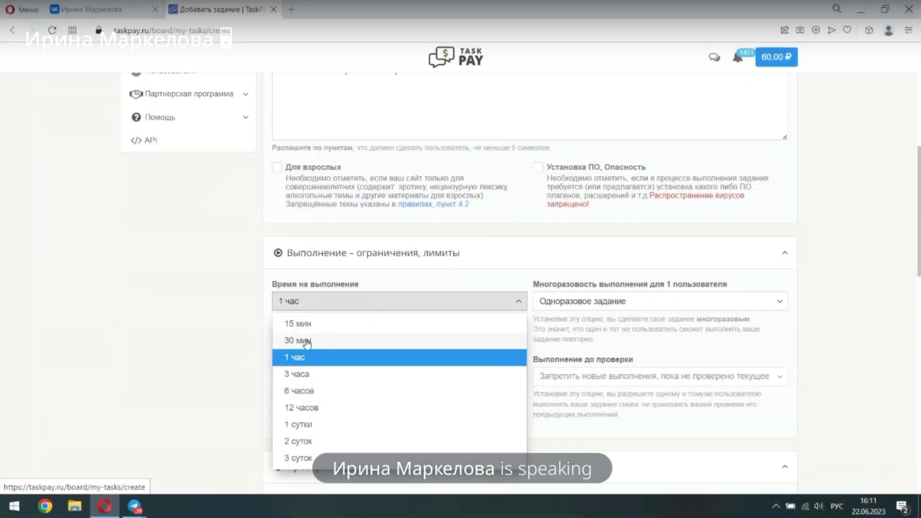
# Set the completion time to 30 мин
pyautogui.click(300, 340)
pyautogui.scroll(-5, 230, 372)
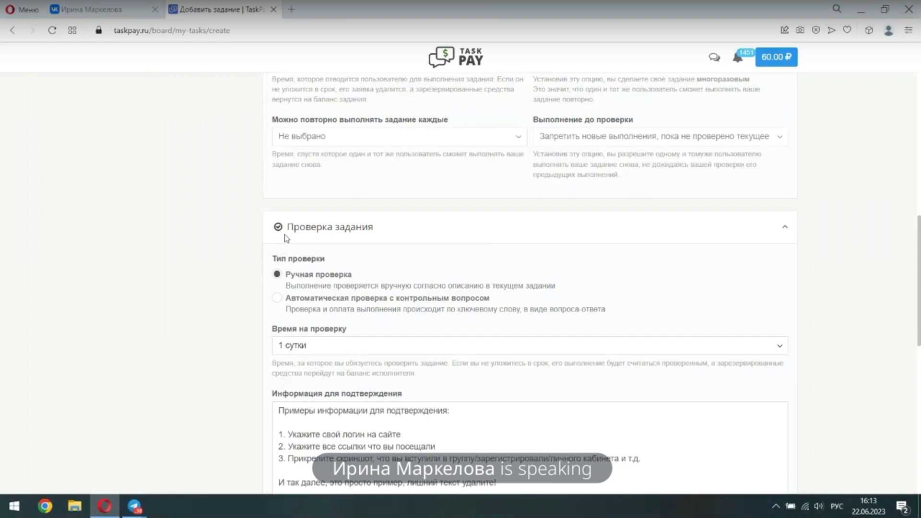
pyautogui.scroll(-6, 307, 279)
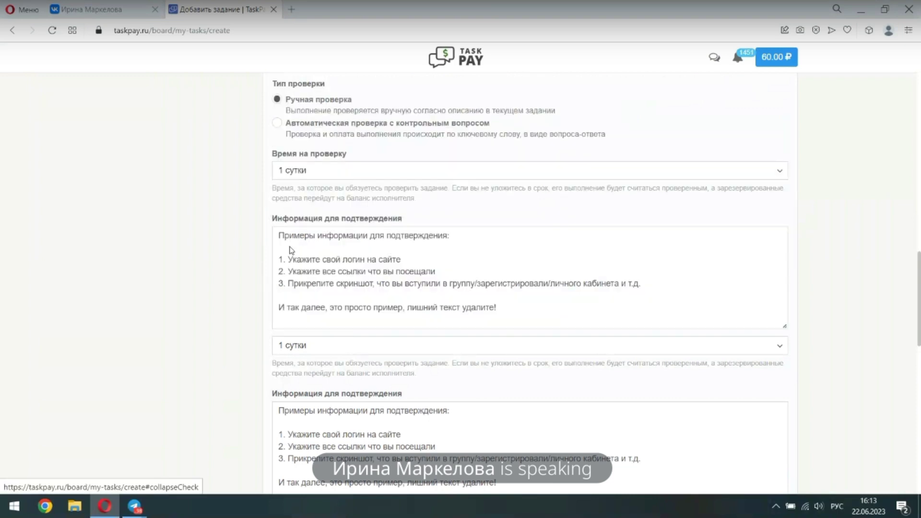
pyautogui.scroll(-1, 326, 321)
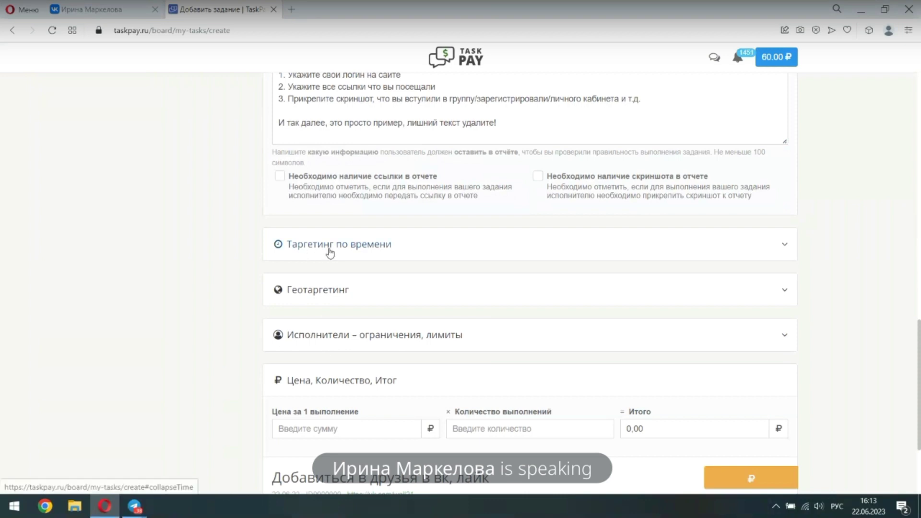
pyautogui.scroll(4, 336, 288)
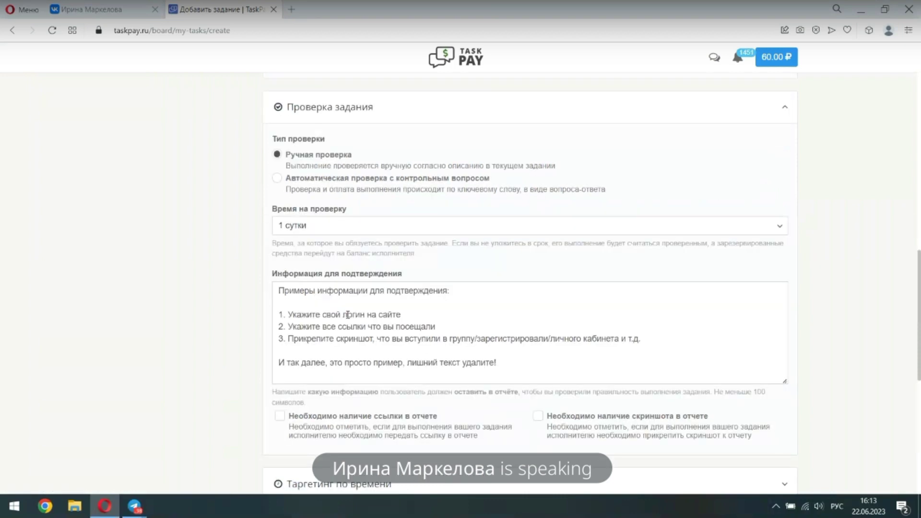
pyautogui.click(289, 226)
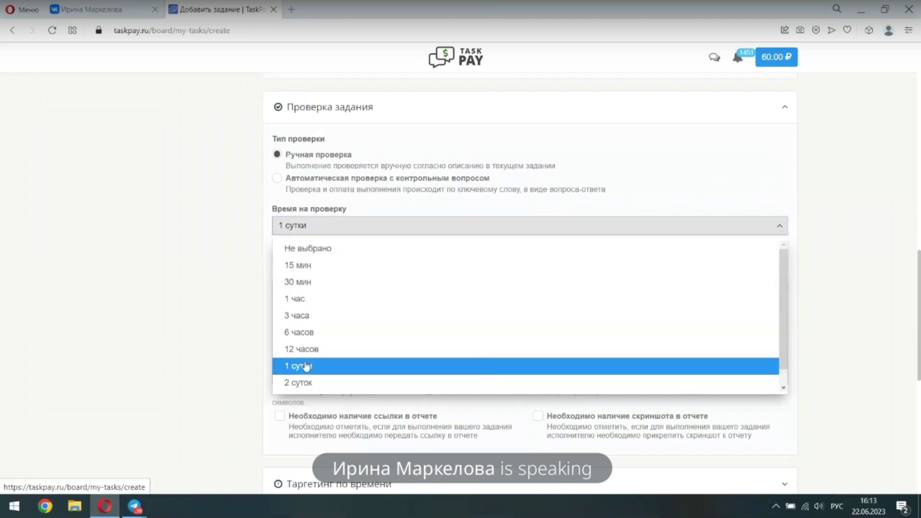
pyautogui.scroll(-1, 302, 378)
pyautogui.scroll(-1, 308, 378)
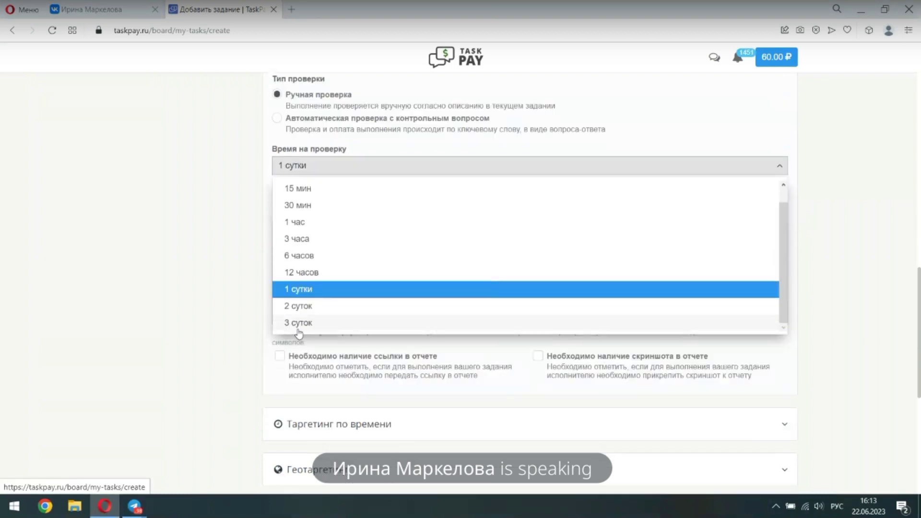
pyautogui.click(836, 190)
pyautogui.scroll(3, 307, 220)
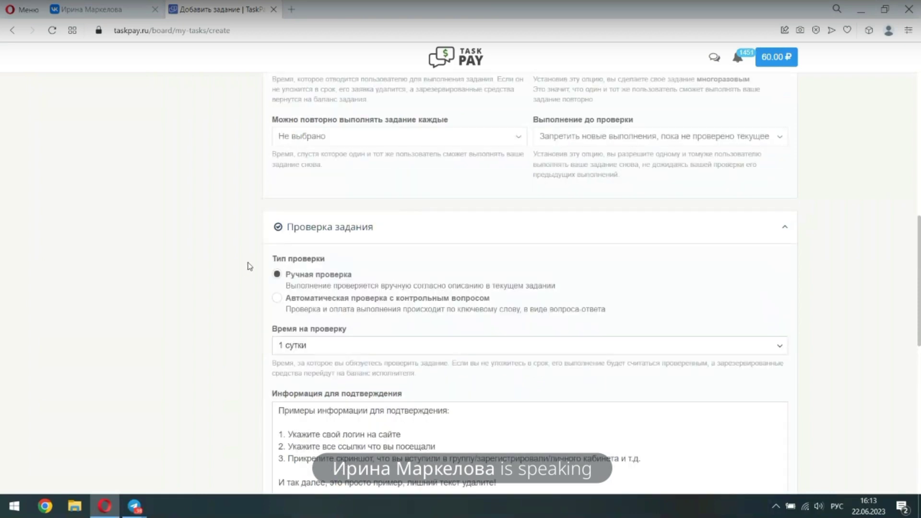
# Switch verification to automatic checking with a control question and look up the VK profile
pyautogui.click(277, 299)
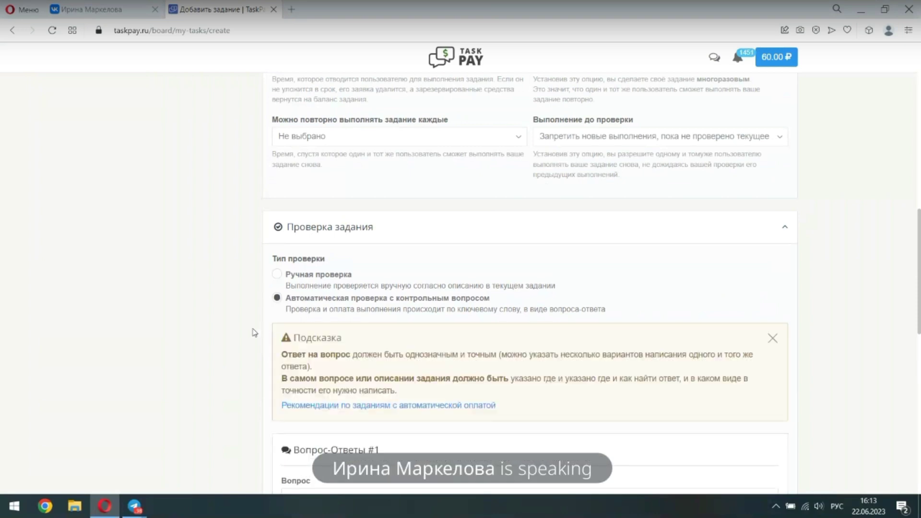
pyautogui.scroll(-2, 254, 332)
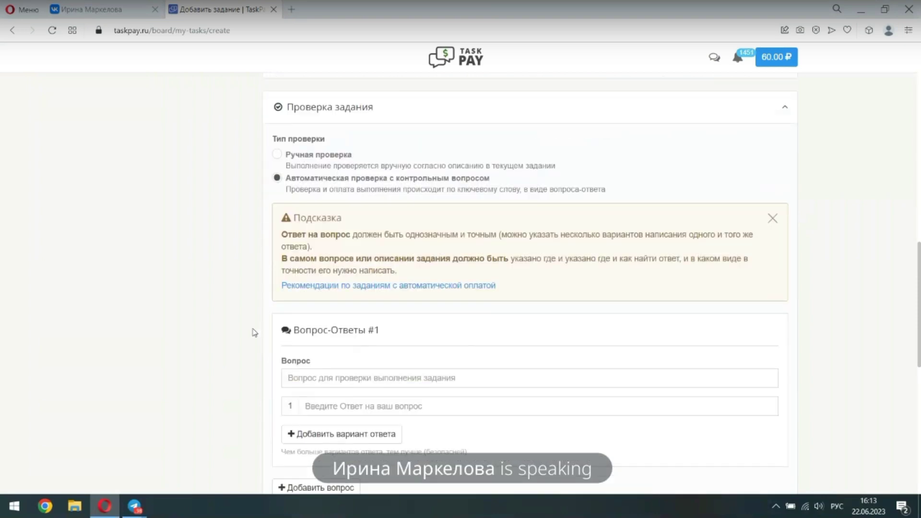
pyautogui.scroll(-2, 254, 332)
pyautogui.click(321, 258)
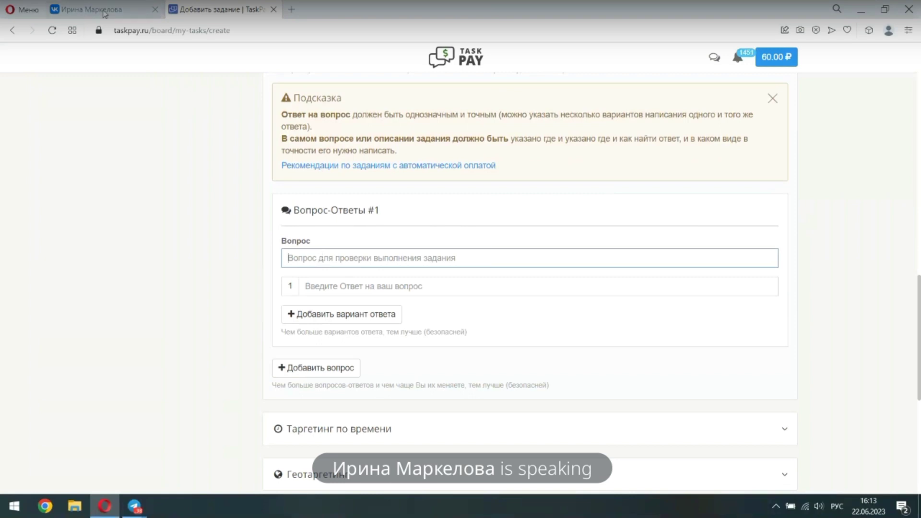
pyautogui.click(104, 10)
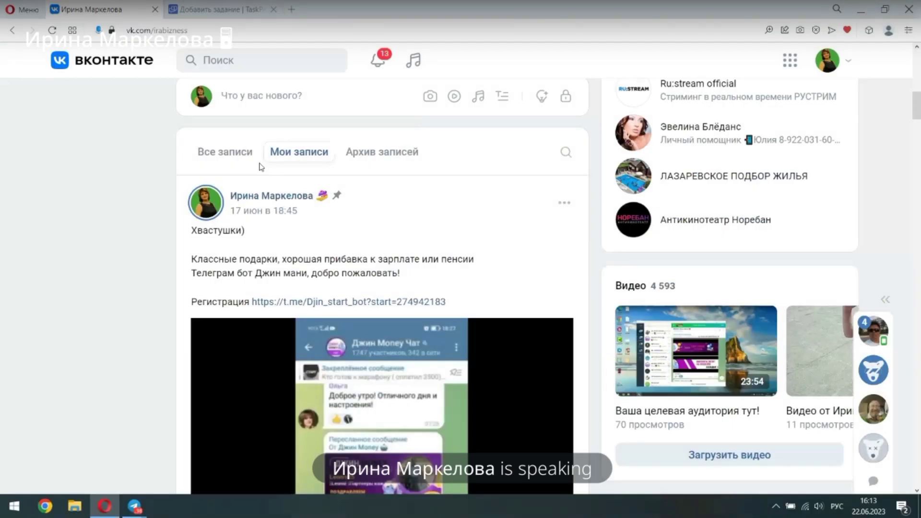
# Review the VK profile wall, then return to the TaskPay task form
pyautogui.scroll(9, 261, 167)
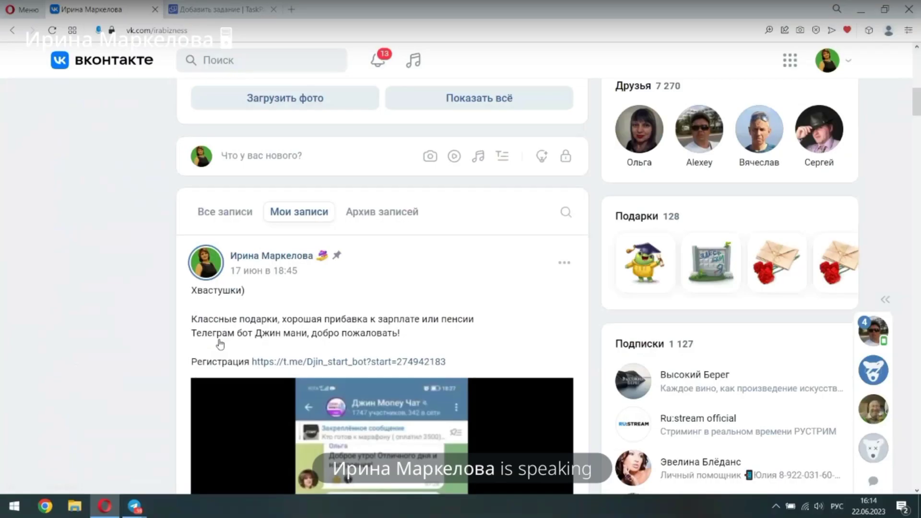
pyautogui.click(222, 9)
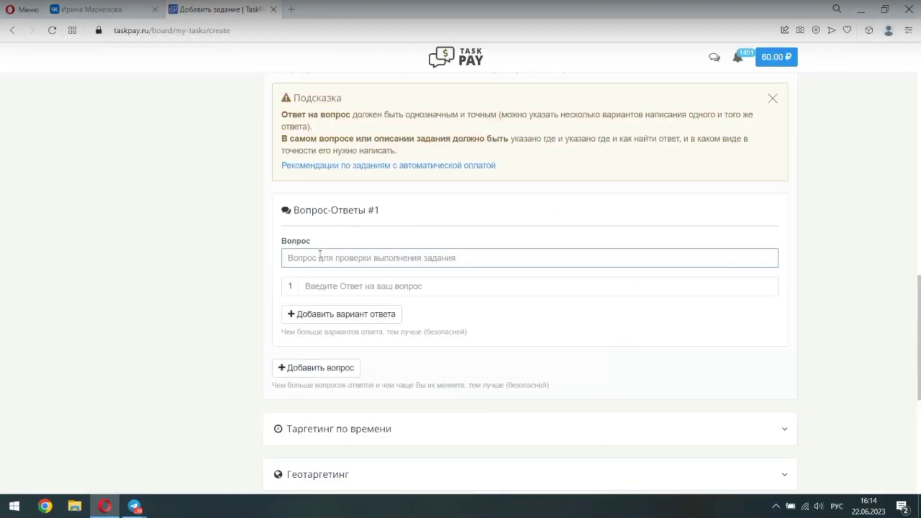
# Enter control question 'Какое мое имя в профиле' with the profile owner's first name as answer
pyautogui.write('Како')
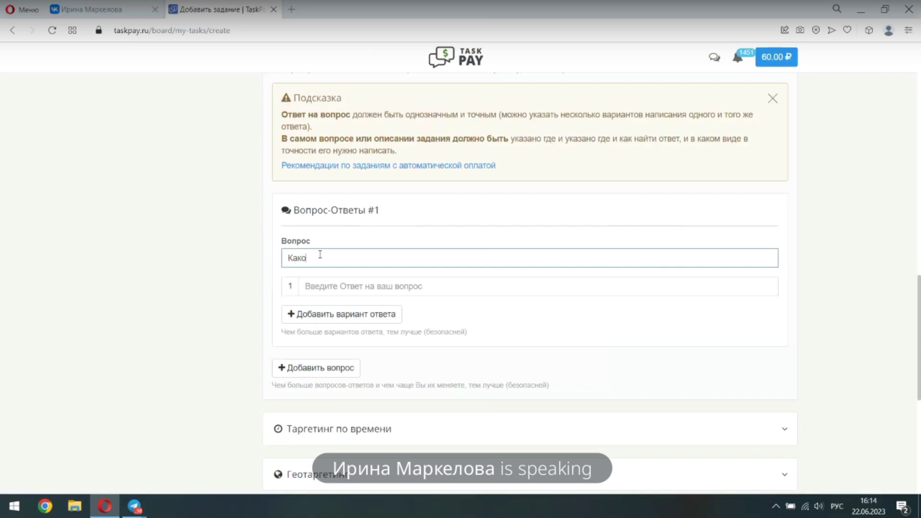
pyautogui.write('е мое имя')
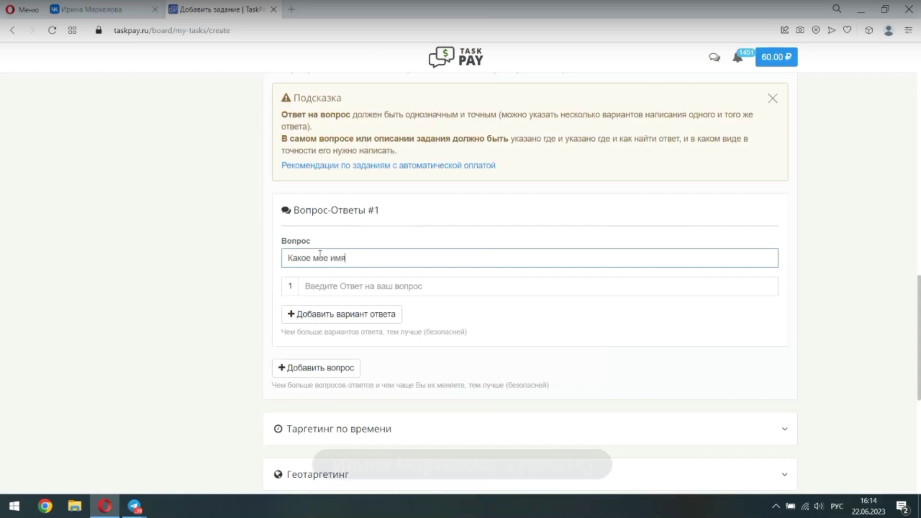
pyautogui.write(' в профиле')
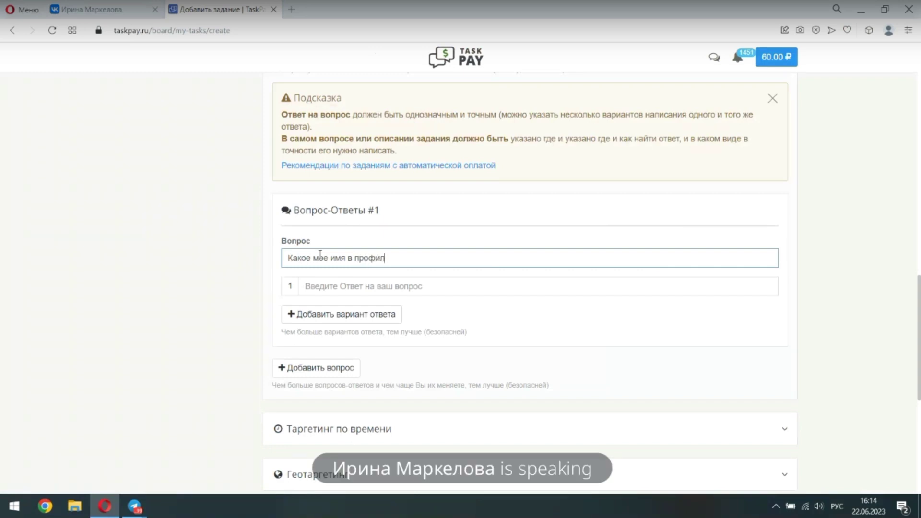
pyautogui.click(319, 285)
pyautogui.write('Ирина')
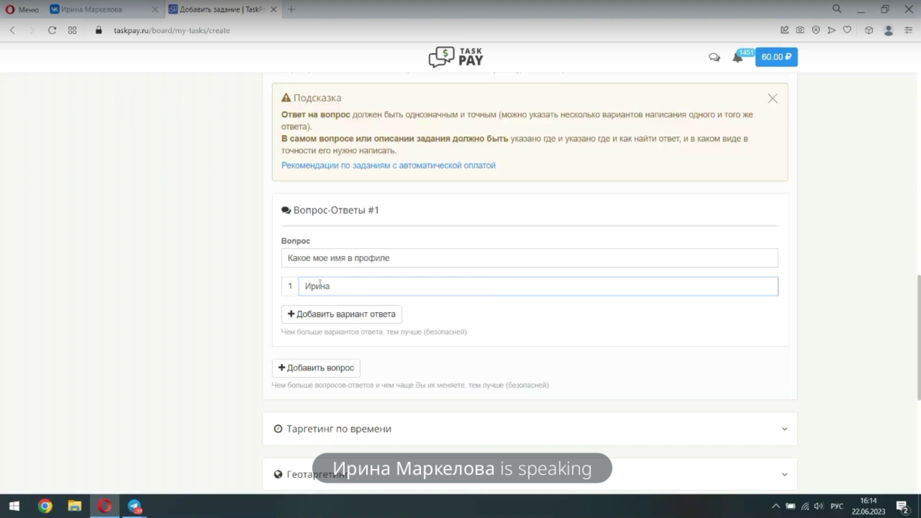
pyautogui.scroll(-1, 320, 283)
pyautogui.scroll(-1, 319, 287)
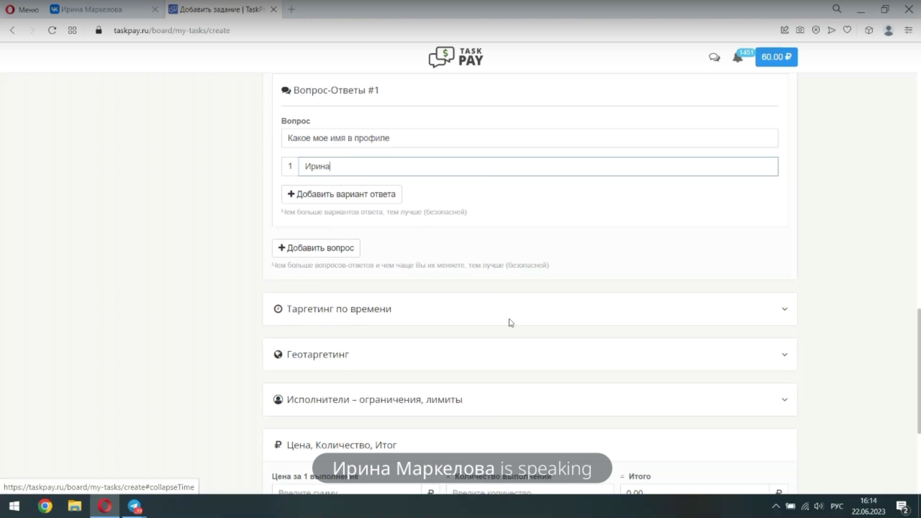
pyautogui.scroll(-2, 509, 323)
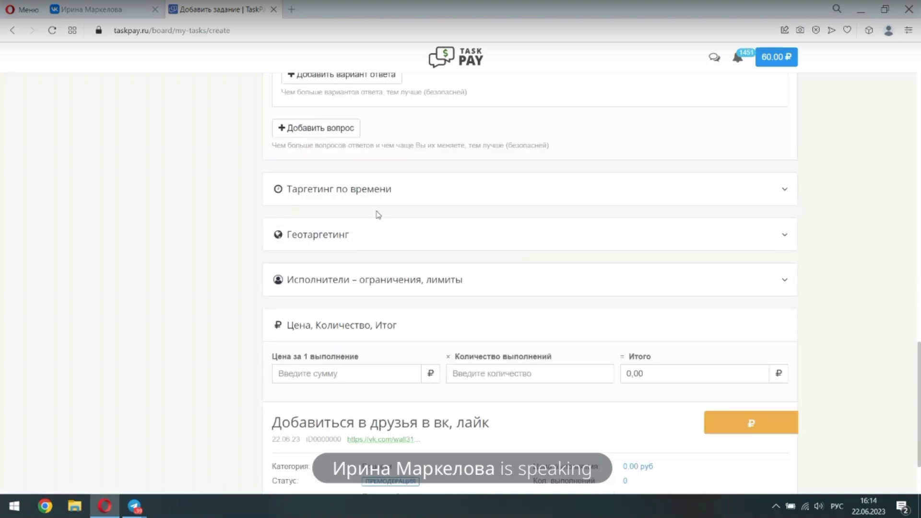
# Expand the 'Таргетинг по времени' section of the TaskPay task form
pyautogui.click(787, 197)
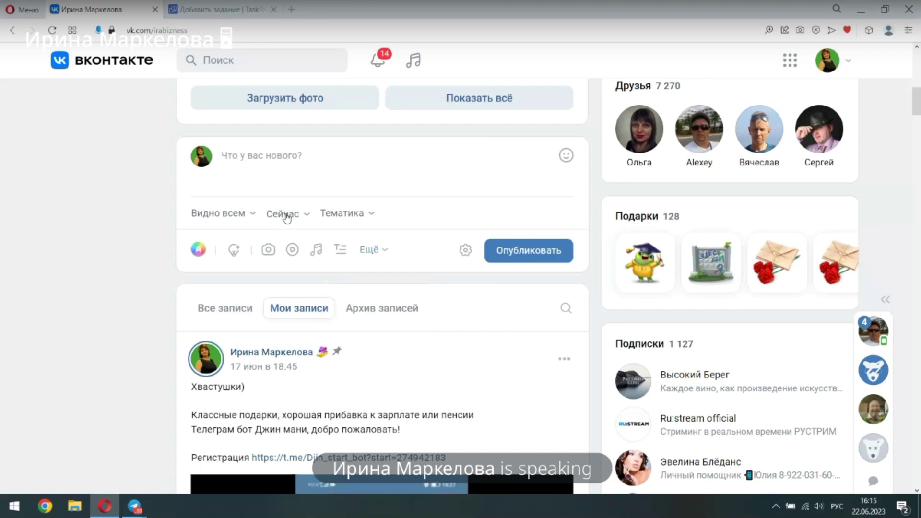
# Schedule the VK post for 22 Июня 2023 в 16:58 and return to the TaskPay form
pyautogui.click(283, 214)
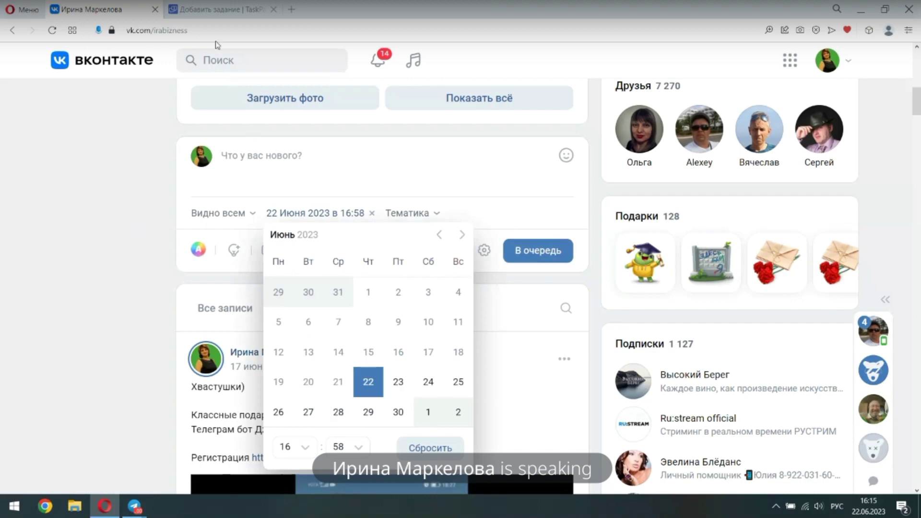
pyautogui.click(216, 9)
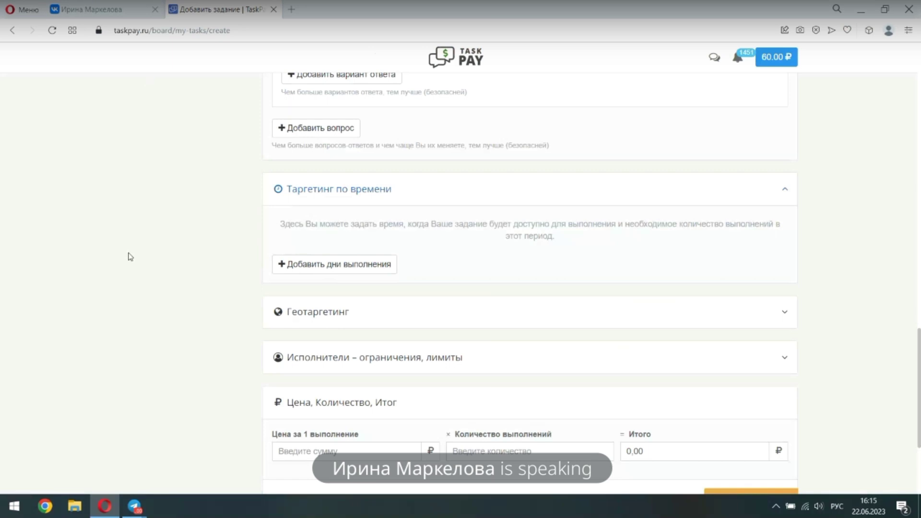
# Set the price to 0,5 ₽ per completion and completions to 20, correcting 30, totalling 10,00 ₽
pyautogui.scroll(-1, 149, 280)
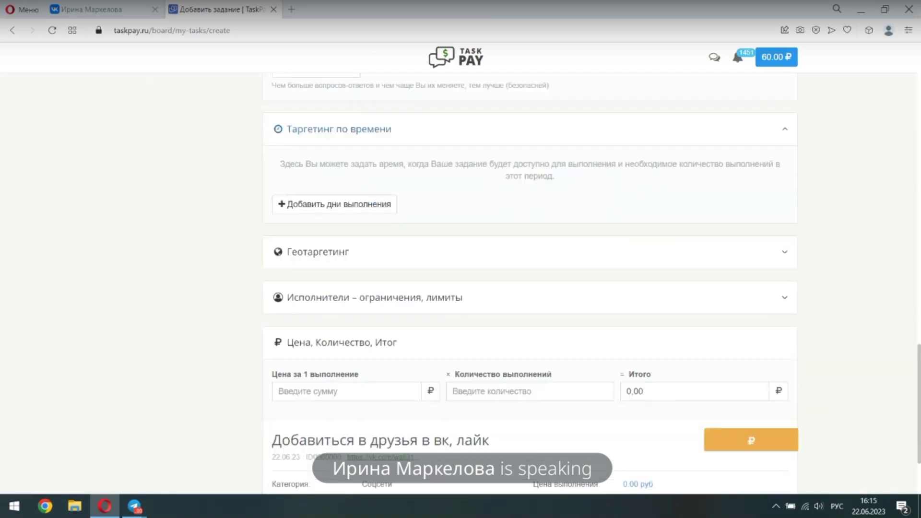
pyautogui.click(308, 392)
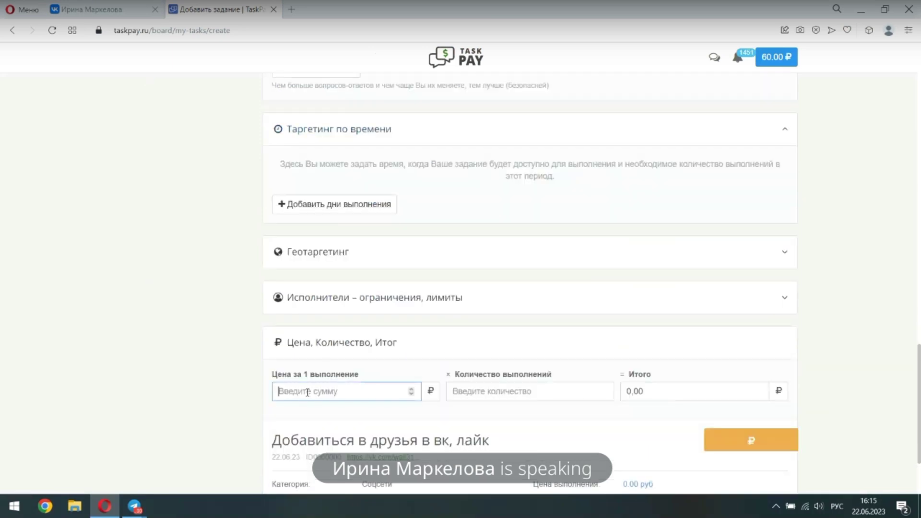
pyautogui.write('0')
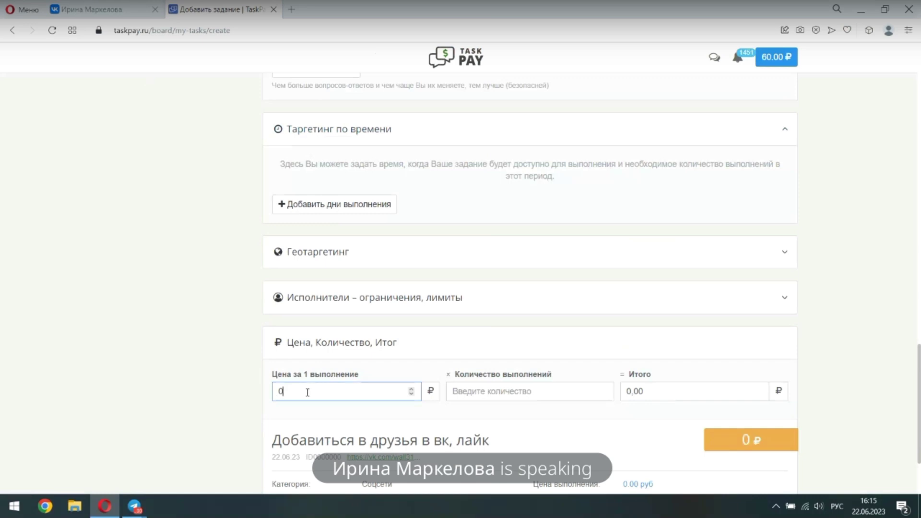
pyautogui.write(',')
pyautogui.write('5')
pyautogui.click(454, 392)
pyautogui.write('3')
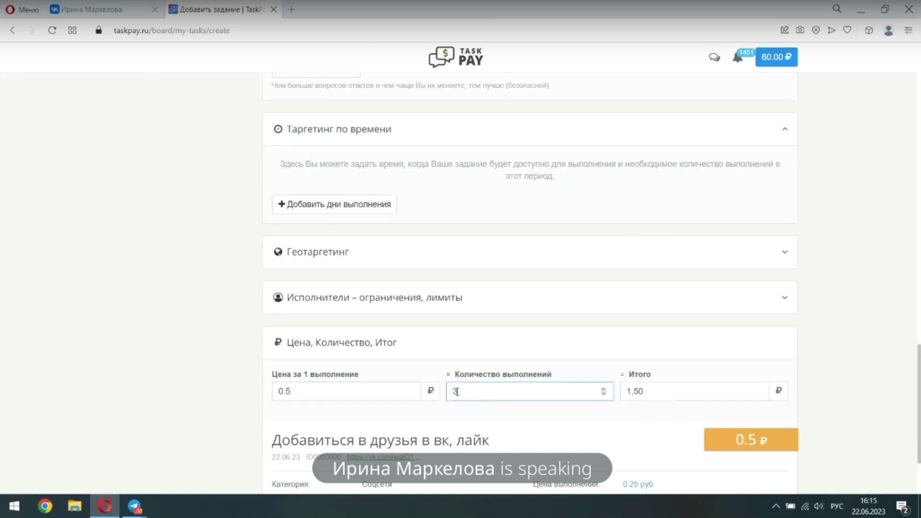
pyautogui.write('0')
pyautogui.moveTo(461, 391); pyautogui.dragTo(449, 395)
pyautogui.write('20')
pyautogui.scroll(-2, 590, 414)
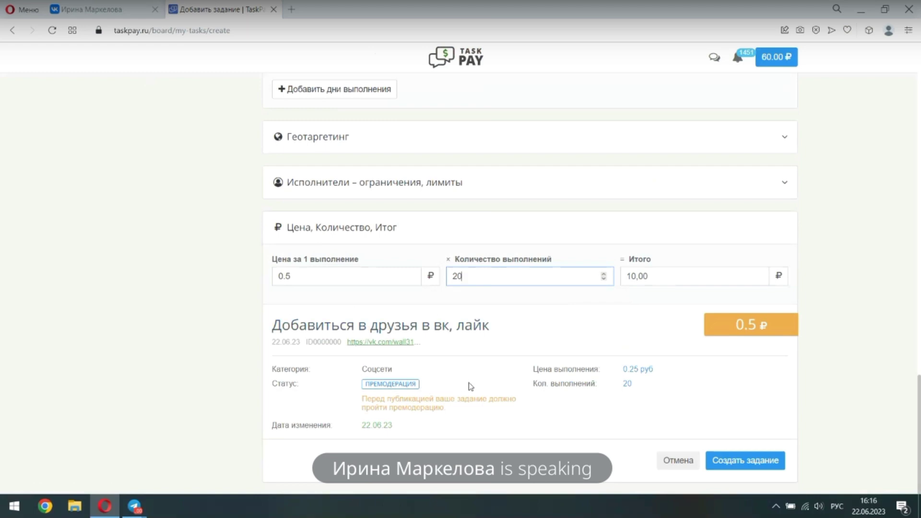
# Create the task 'Добавиться в друзья в вк, лайк' with the configured settings
pyautogui.click(734, 461)
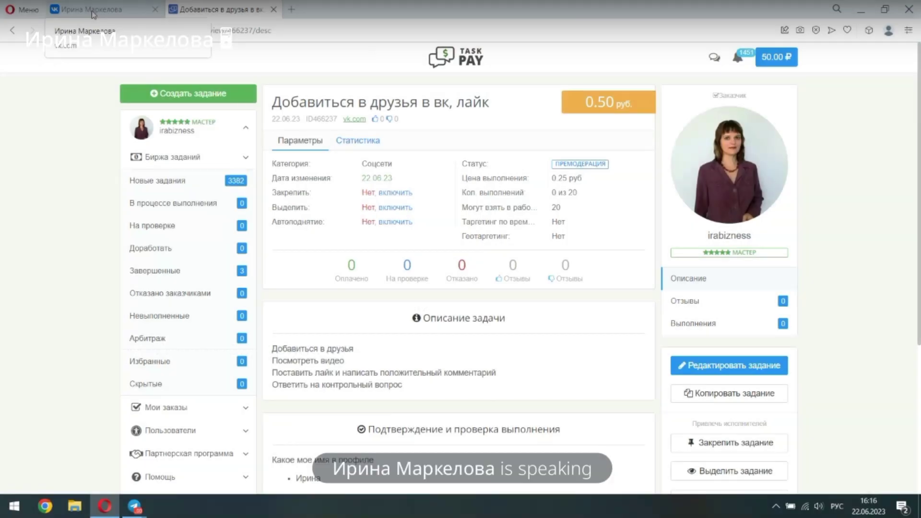
# Get and copy the referral link from the Джин Money bot, then return to the VK profile
pyautogui.hotkey('alt', 'Tab')
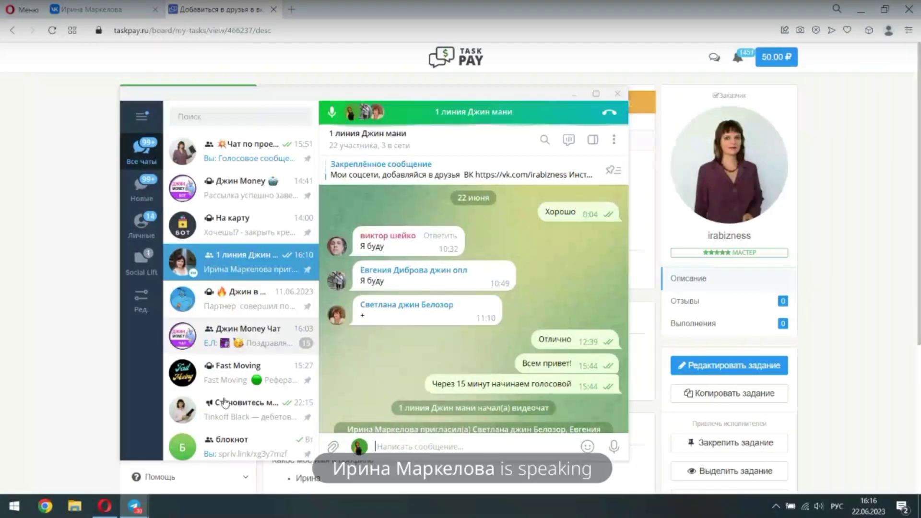
pyautogui.click(240, 189)
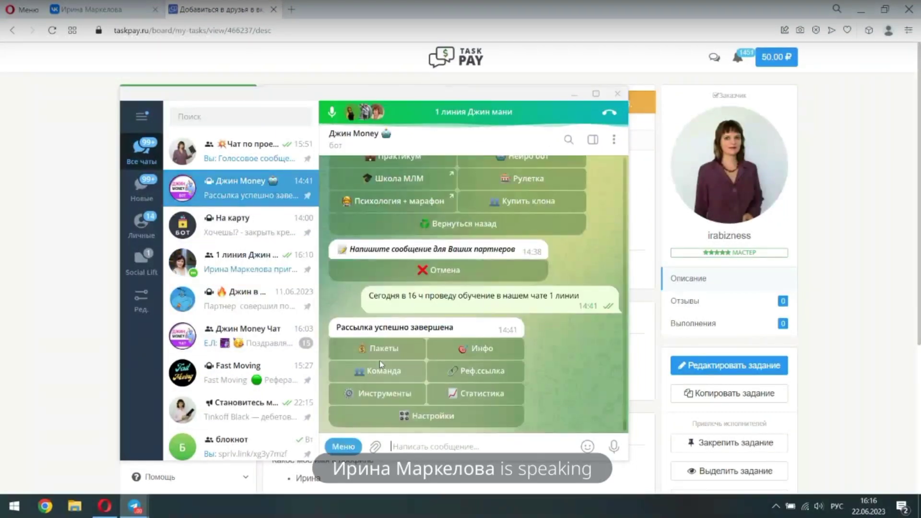
pyautogui.click(341, 447)
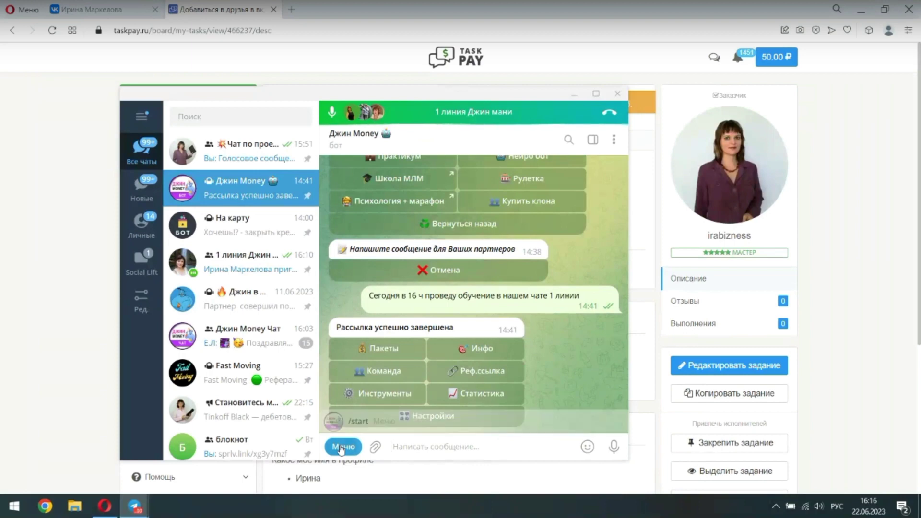
pyautogui.click(358, 420)
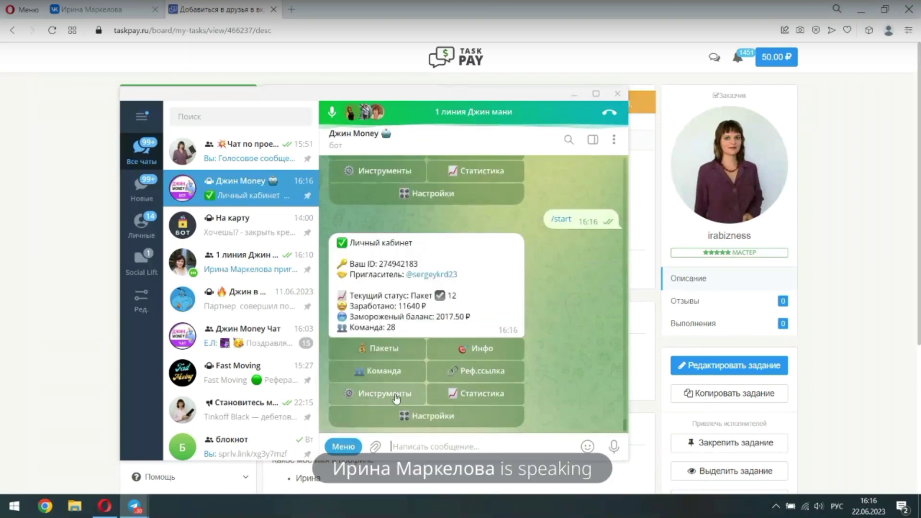
pyautogui.click(464, 375)
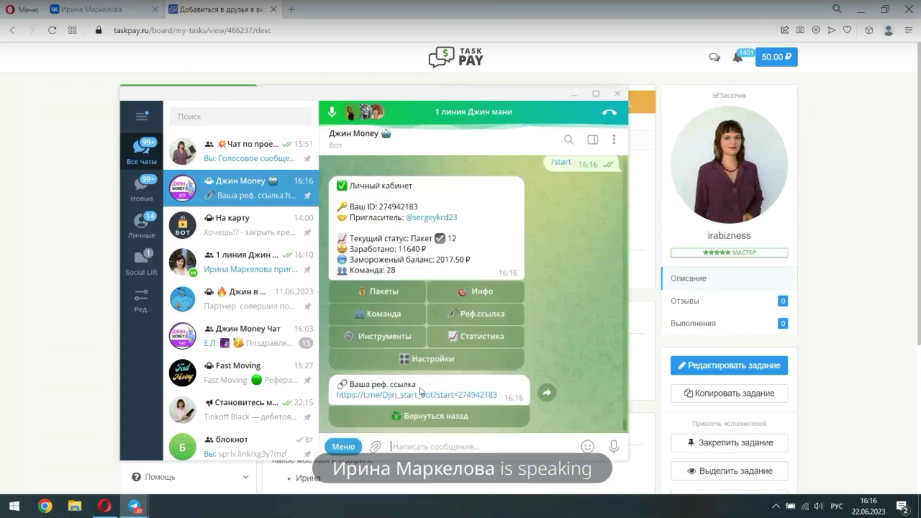
pyautogui.rightClick(410, 395)
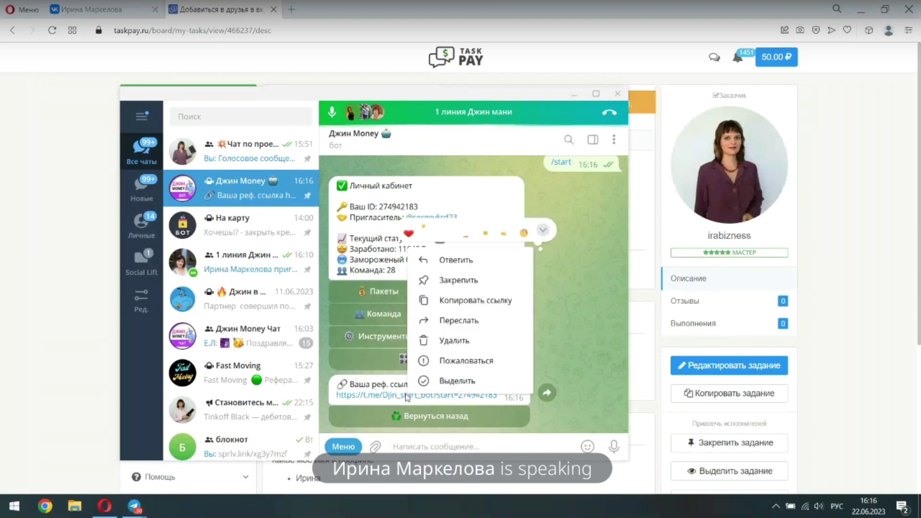
pyautogui.click(438, 301)
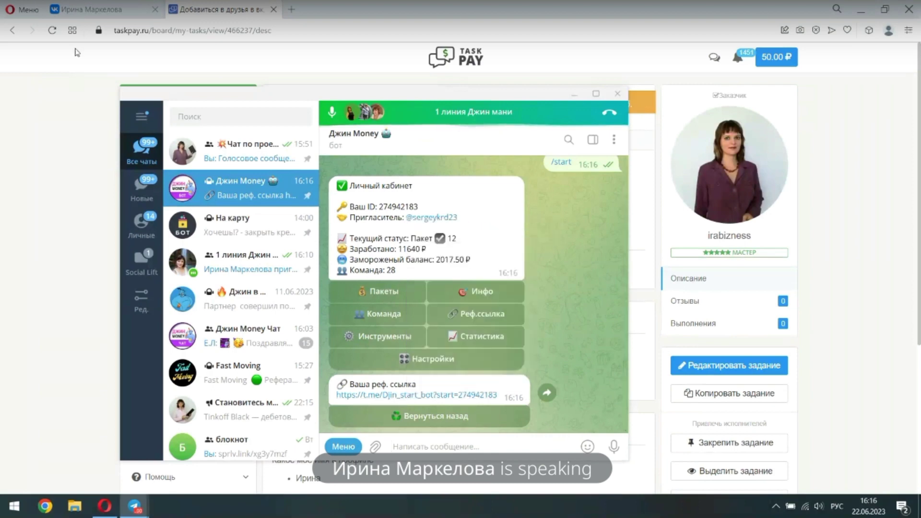
pyautogui.click(89, 11)
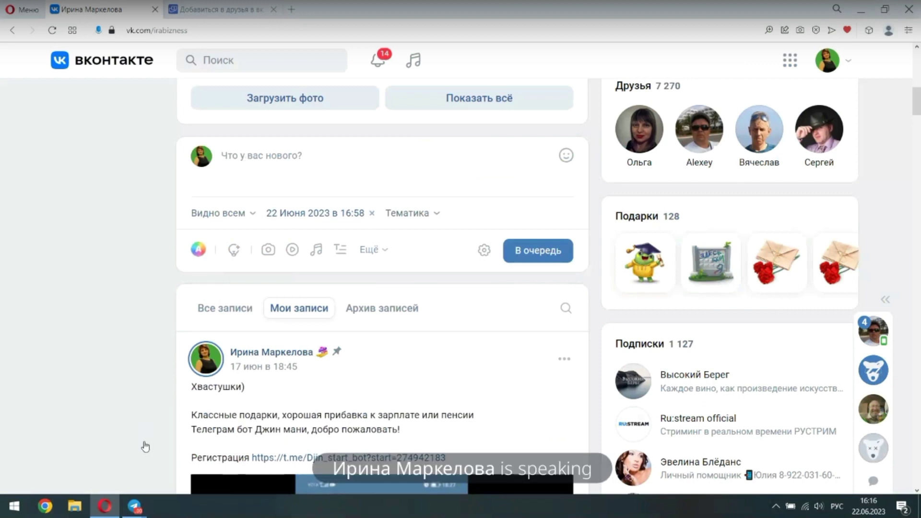
# Start a VK post with 'Пора в отпуск!' and 'Заработай много денег с помощью телеграм бота #Джинмани !'
pyautogui.click(251, 159)
pyautogui.write('Пора в от')
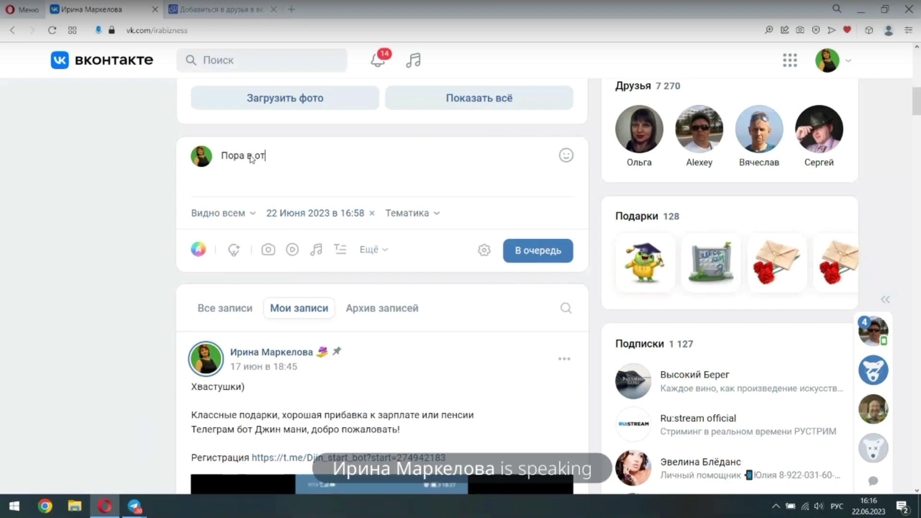
pyautogui.write('пуск!')
pyautogui.press('Return')
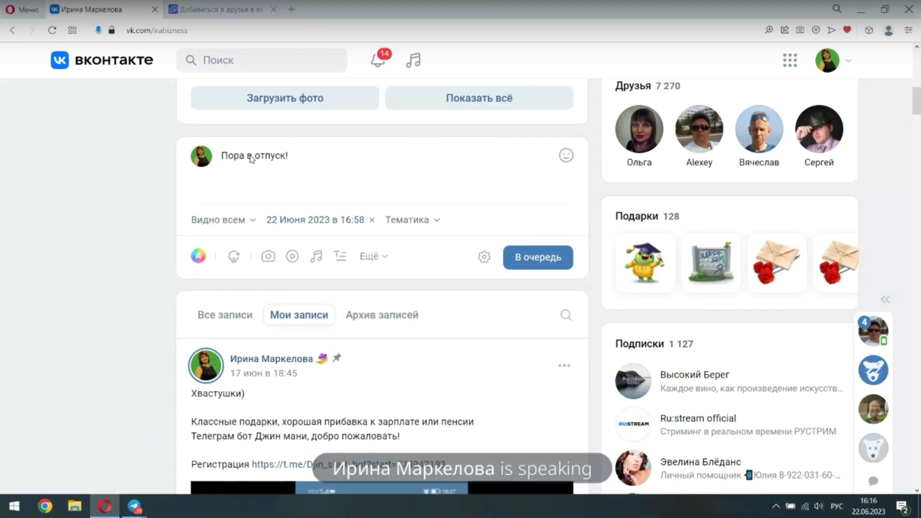
pyautogui.write('Заработай')
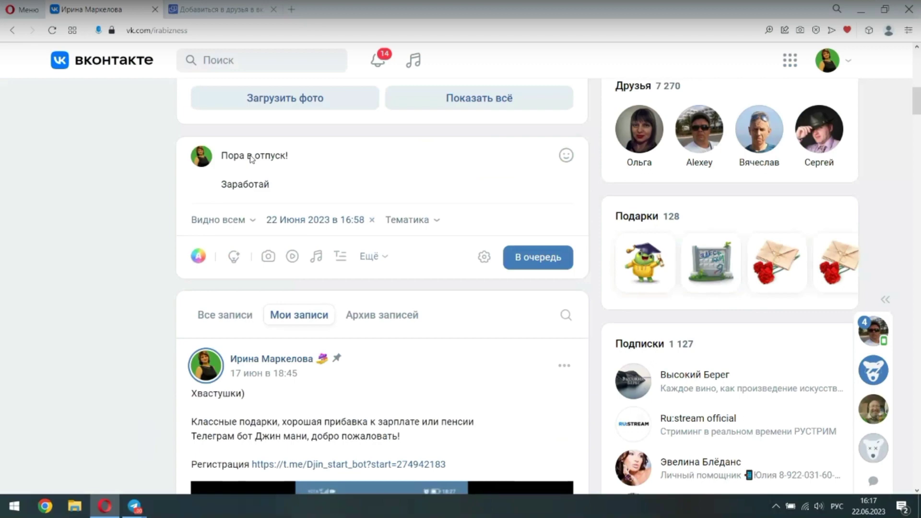
pyautogui.write('мног')
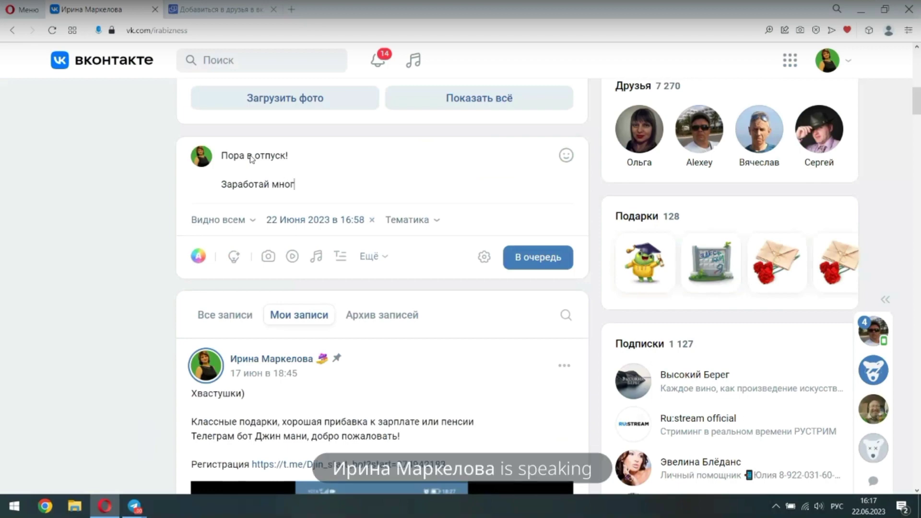
pyautogui.write('о денег с помощью телеграм бота')
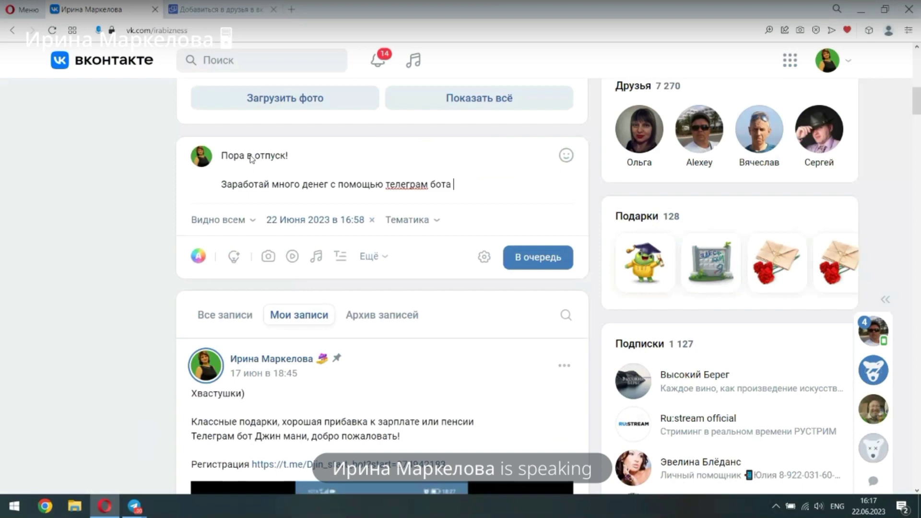
pyautogui.write('#')
pyautogui.hotkey('alt', 'shift')
pyautogui.write('Джинман')
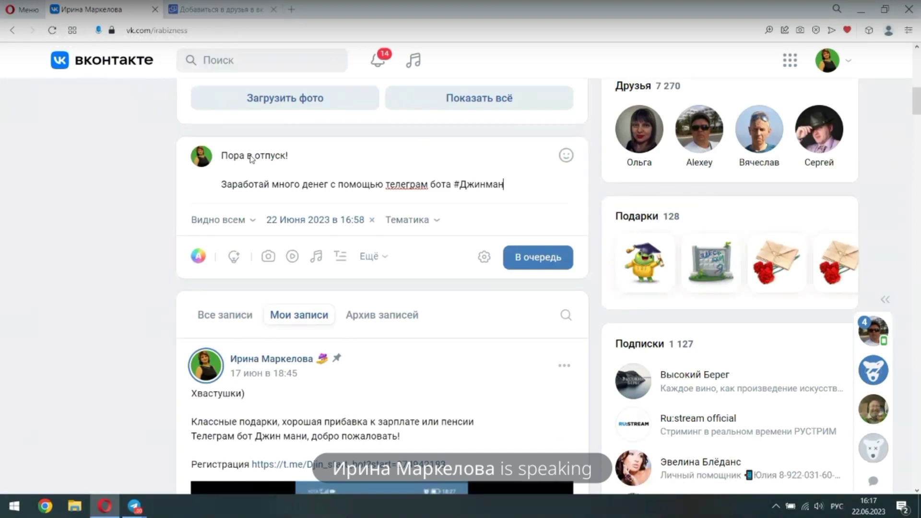
pyautogui.write('и !')
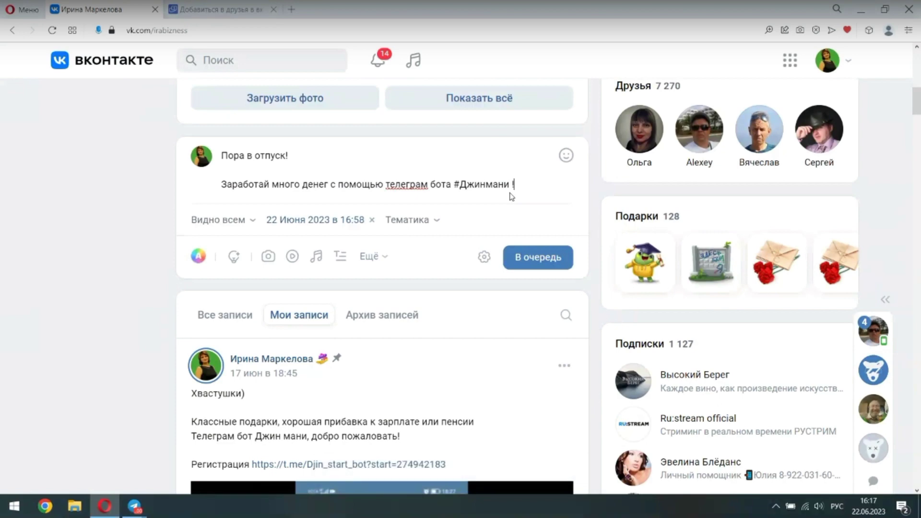
pyautogui.press('Return')
pyautogui.press('Return')
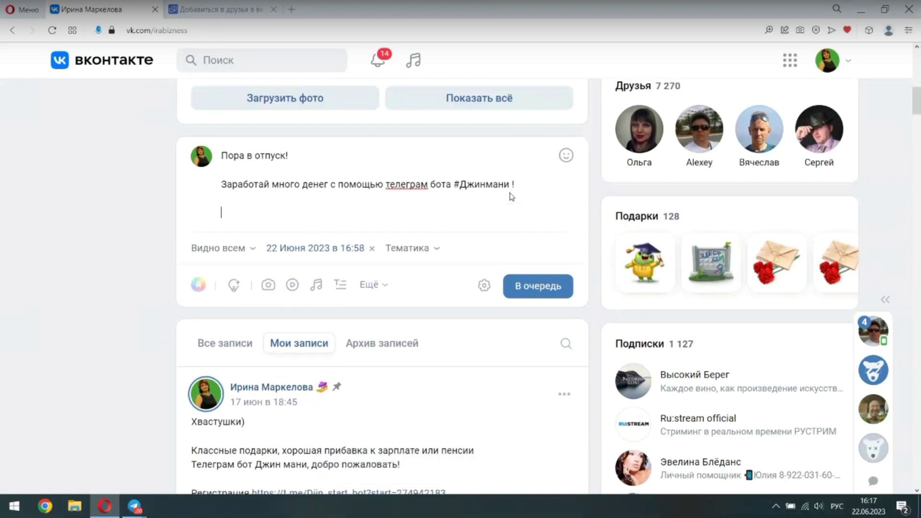
# Add the lines 'Автоворонка в подарок' and 'Регистрация' to the post draft
pyautogui.write('Автово')
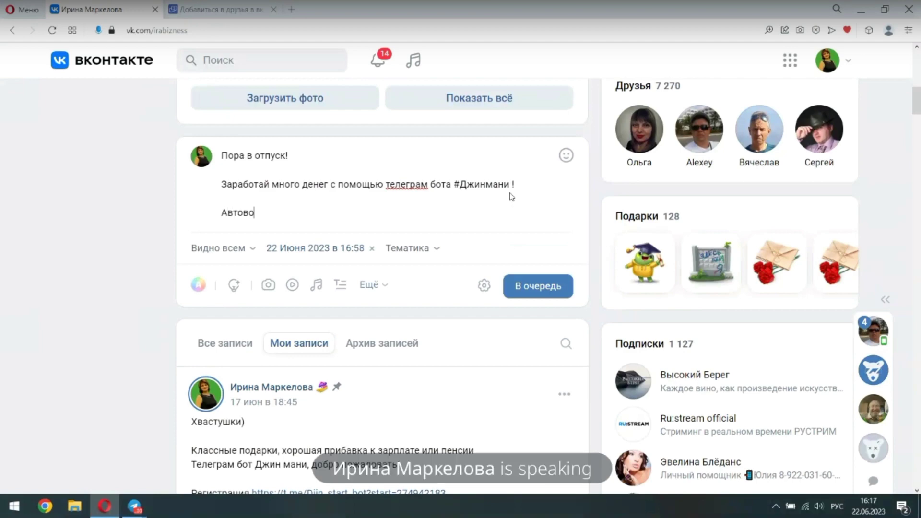
pyautogui.write('ронка в подарок')
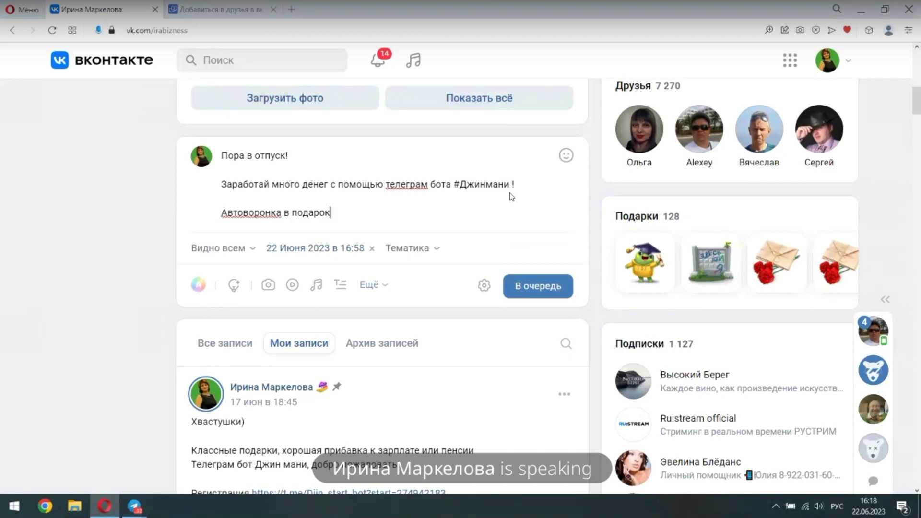
pyautogui.press('Return')
pyautogui.write('Ре')
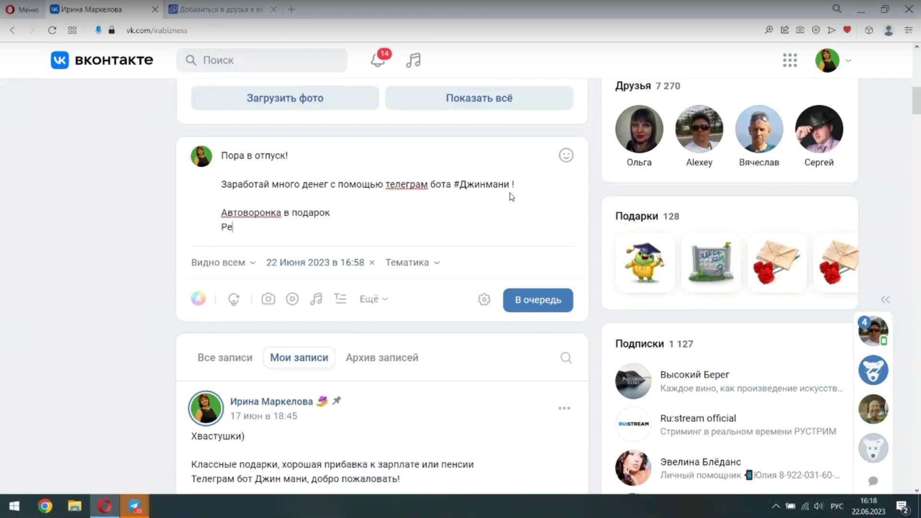
pyautogui.write('гистрация')
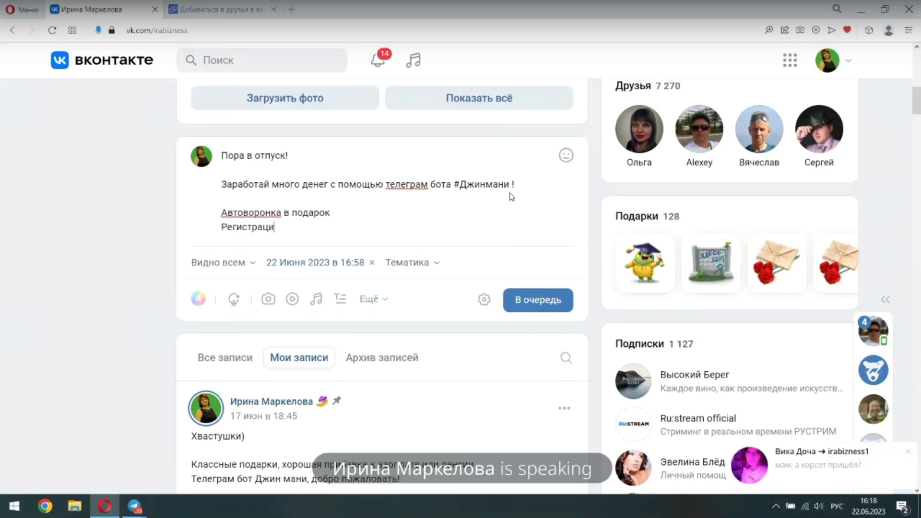
# Reply 'да' in the incoming Telegram chat
pyautogui.moveTo(859, 464)
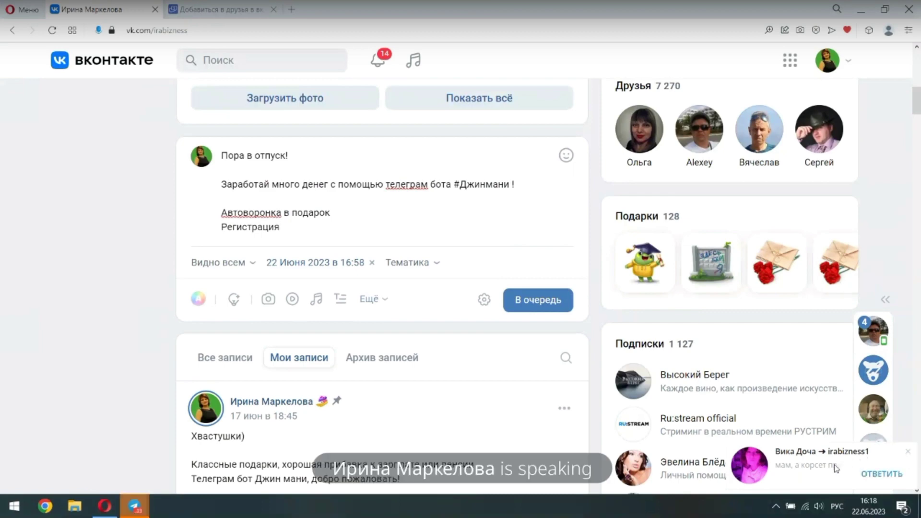
pyautogui.click(836, 469)
pyautogui.write('да')
pyautogui.press('Return')
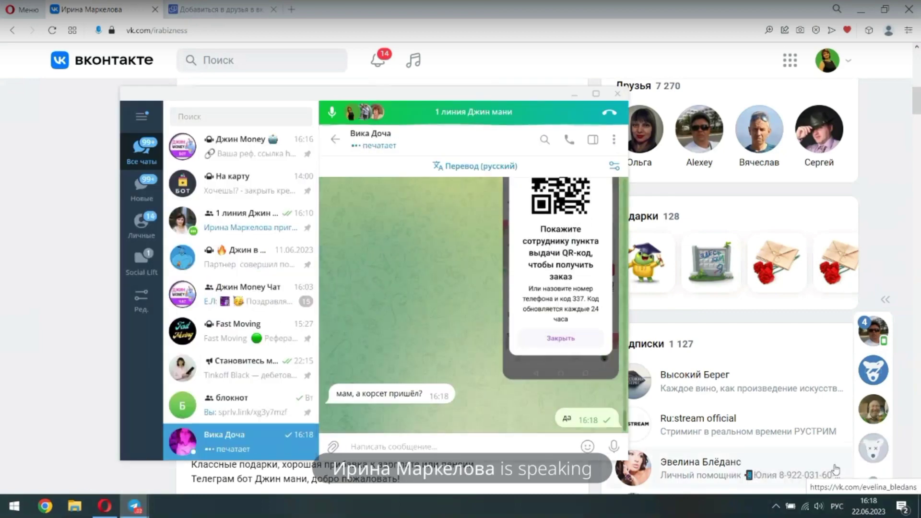
# Open the Telegram group call, dismiss the notification, and minimize the call window
pyautogui.click(441, 110)
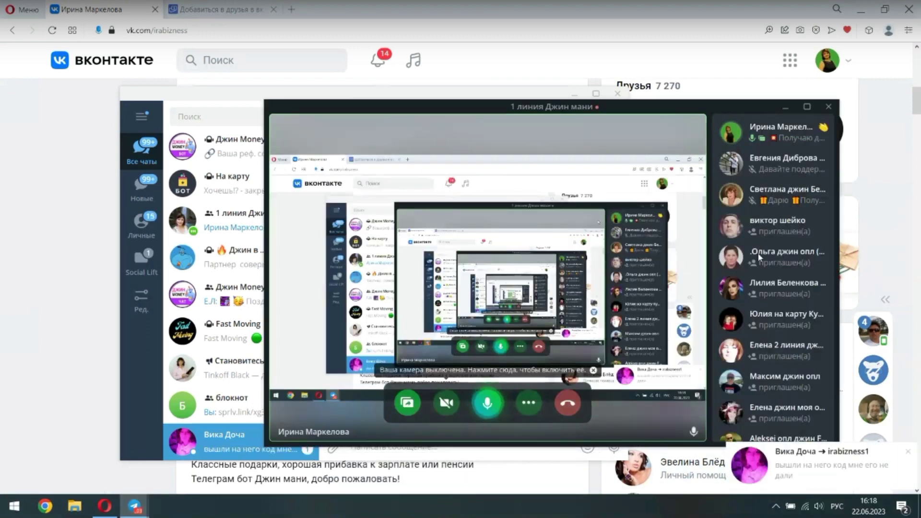
pyautogui.click(909, 454)
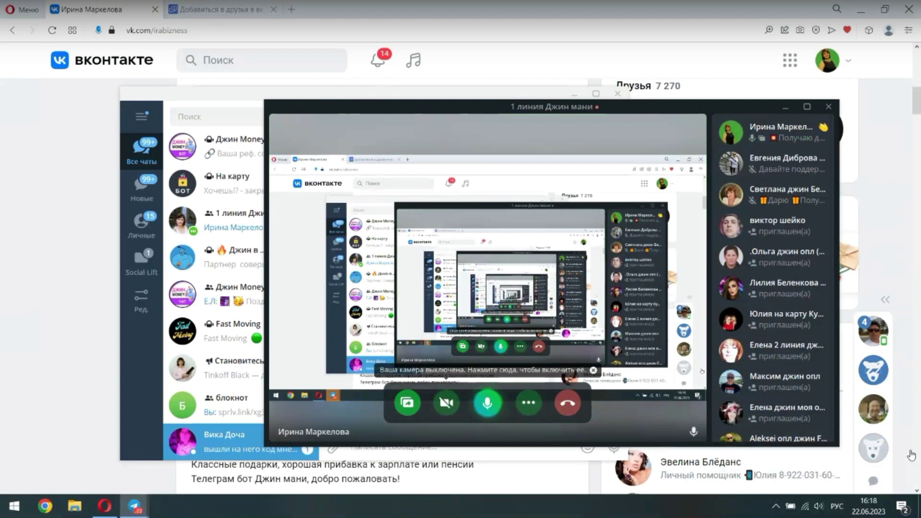
pyautogui.click(784, 107)
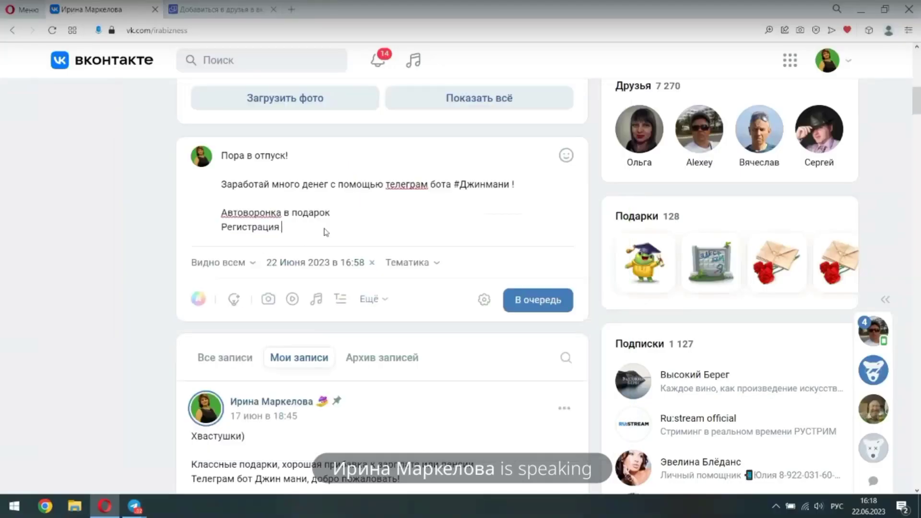
# Paste the bot referral link after 'Регистрация' and add the hashtag #бот below it
pyautogui.press('Return')
pyautogui.press('Return')
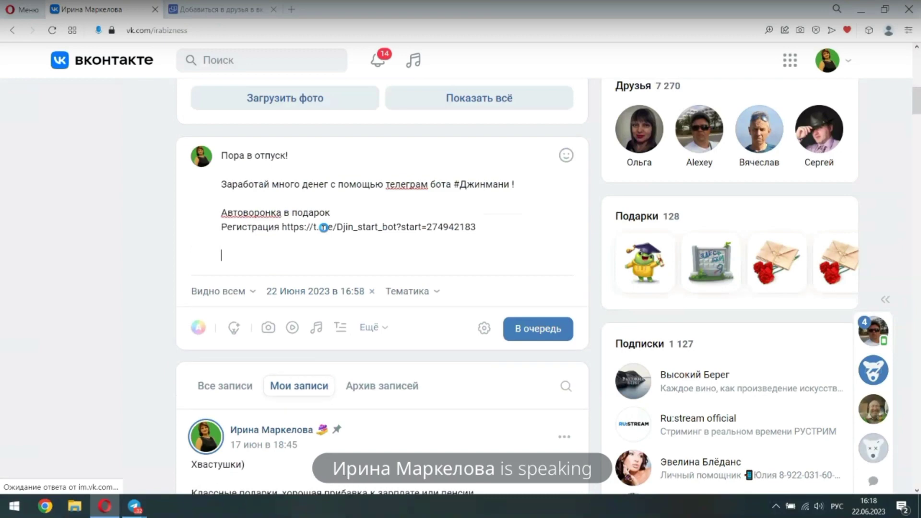
pyautogui.hotkey('alt', 'shift')
pyautogui.write('#')
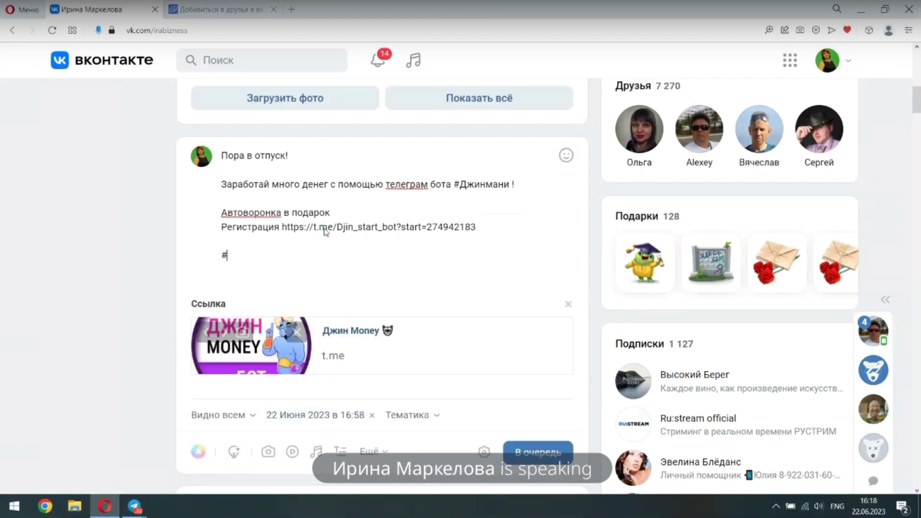
pyautogui.hotkey('alt', 'shift')
pyautogui.write('бот')
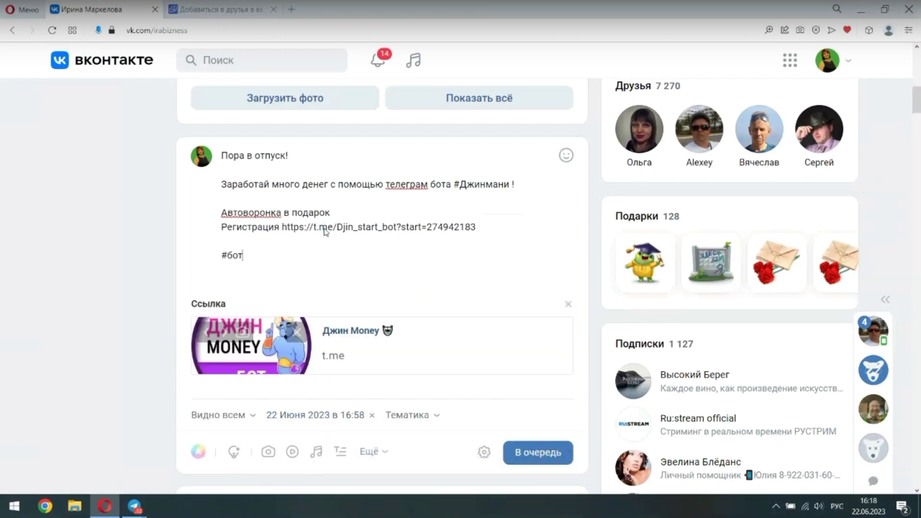
pyautogui.press('Return')
# Add hashtags #заработок and #команда, and remove the link preview card
pyautogui.hotkey('alt', 'shift')
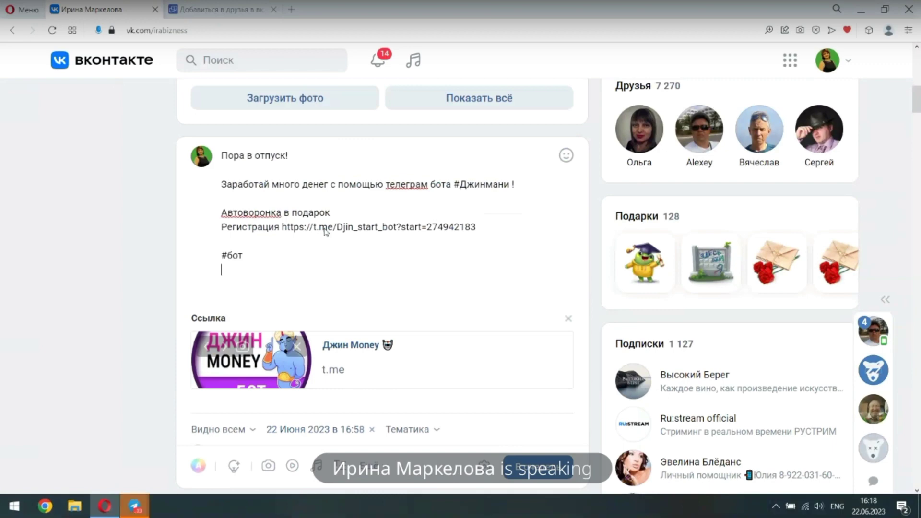
pyautogui.write('#')
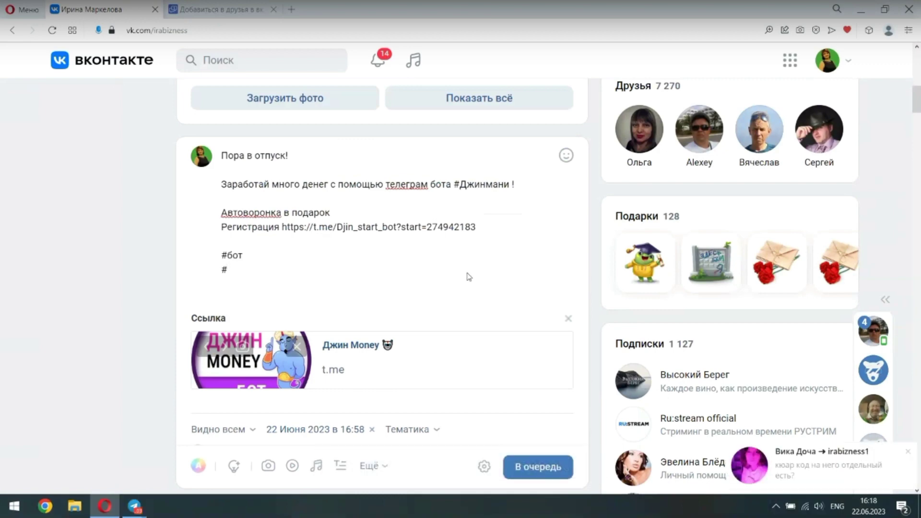
pyautogui.click(908, 452)
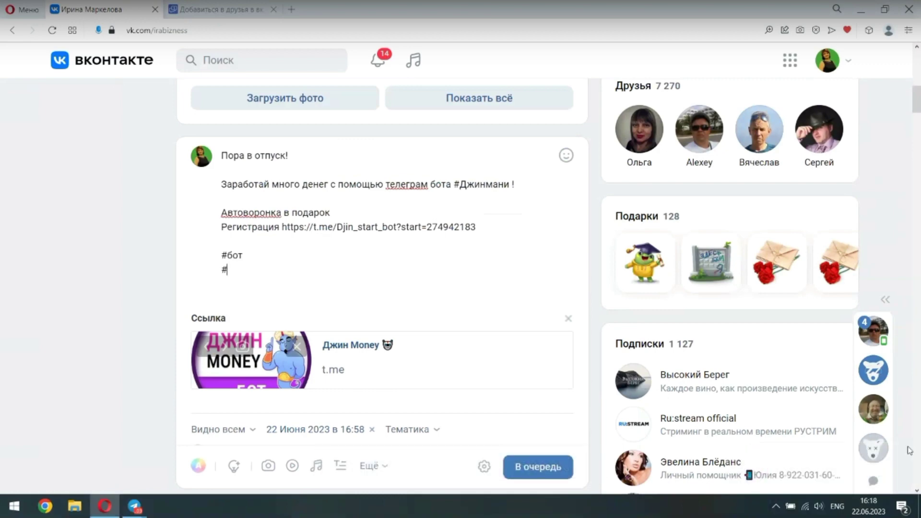
pyautogui.write('pfhf,jnjr')
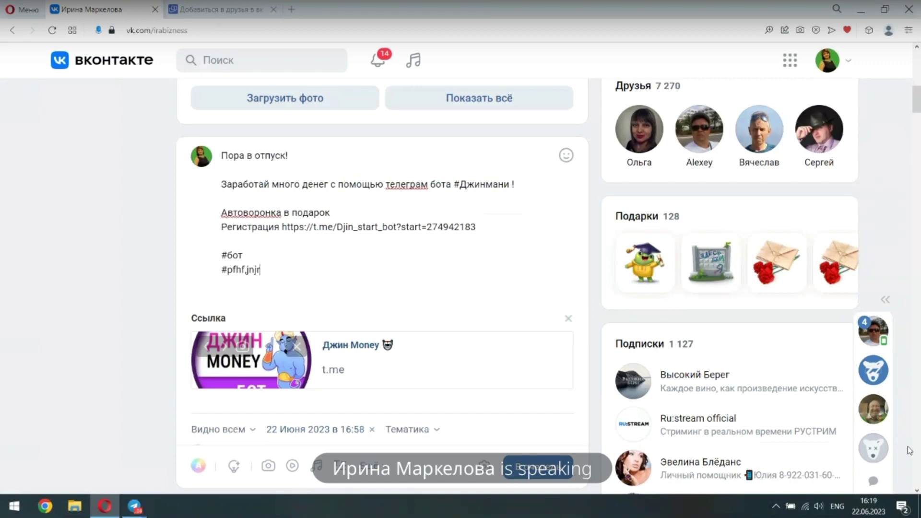
pyautogui.press('BackSpace')
pyautogui.press('BackSpace')
pyautogui.press('BackSpace')
pyautogui.press('BackSpace')
pyautogui.press('BackSpace')
pyautogui.press('BackSpace')
pyautogui.press('BackSpace')
pyautogui.hotkey('alt', 'shift')
pyautogui.write('заработок')
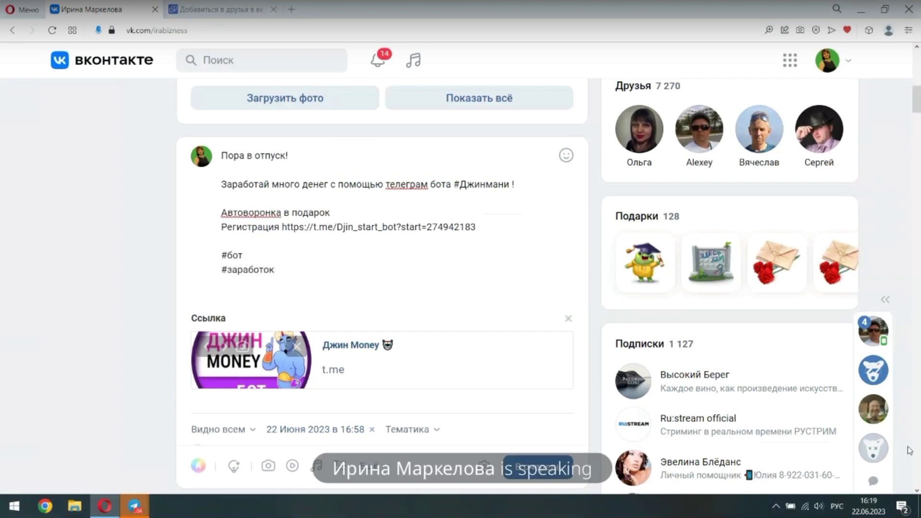
pyautogui.press('Return')
pyautogui.write('#')
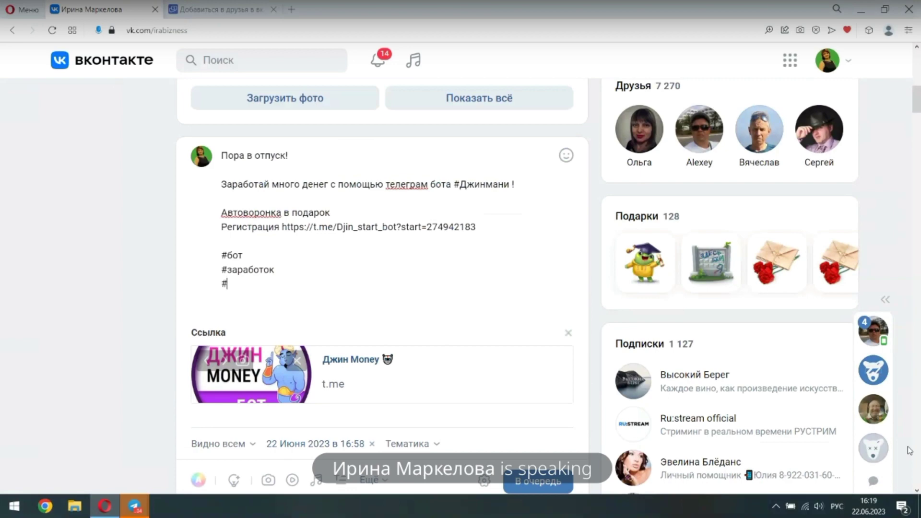
pyautogui.write('команда')
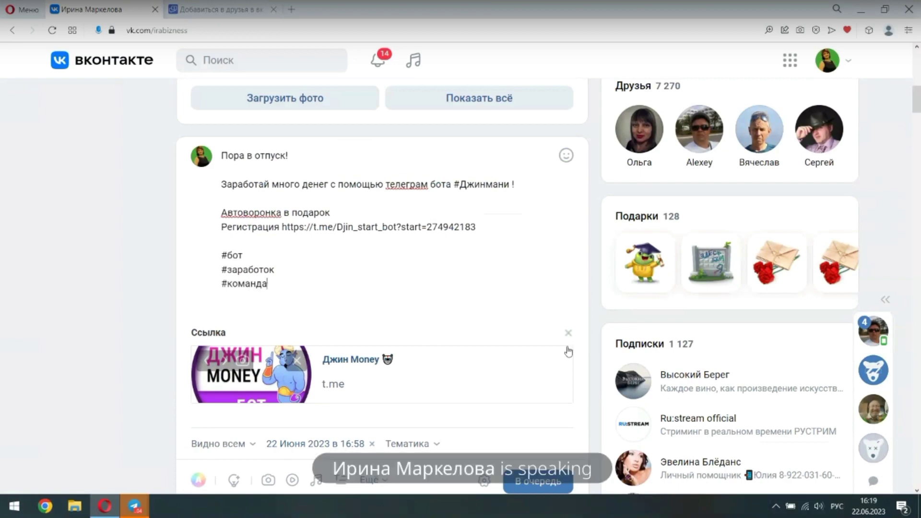
pyautogui.click(567, 333)
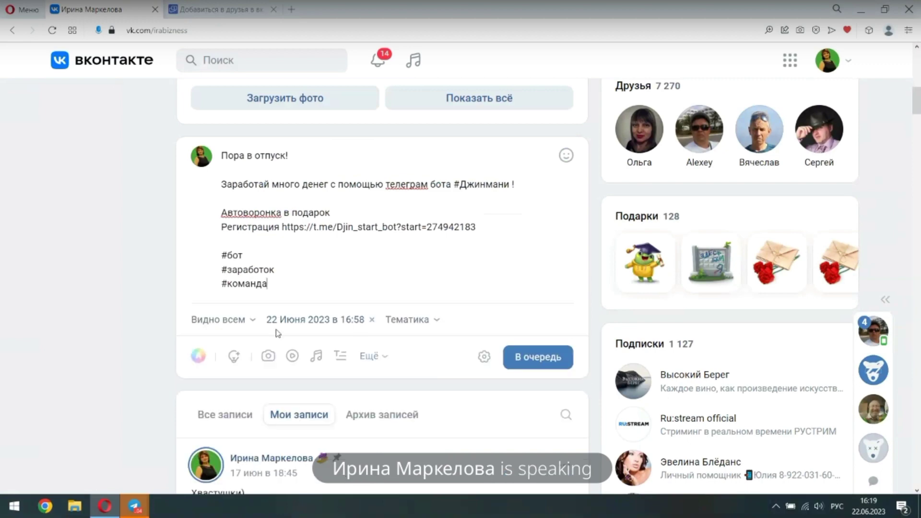
# Attach the palm-tree photo from the 'Море 2022' album to the post
pyautogui.click(264, 360)
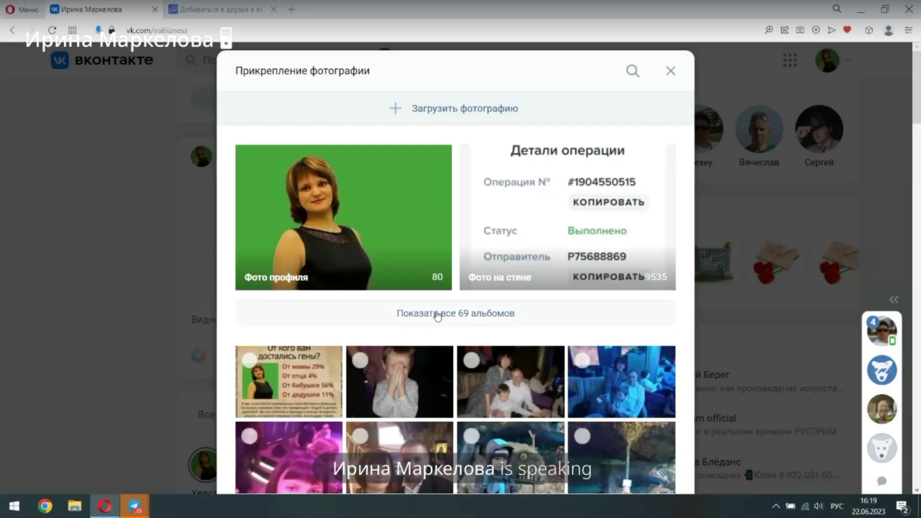
pyautogui.click(437, 315)
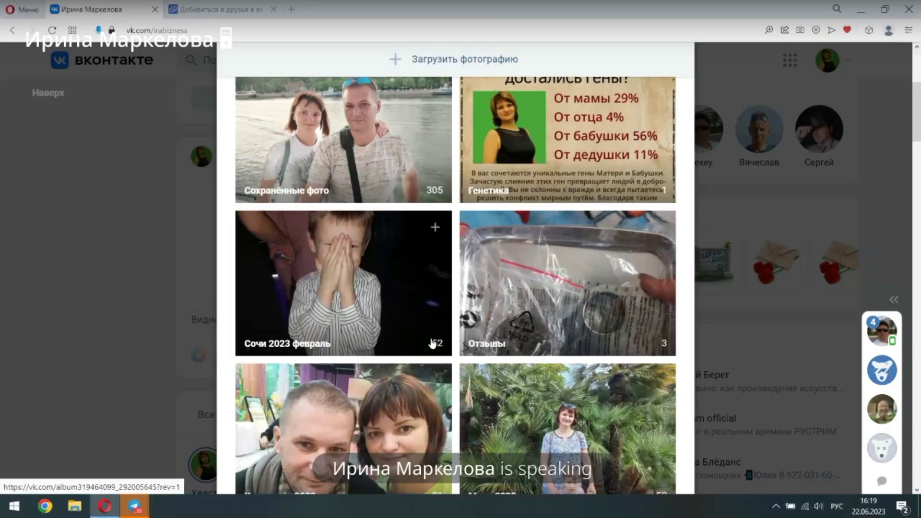
pyautogui.scroll(-5, 431, 343)
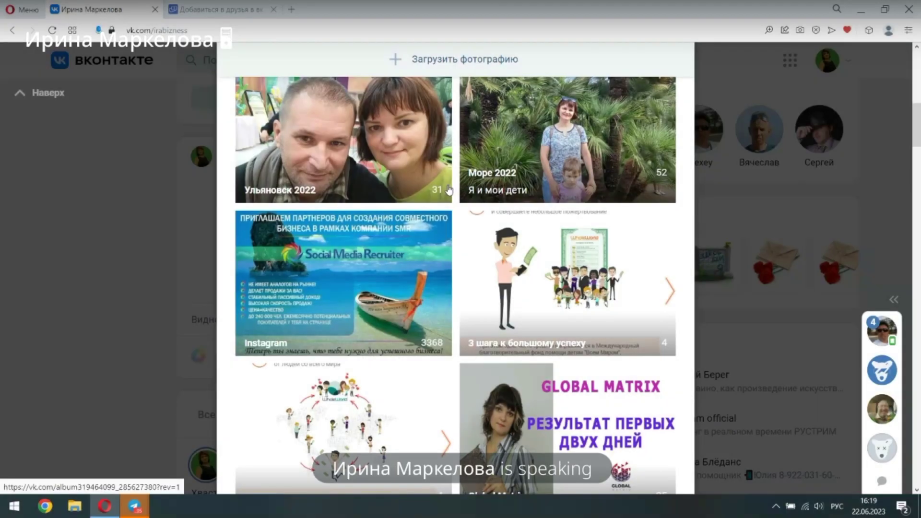
pyautogui.click(449, 190)
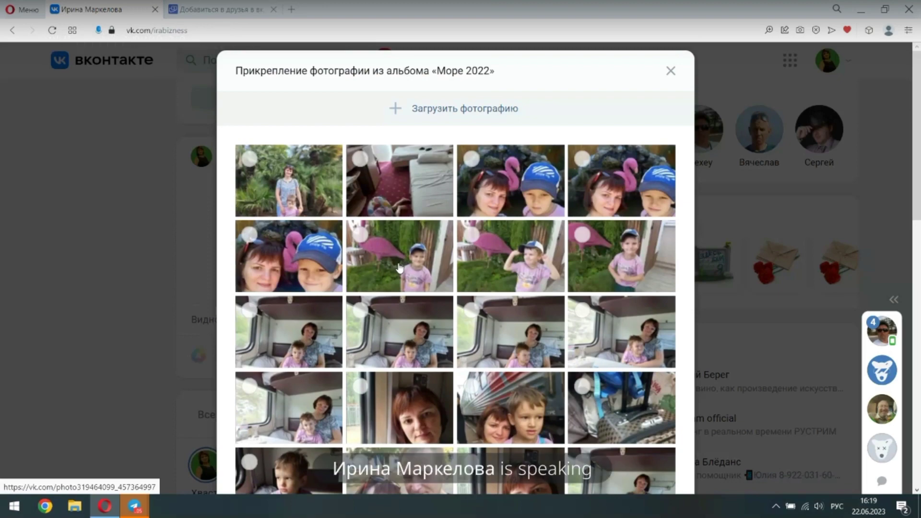
pyautogui.scroll(-5, 399, 268)
pyautogui.click(416, 275)
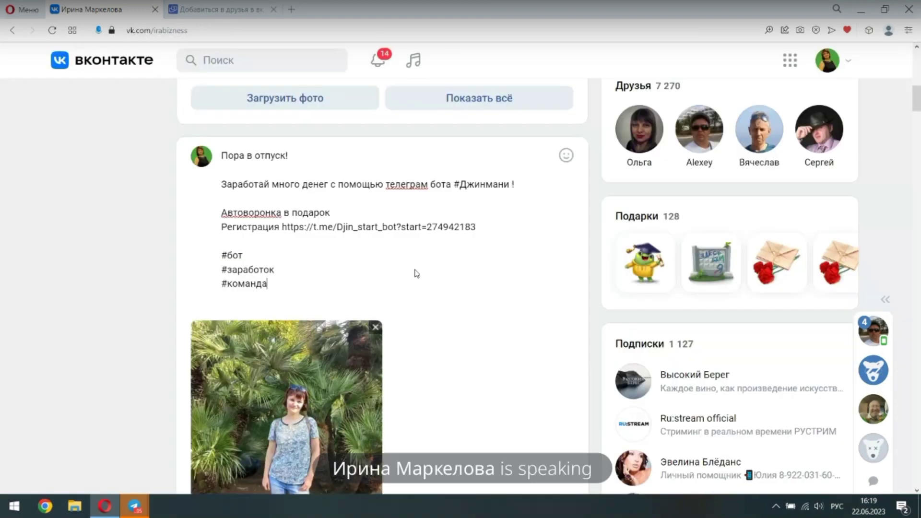
# Queue the 'Пора в отпуск!' palm-tree post, then publish it now from Отложенные
pyautogui.scroll(-5, 416, 273)
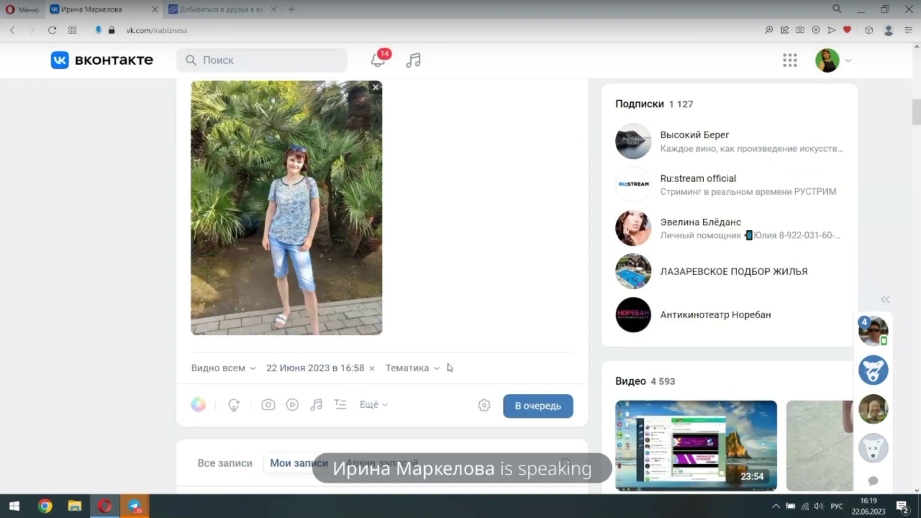
pyautogui.click(524, 409)
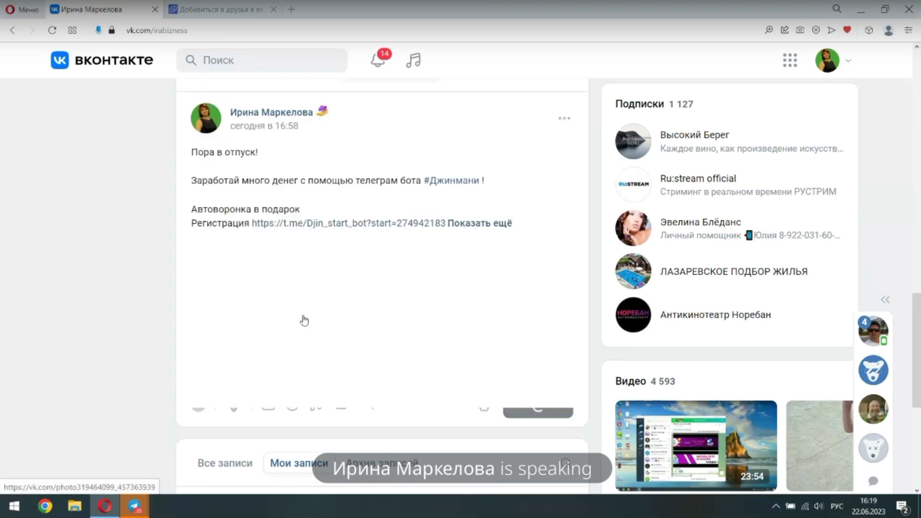
pyautogui.scroll(-2, 304, 320)
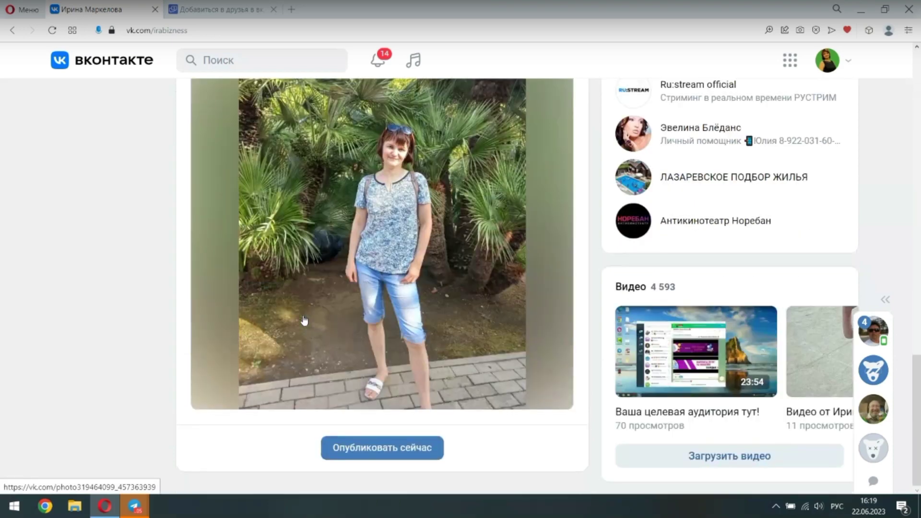
pyautogui.scroll(6, 304, 320)
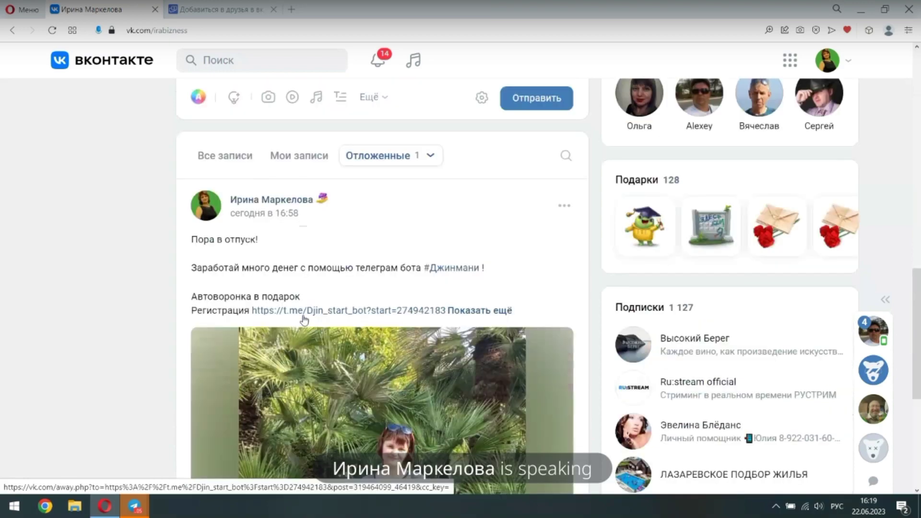
pyautogui.click(406, 156)
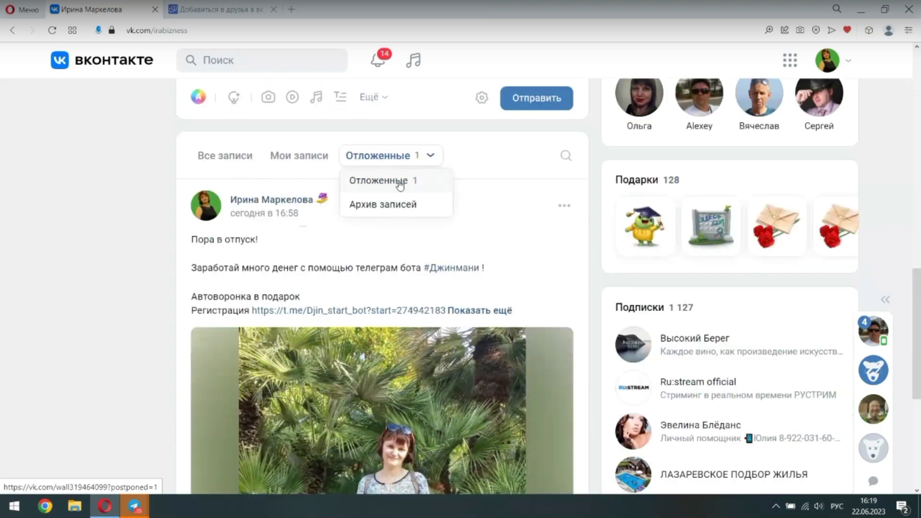
pyautogui.scroll(-2, 400, 184)
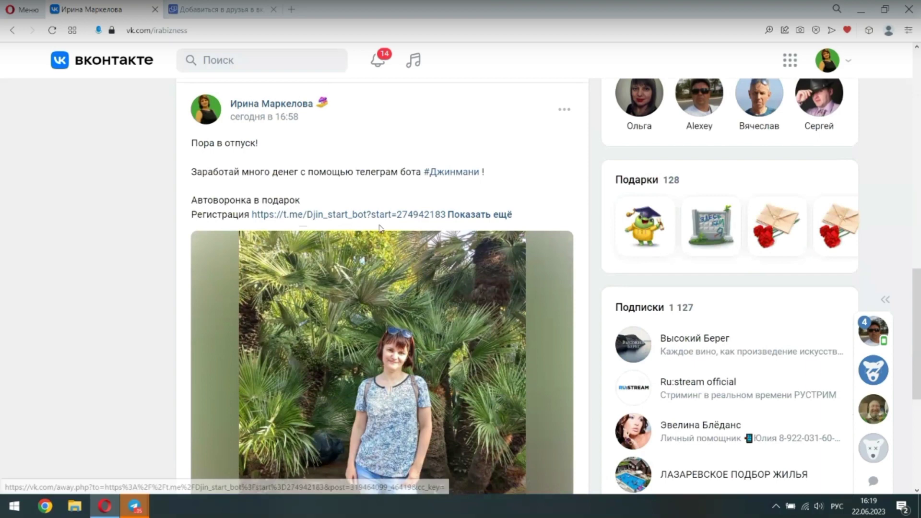
pyautogui.scroll(-5, 326, 316)
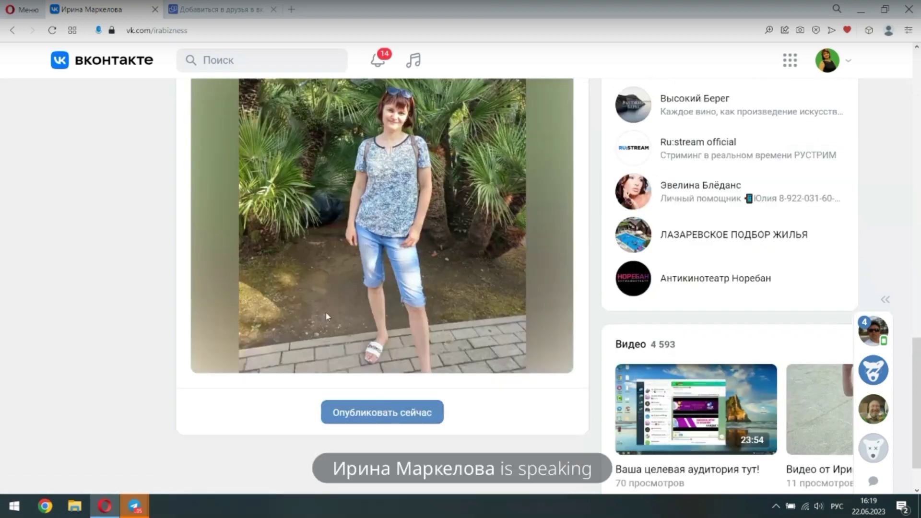
pyautogui.click(382, 412)
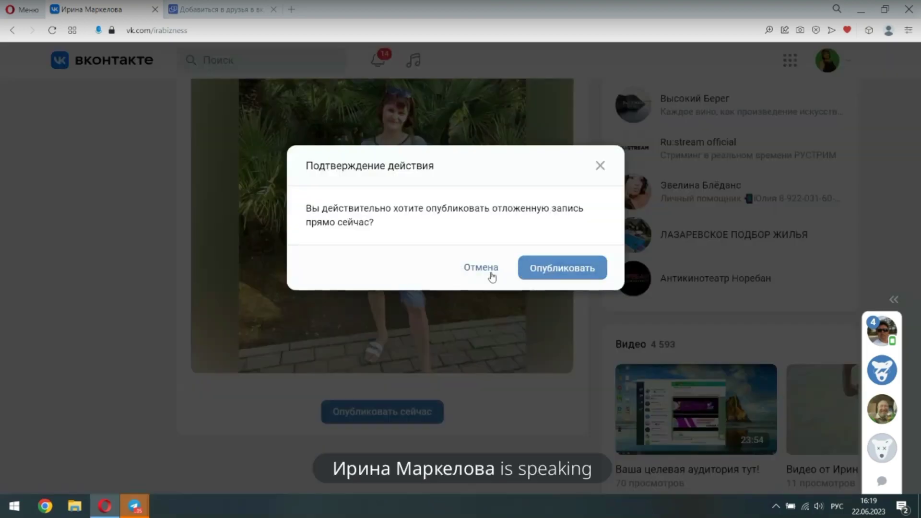
pyautogui.click(562, 268)
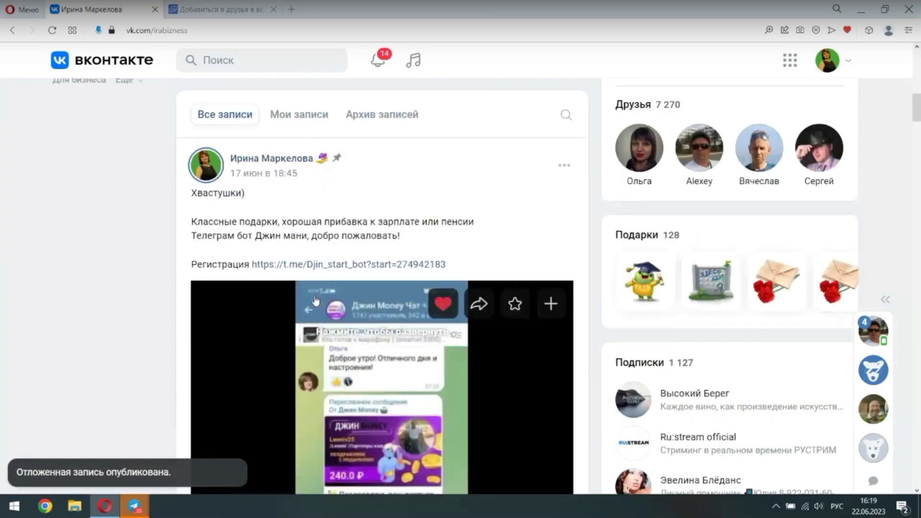
# Reload the VK wall and select the new post's text from 'Пора в отпуск!' to '#команда'
pyautogui.scroll(-4, 315, 301)
pyautogui.scroll(-7, 315, 300)
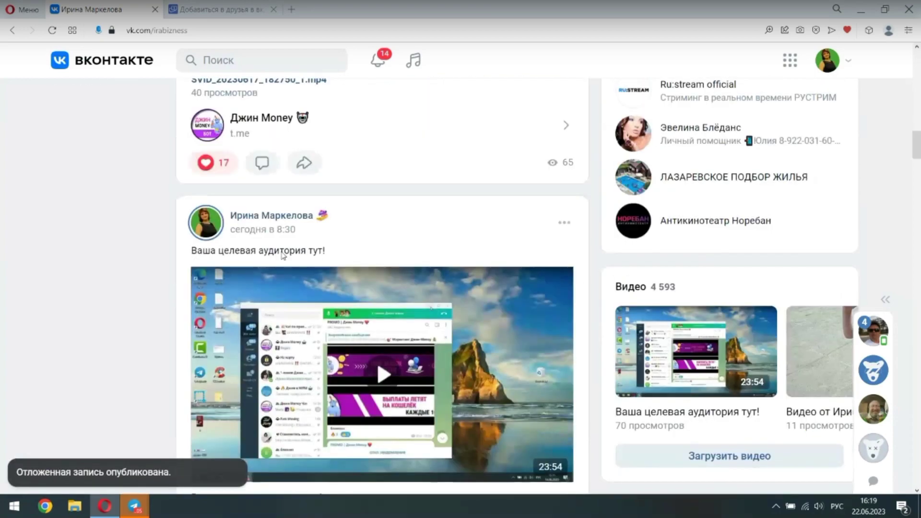
pyautogui.scroll(-12, 283, 256)
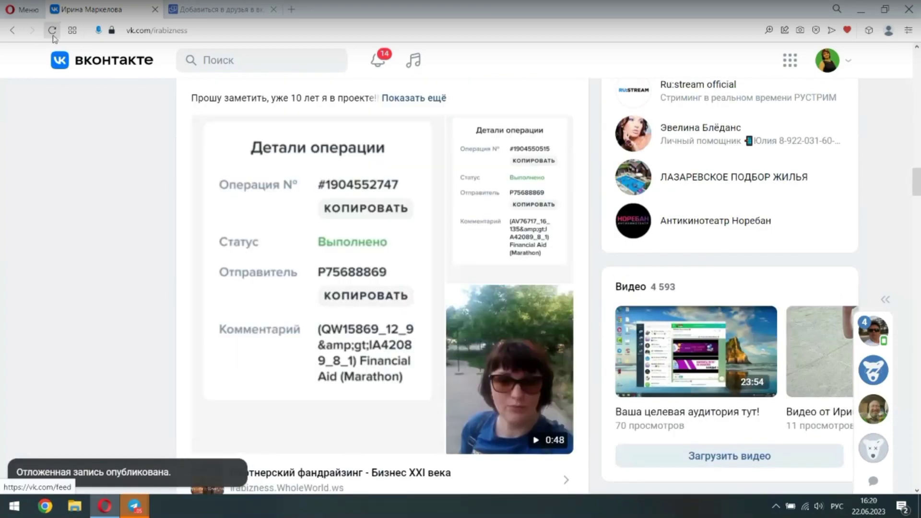
pyautogui.click(52, 32)
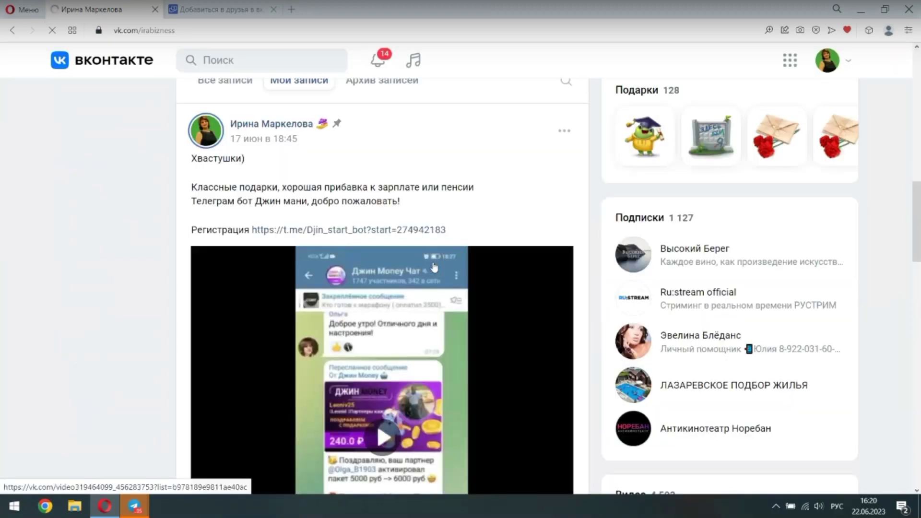
pyautogui.scroll(-8, 435, 267)
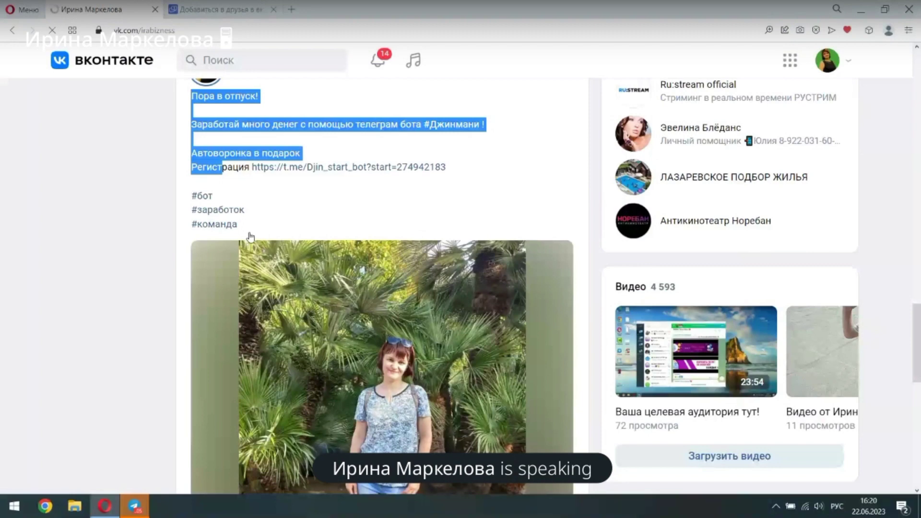
pyautogui.moveTo(250, 236); pyautogui.dragTo(249, 236)
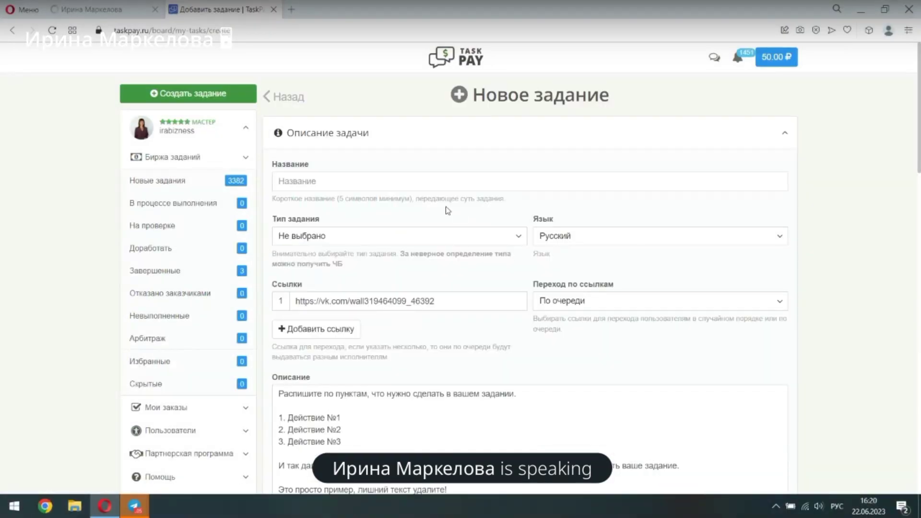
# Title the new task 'Публикация в вк' and set its type to Соцсети
pyautogui.click(280, 183)
pyautogui.write('Публ')
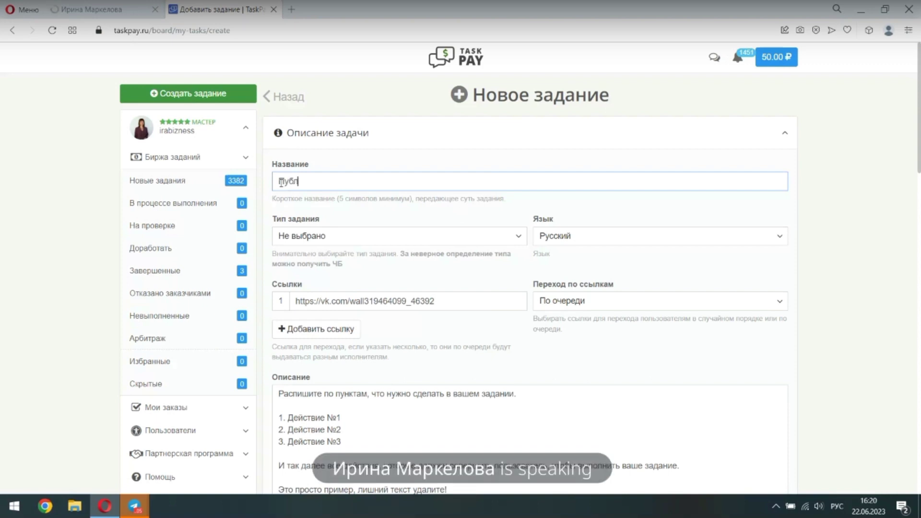
pyautogui.write('икация в вк')
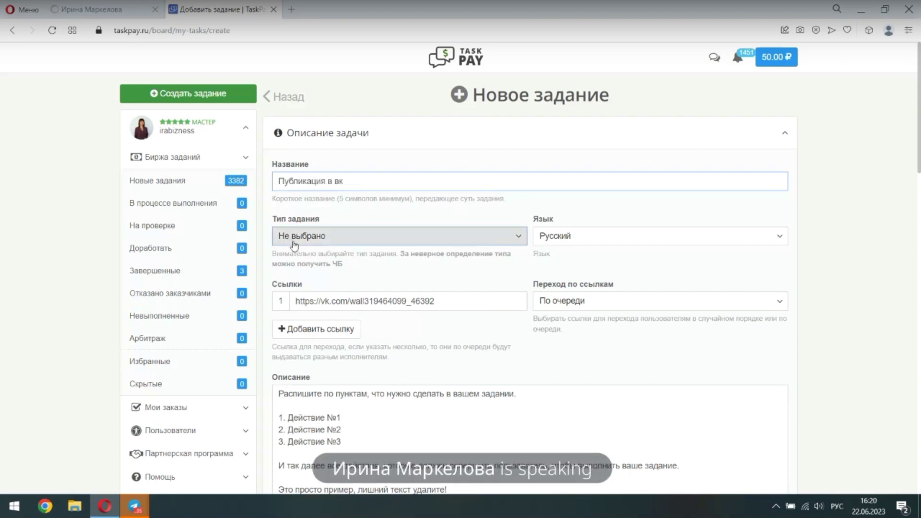
pyautogui.click(294, 245)
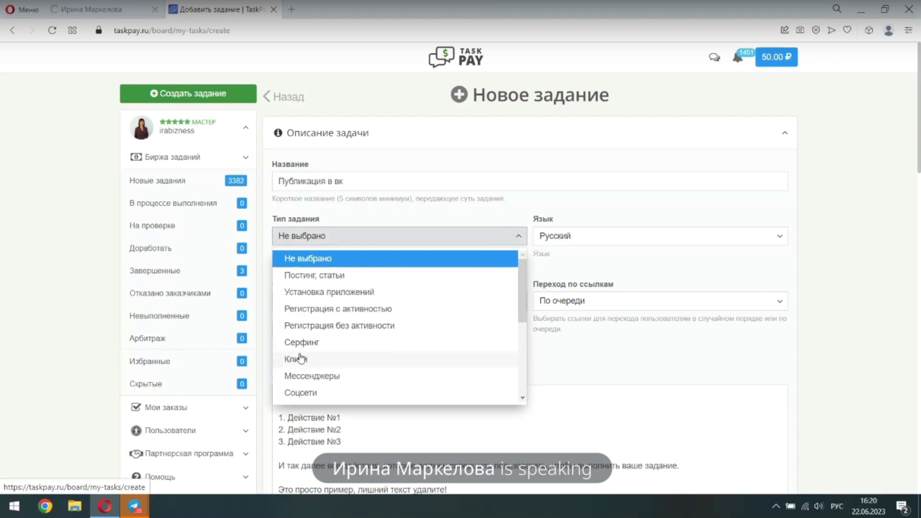
pyautogui.click(301, 393)
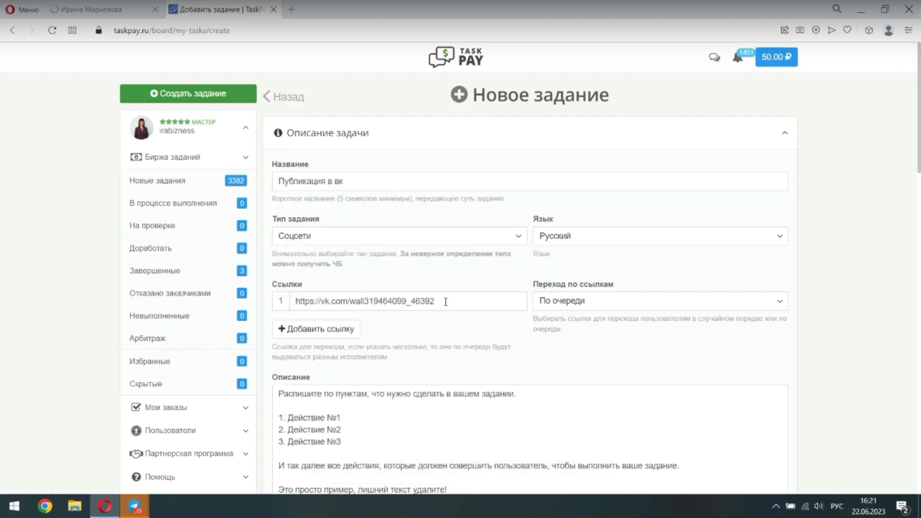
pyautogui.moveTo(432, 302); pyautogui.dragTo(294, 301)
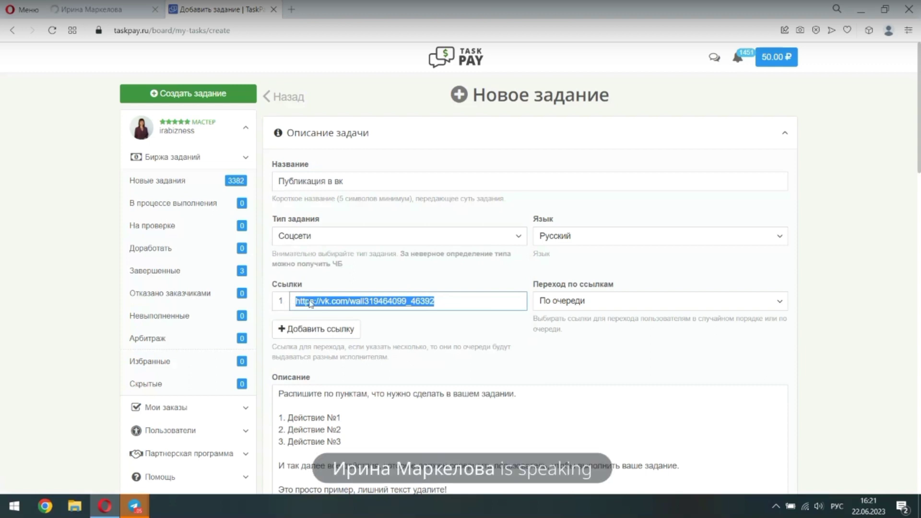
pyautogui.rightClick(311, 302)
pyautogui.click(345, 119)
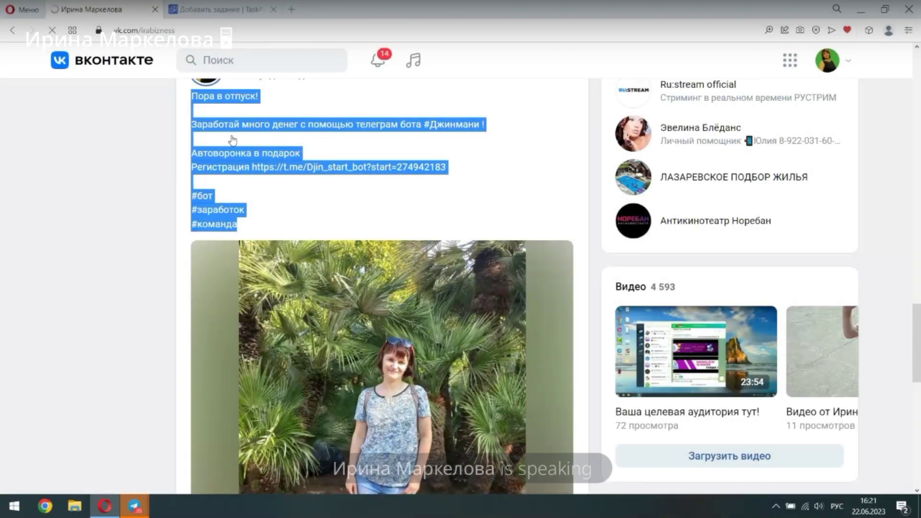
pyautogui.scroll(2, 240, 168)
pyautogui.rightClick(253, 198)
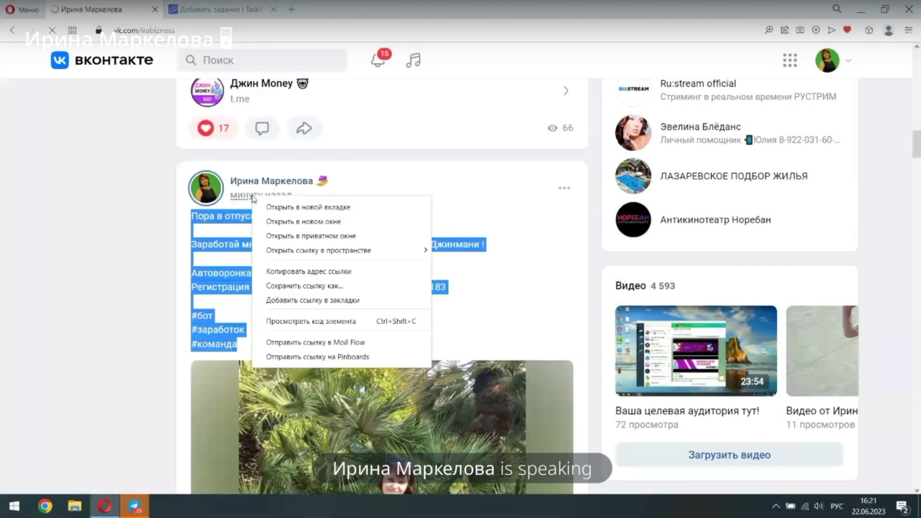
pyautogui.click(236, 11)
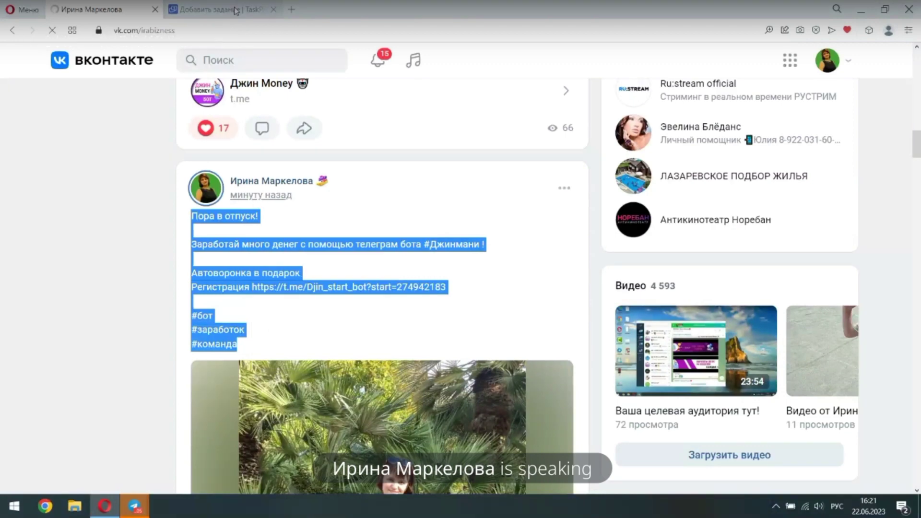
pyautogui.click(236, 11)
pyautogui.rightClick(315, 299)
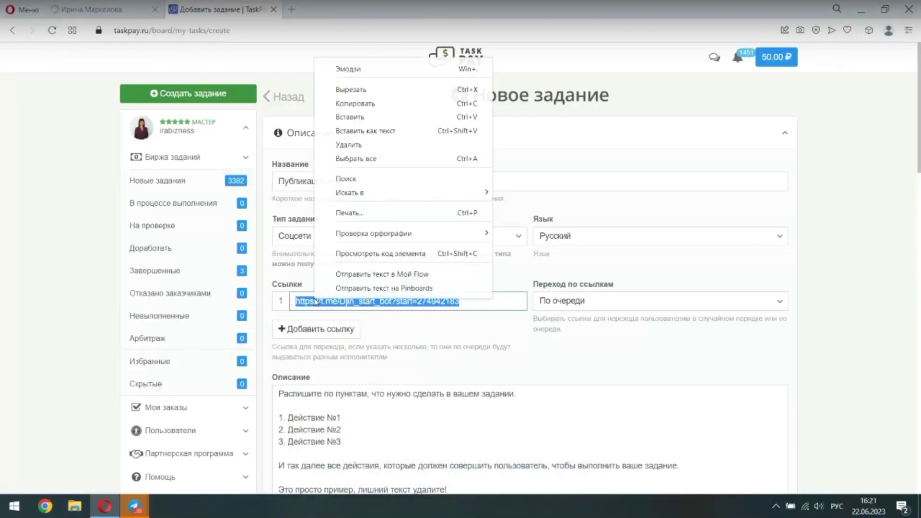
pyautogui.click(350, 116)
pyautogui.scroll(-1, 485, 299)
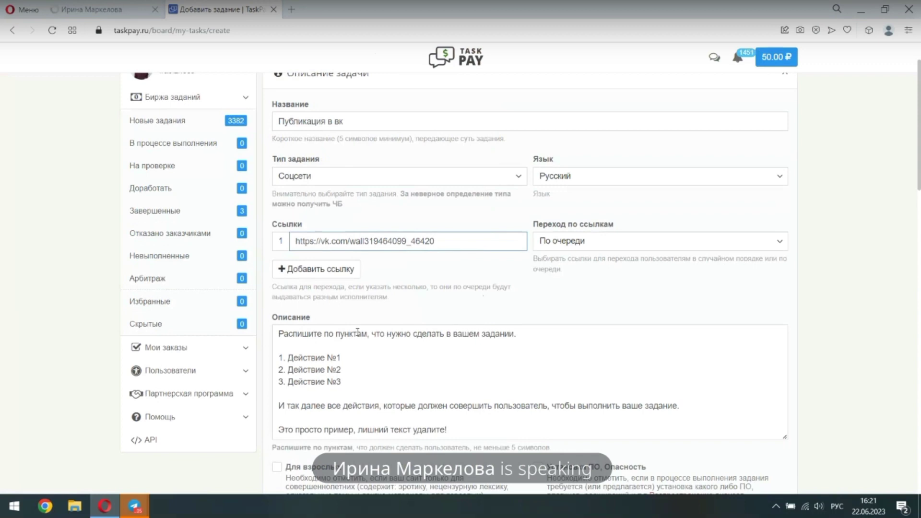
# Replace the sample description with VK posting instructions for 22.06–25.06 16:30, then 'Текст' and the link
pyautogui.moveTo(276, 333); pyautogui.dragTo(460, 427)
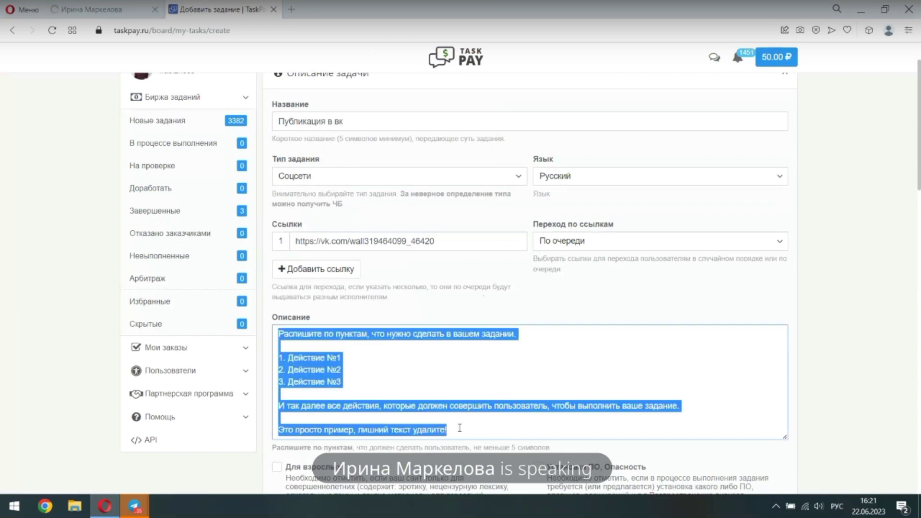
pyautogui.press('BackSpace')
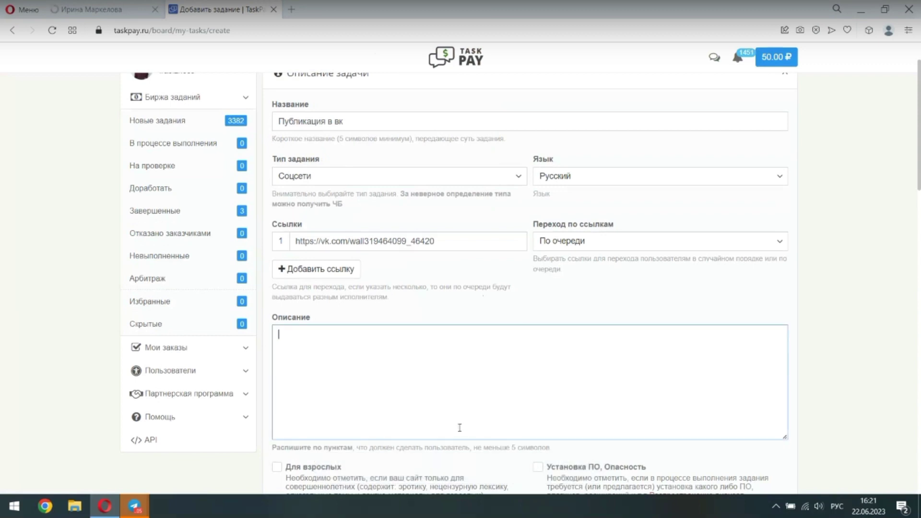
pyautogui.write('Копиру')
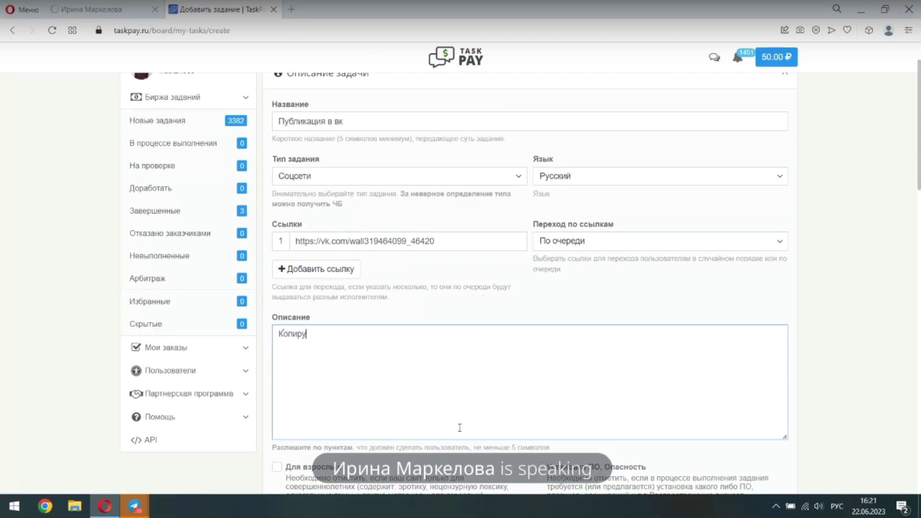
pyautogui.write('йте текст и выставьте у себя ')
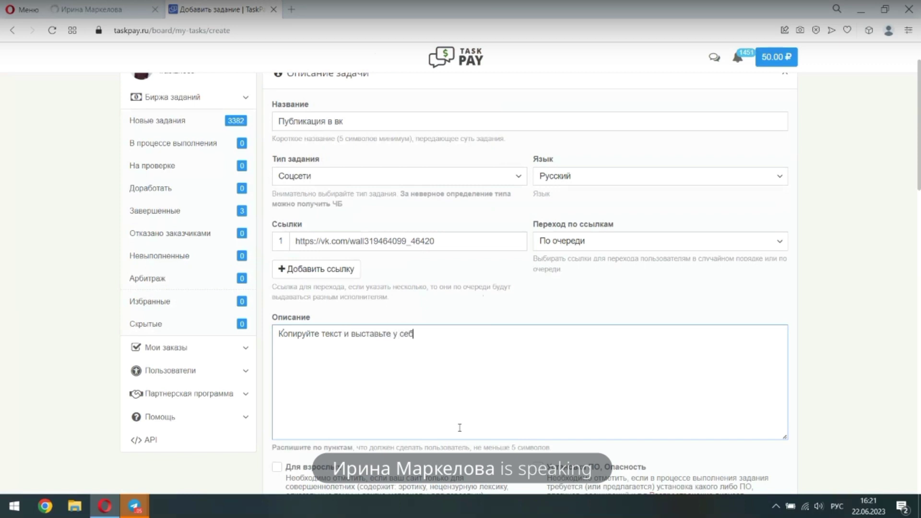
pyautogui.write('на странице в вк с 22')
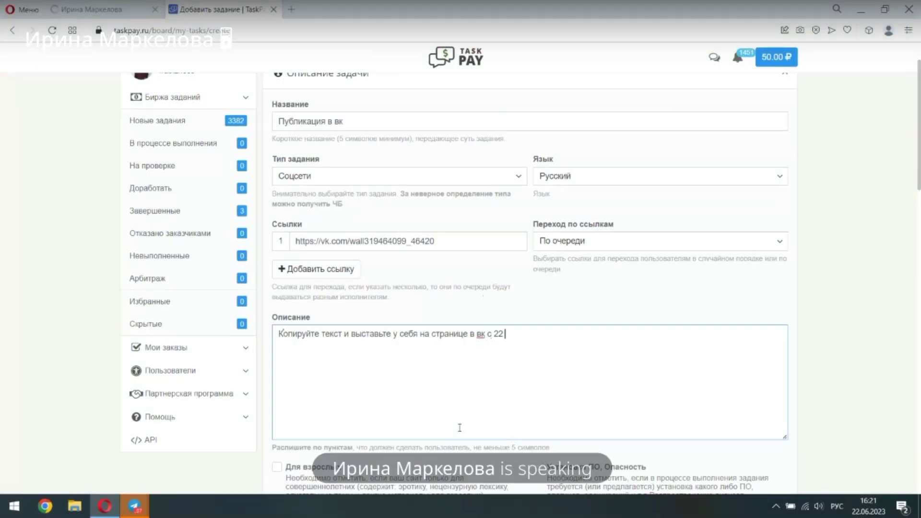
pyautogui.write('06 16')
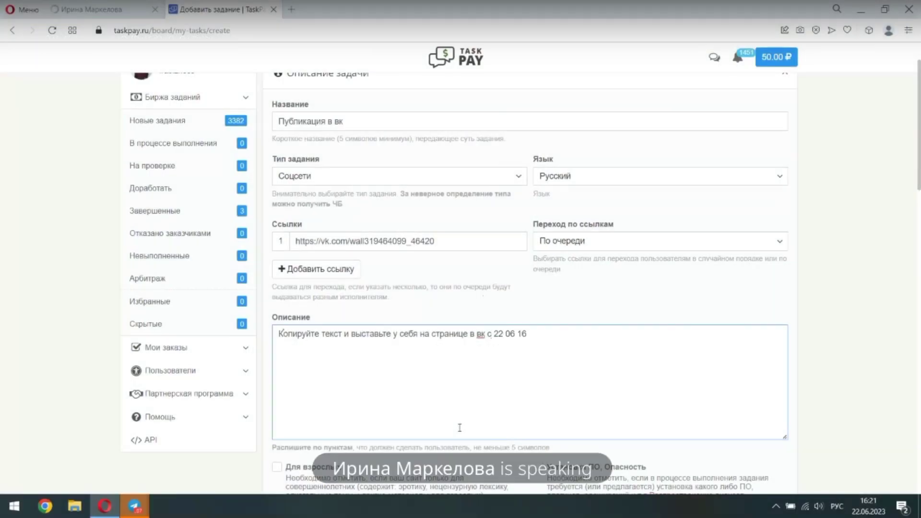
pyautogui.write(' ч 30 мин до 25 06 в 16 ч ')
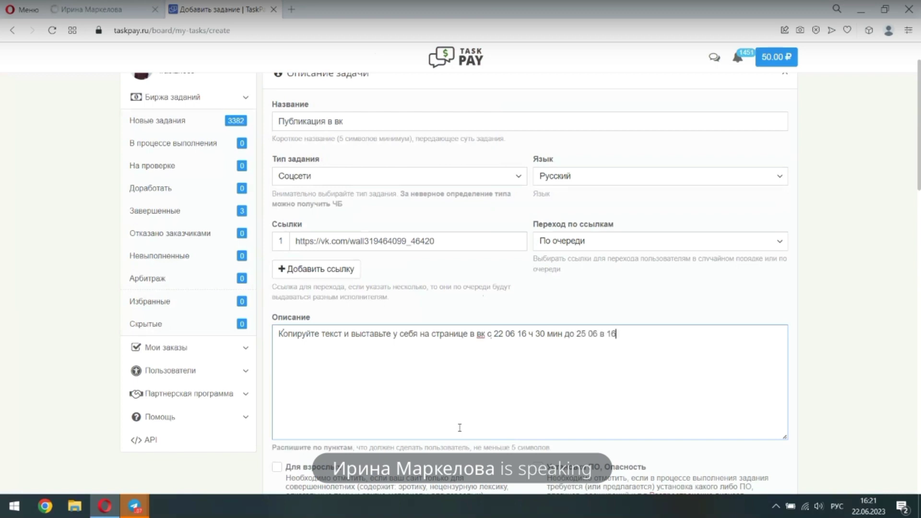
pyautogui.write('30 мин')
pyautogui.press('Return')
pyautogui.press('Return')
pyautogui.write('Текст')
pyautogui.press('Return')
pyautogui.press('Return')
pyautogui.write('https://vk.com/wall319464099_46420')
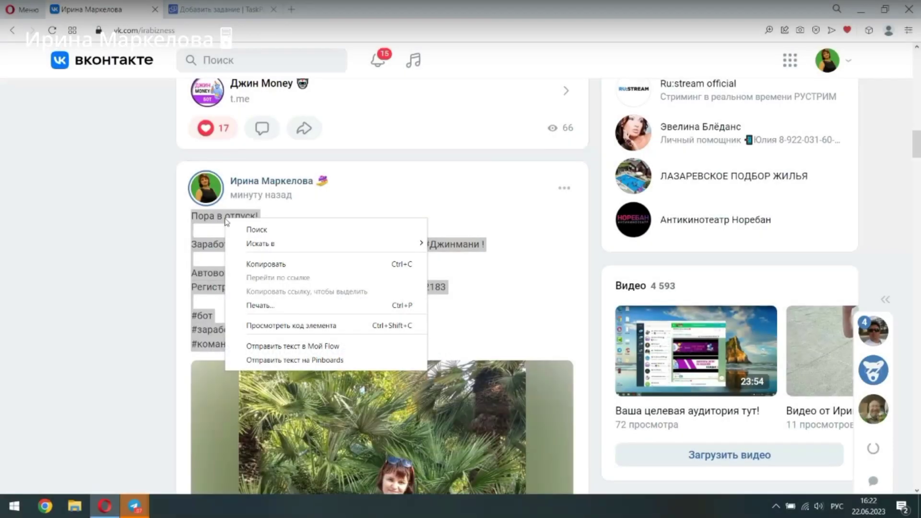
# Paste the copied VK post text as plain text over the link in the description
pyautogui.click(247, 263)
pyautogui.click(216, 9)
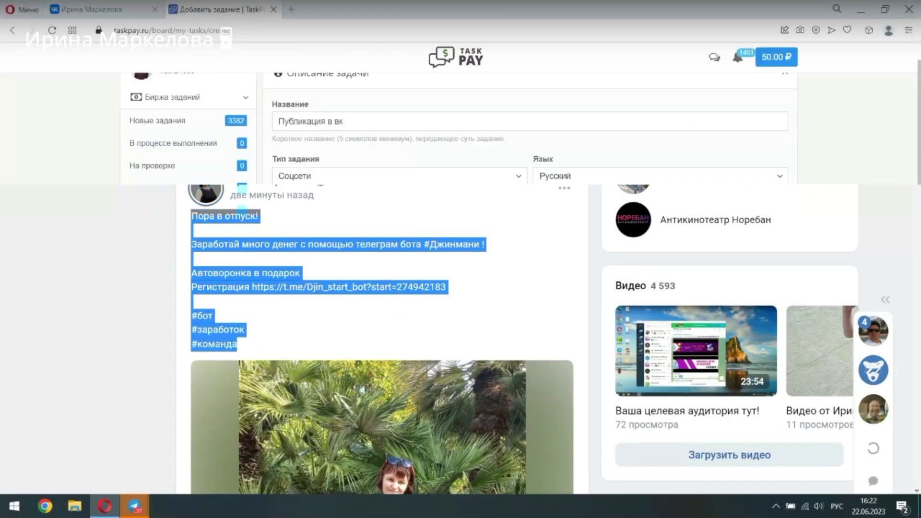
pyautogui.rightClick(286, 382)
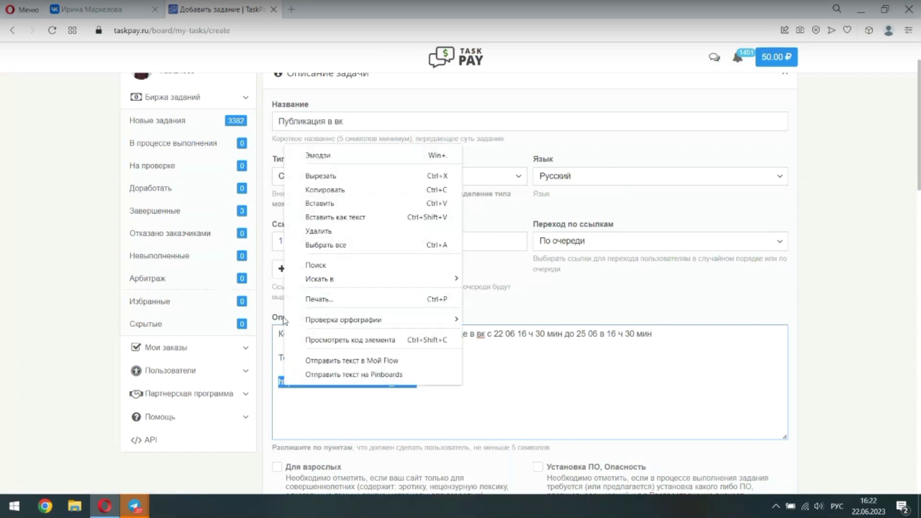
pyautogui.click(316, 218)
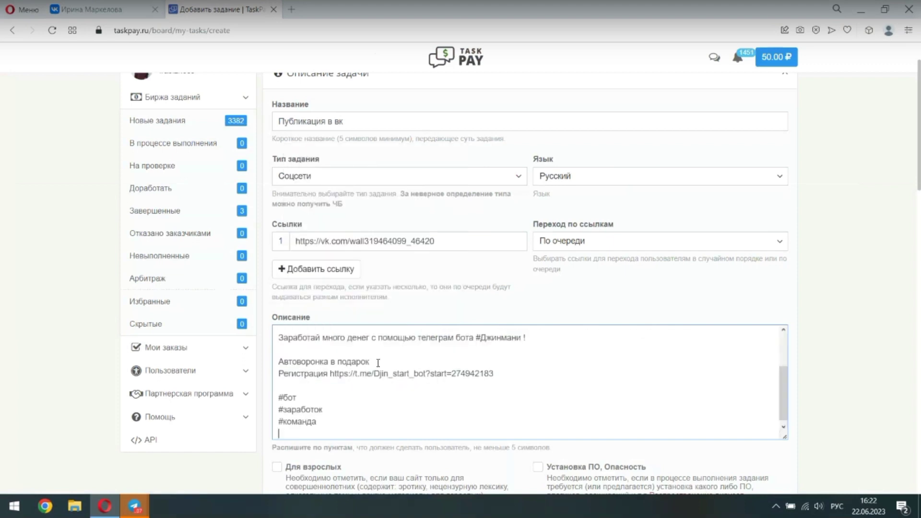
# Append 'и такрепите его' to the first line and add the unpinned-task warning line
pyautogui.scroll(3, 386, 401)
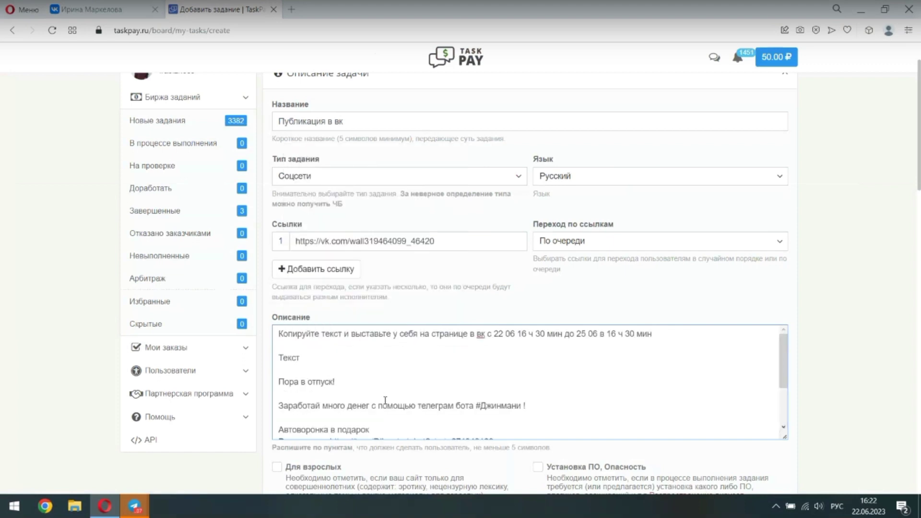
pyautogui.click(663, 335)
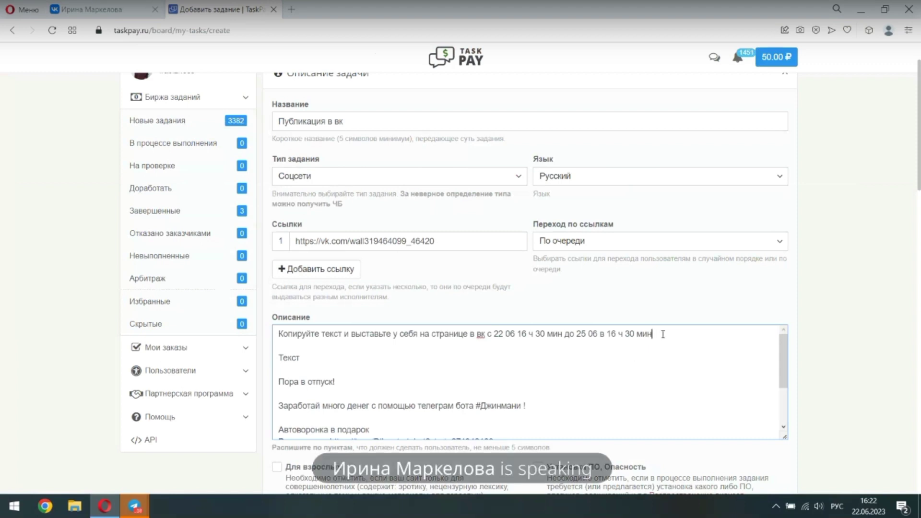
pyautogui.write('и такрепите его!')
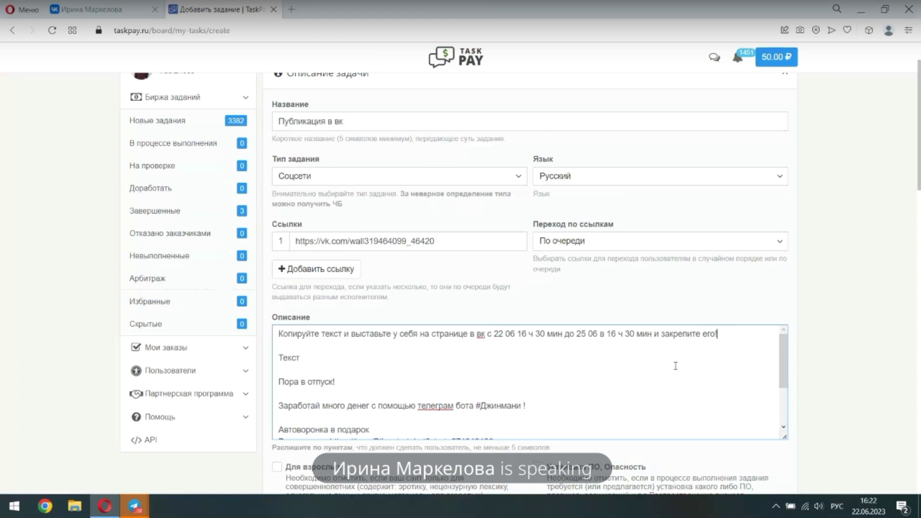
pyautogui.press('Return')
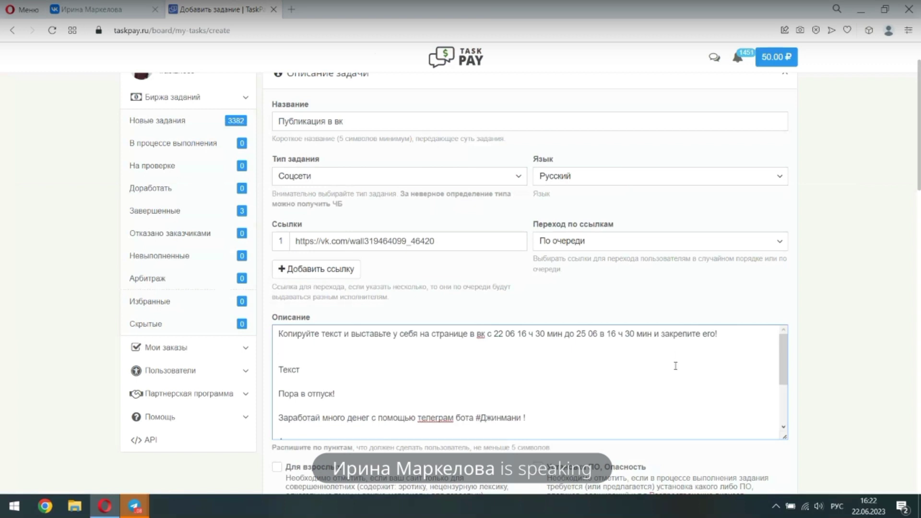
pyautogui.write('Если не будет закрепле')
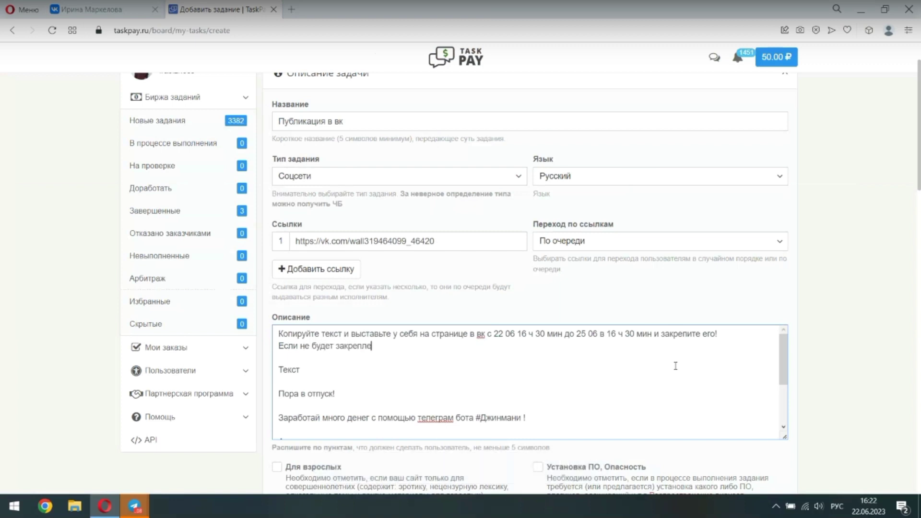
pyautogui.write('н- задание ')
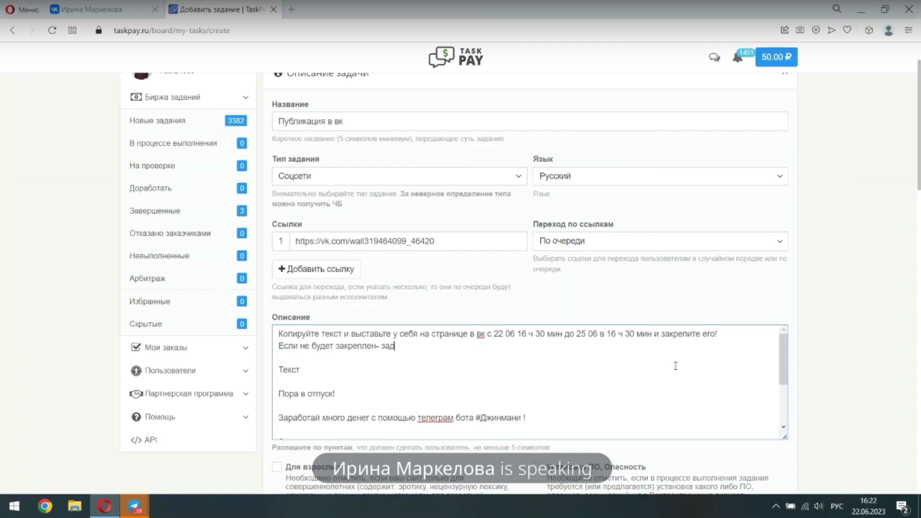
pyautogui.write('н')
# Add a line asking for any vacation photo (море, пальмы, горы, путешествие и прочее)
pyautogui.scroll(-1, 583, 343)
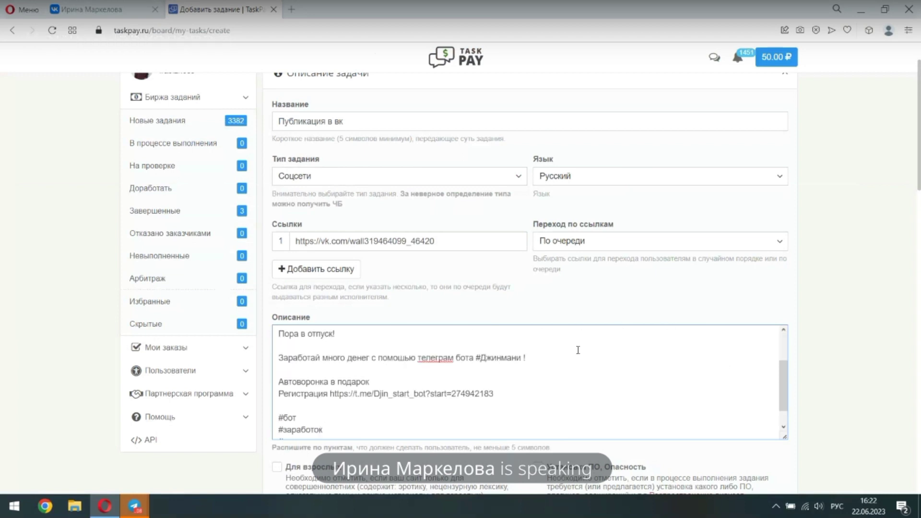
pyautogui.scroll(-1, 578, 350)
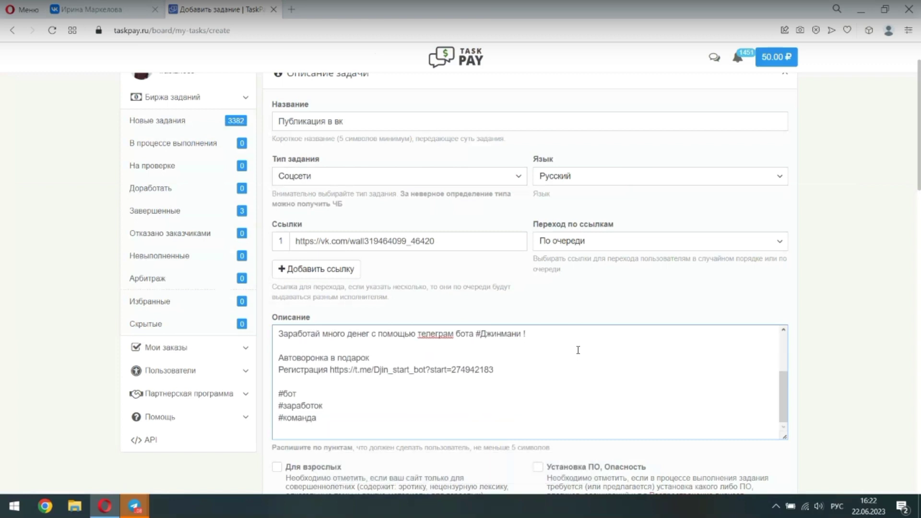
pyautogui.scroll(-4, 578, 350)
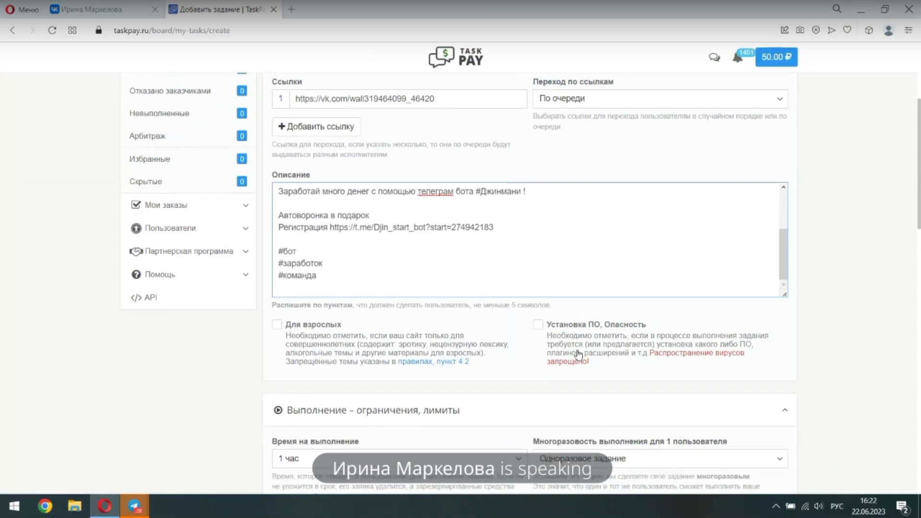
pyautogui.scroll(3, 450, 343)
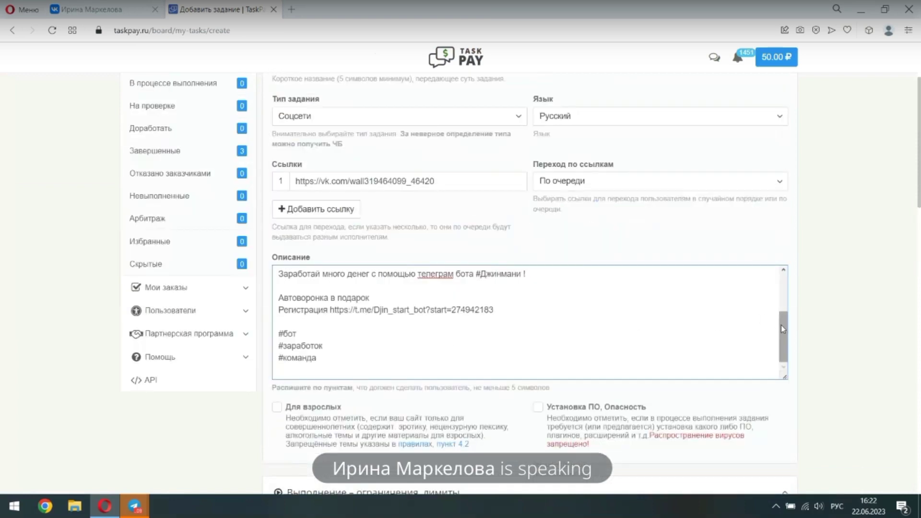
pyautogui.moveTo(782, 329); pyautogui.dragTo(780, 291)
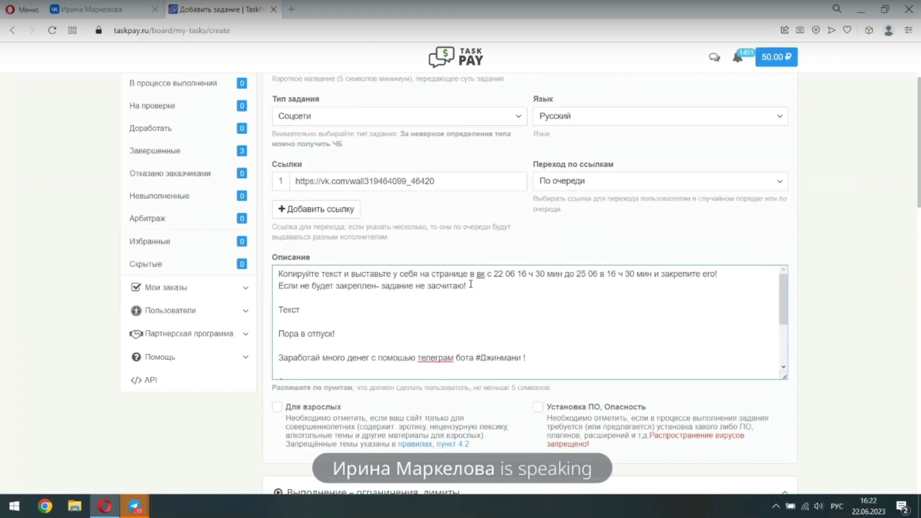
pyautogui.press('Return')
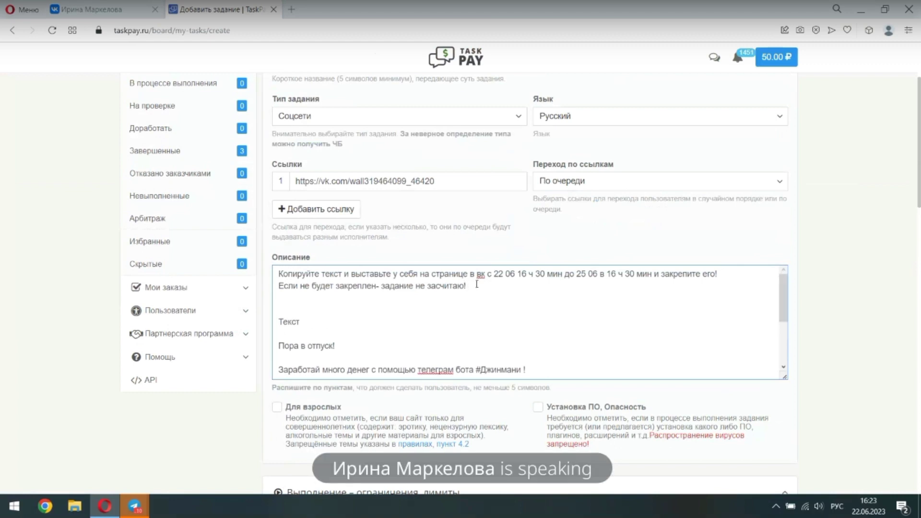
pyautogui.write('Н')
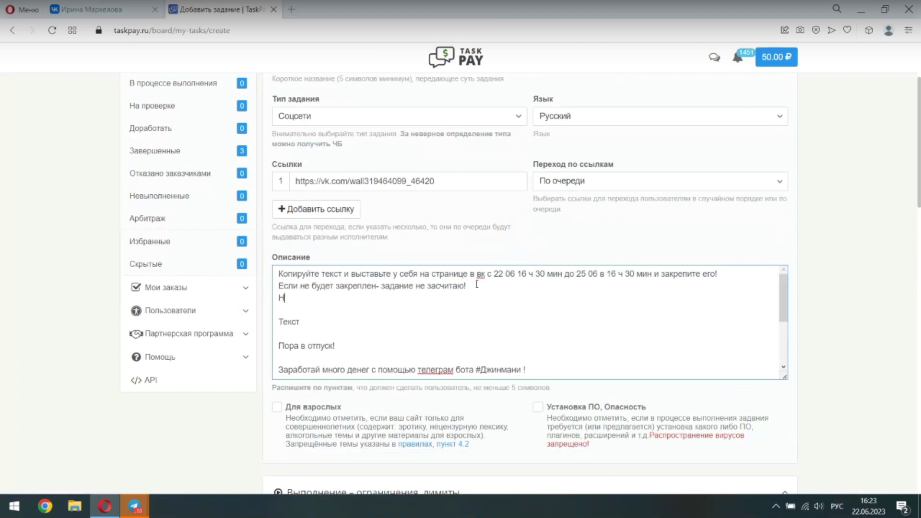
pyautogui.write('айдите ')
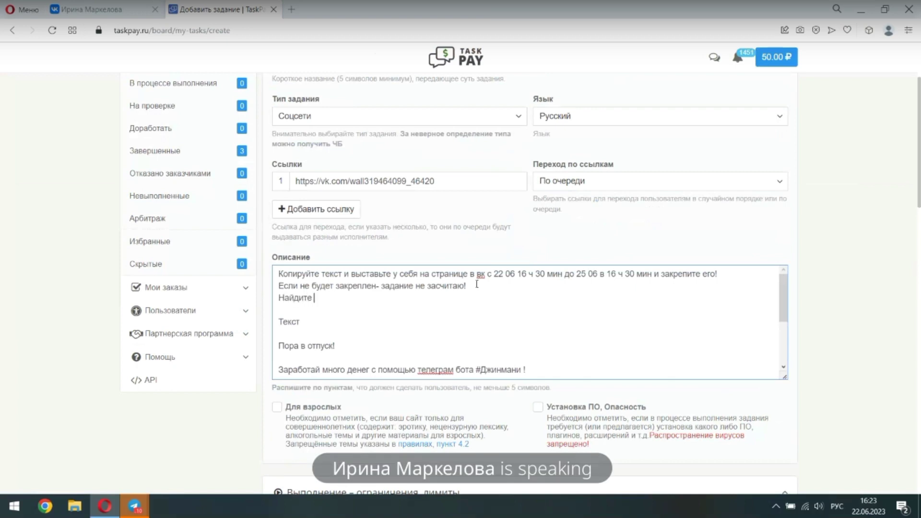
pyautogui.write('любое фото из отпуск')
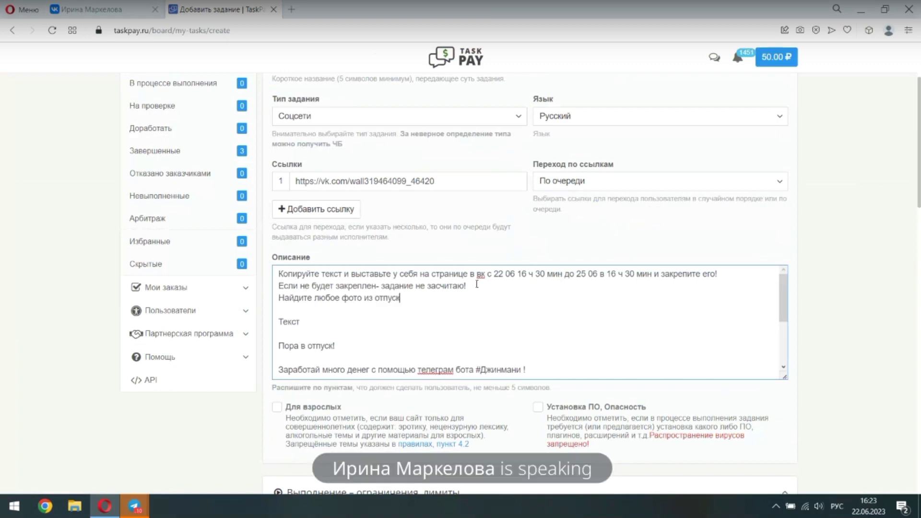
pyautogui.write('а (м')
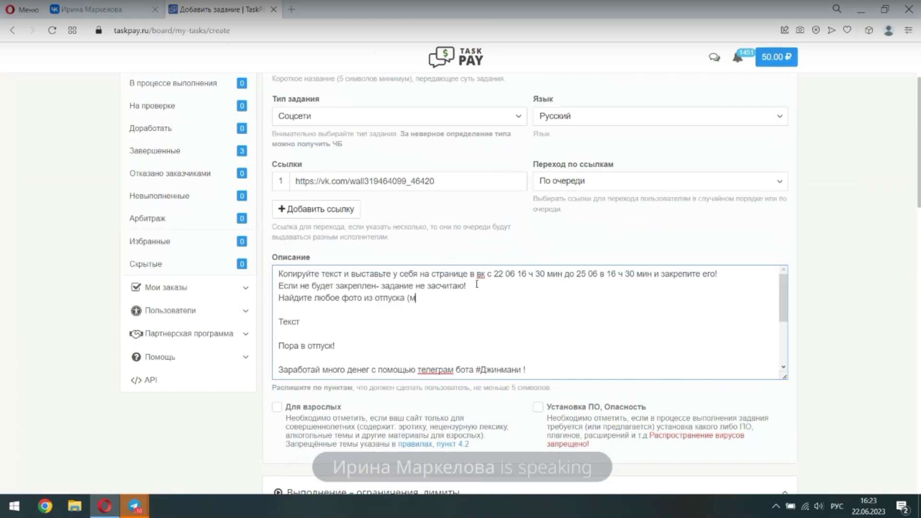
pyautogui.write('оре, п')
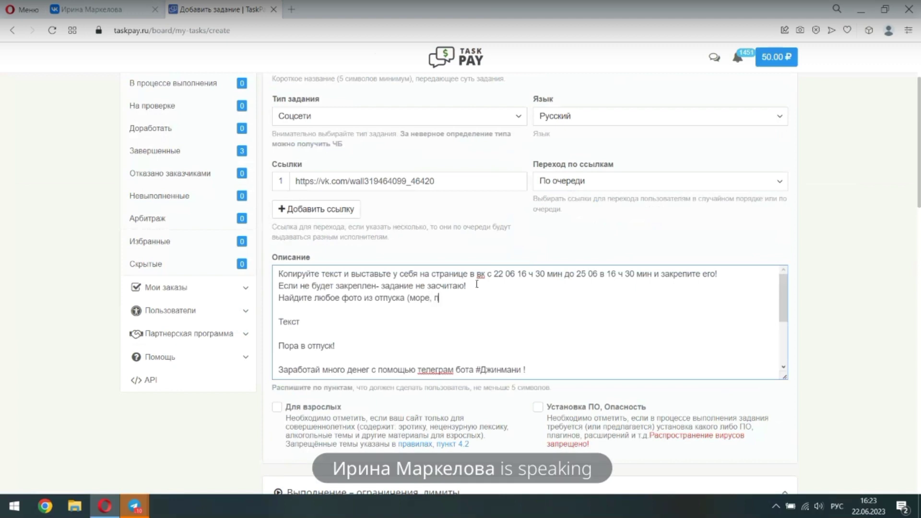
pyautogui.write('альмы, горы, путешествие)')
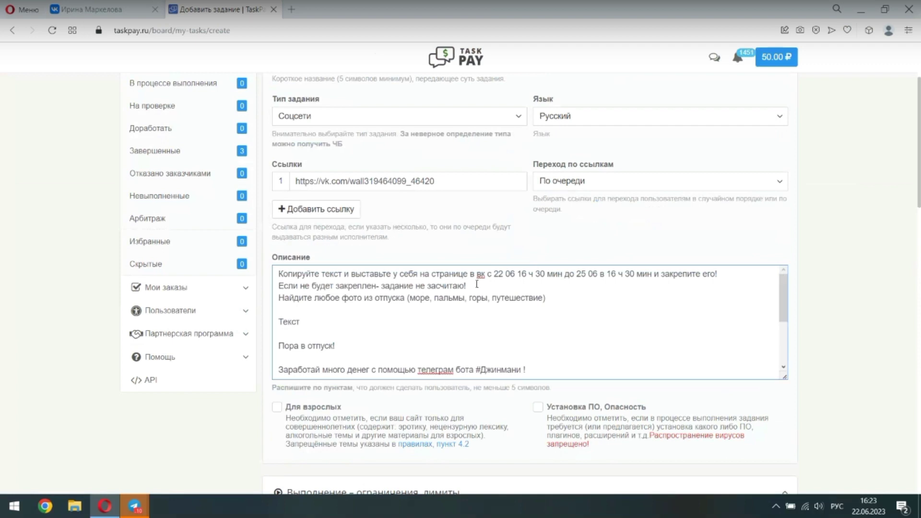
pyautogui.press('BackSpace')
pyautogui.write('и прочее)')
pyautogui.scroll(-3, 475, 313)
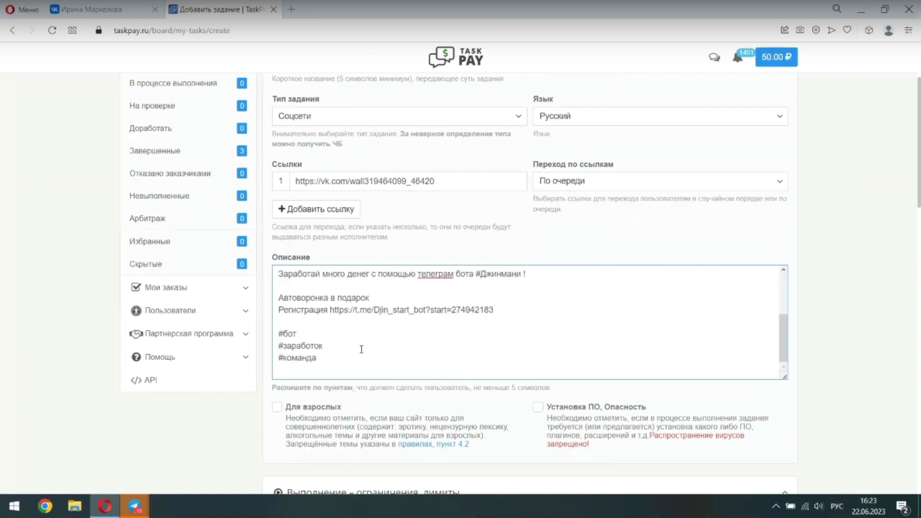
# Choose 1 час execution time, Ручная проверка, and 3 суток for Время на проверку
pyautogui.scroll(-4, 361, 349)
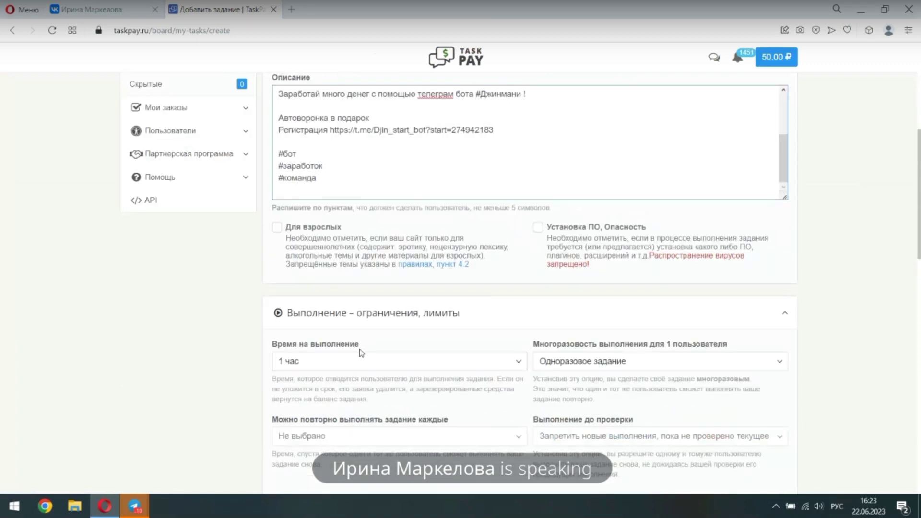
pyautogui.click(323, 362)
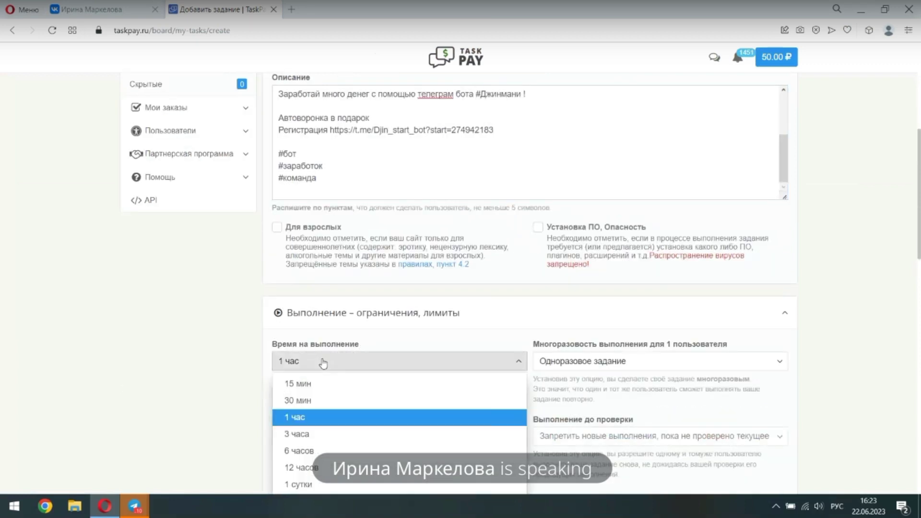
pyautogui.click(307, 417)
pyautogui.scroll(-2, 254, 405)
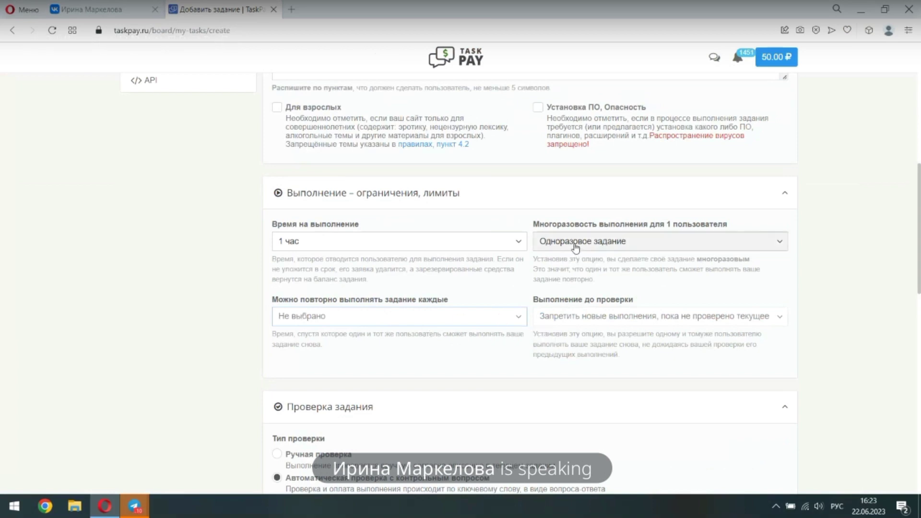
pyautogui.scroll(-1, 575, 247)
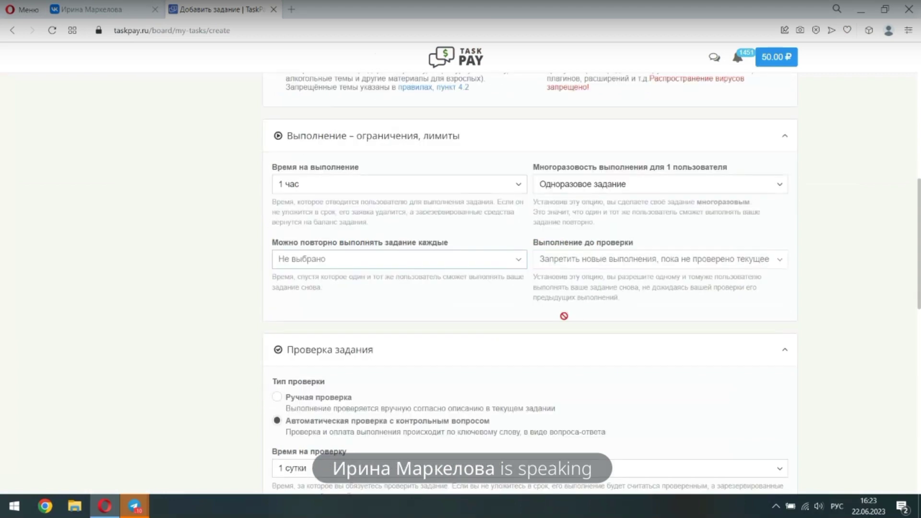
pyautogui.click(277, 394)
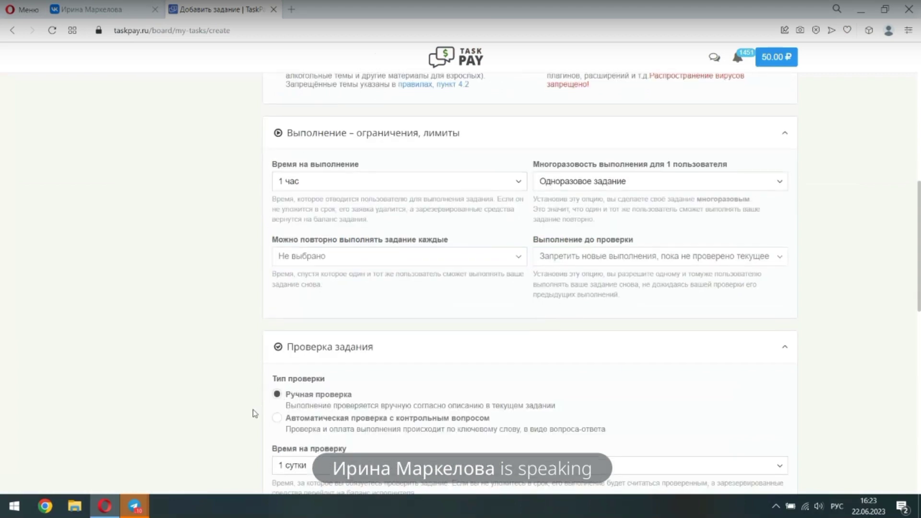
pyautogui.scroll(-2, 473, 413)
pyautogui.click(315, 352)
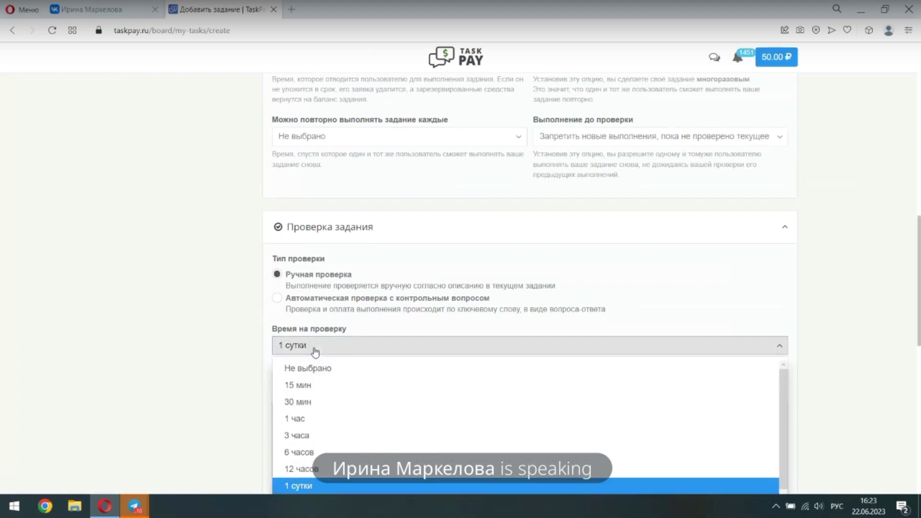
pyautogui.scroll(-1, 302, 432)
pyautogui.scroll(-1, 300, 452)
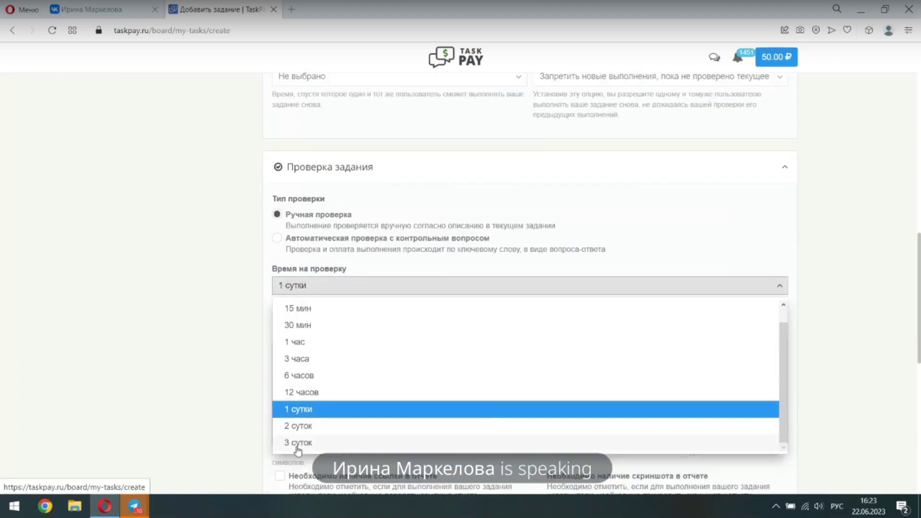
pyautogui.click(298, 441)
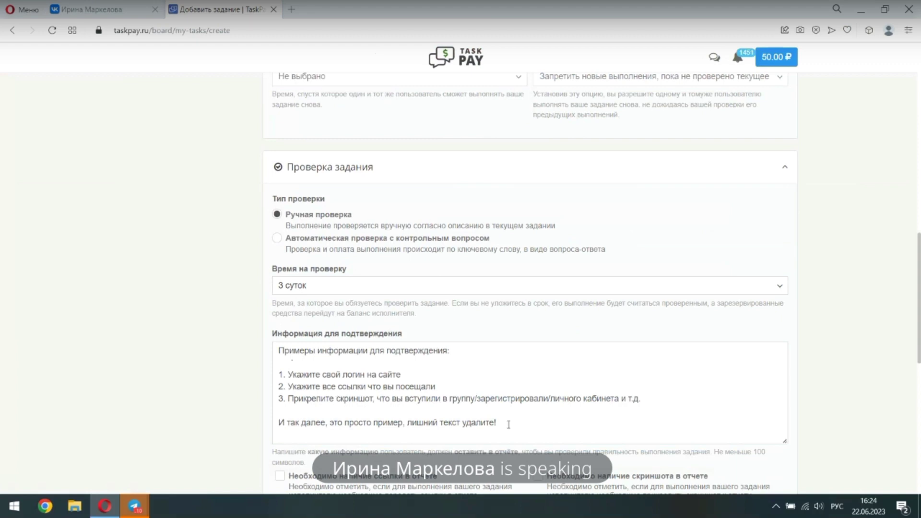
# Replace the sample confirmation info with 'Прислать ссылку на закрепленный пост в вк'
pyautogui.moveTo(507, 424); pyautogui.dragTo(276, 353)
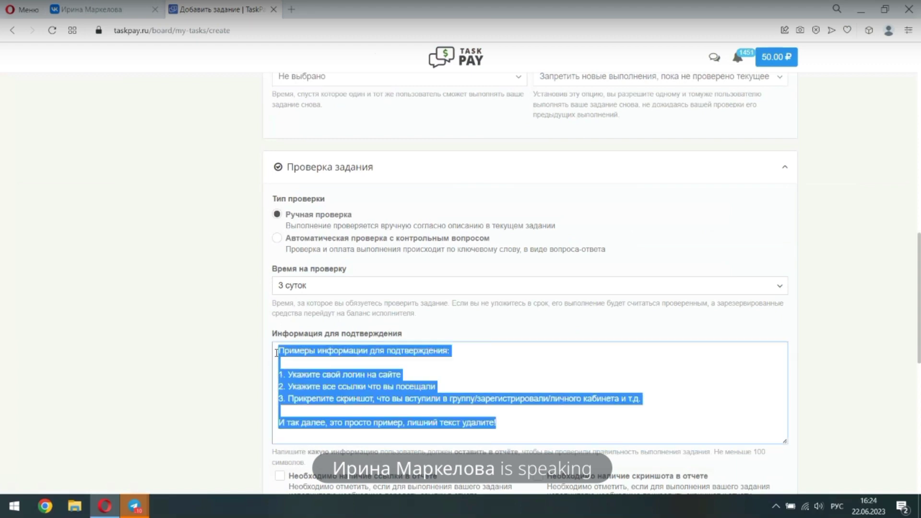
pyautogui.write('П')
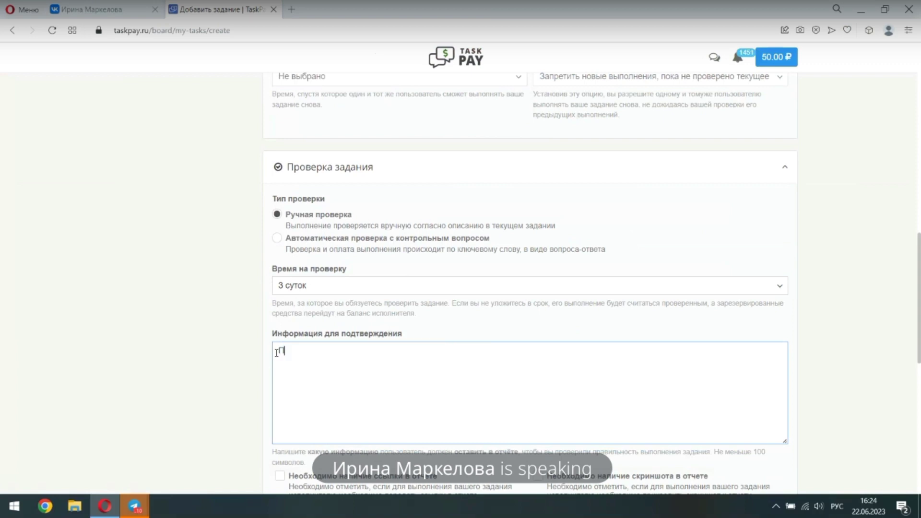
pyautogui.write('рислать ссылку на закре')
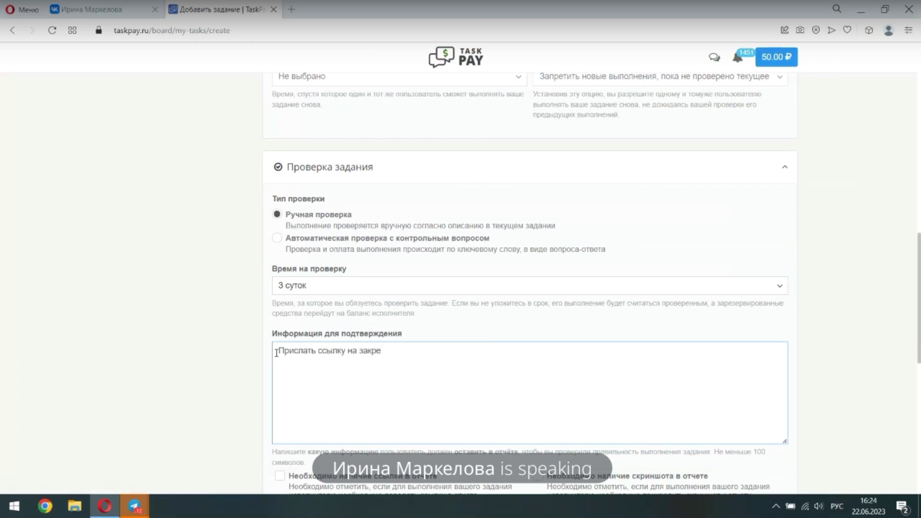
pyautogui.write('пленный пост в вк')
pyautogui.scroll(-5, 277, 352)
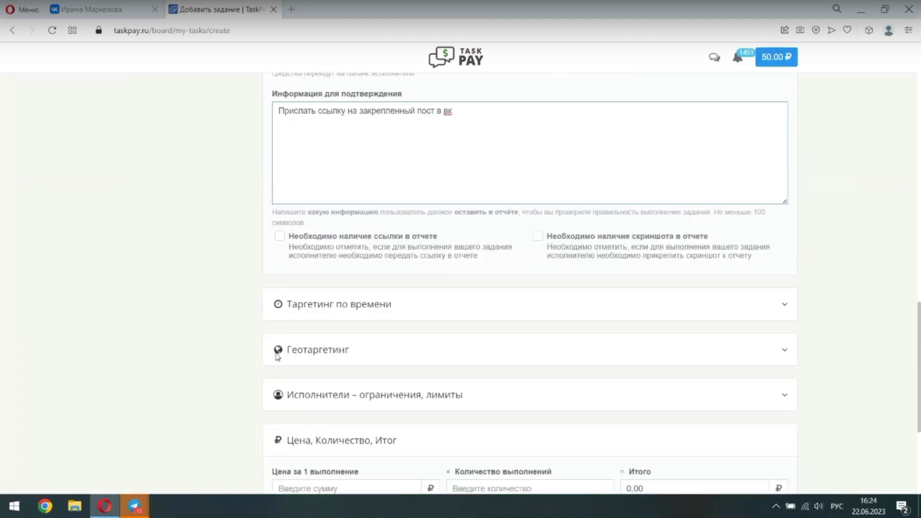
pyautogui.scroll(-3, 405, 341)
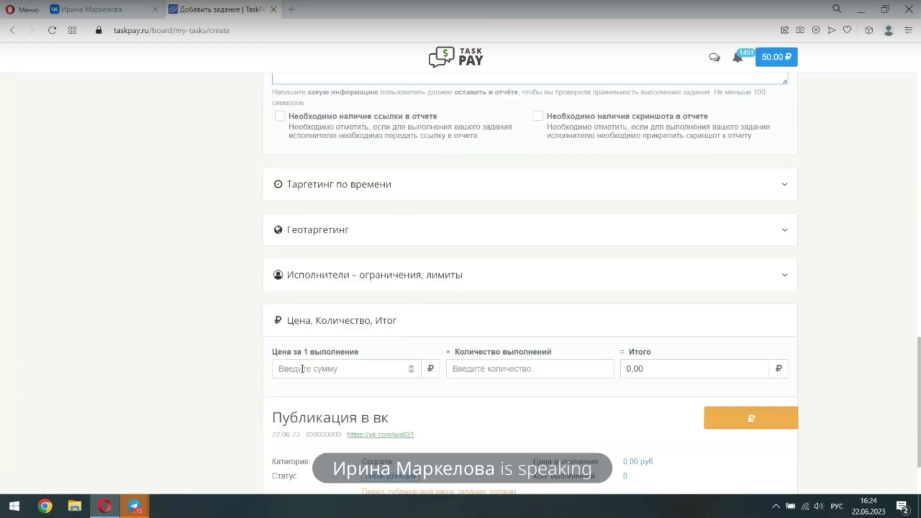
# Set the price to 5 ₽ per completion with 5 completions, and create the task
pyautogui.click(302, 368)
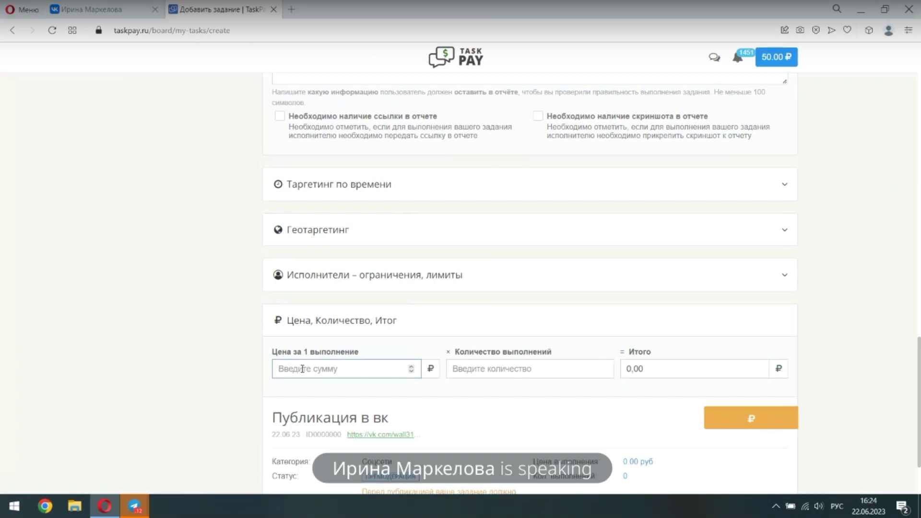
pyautogui.write('5')
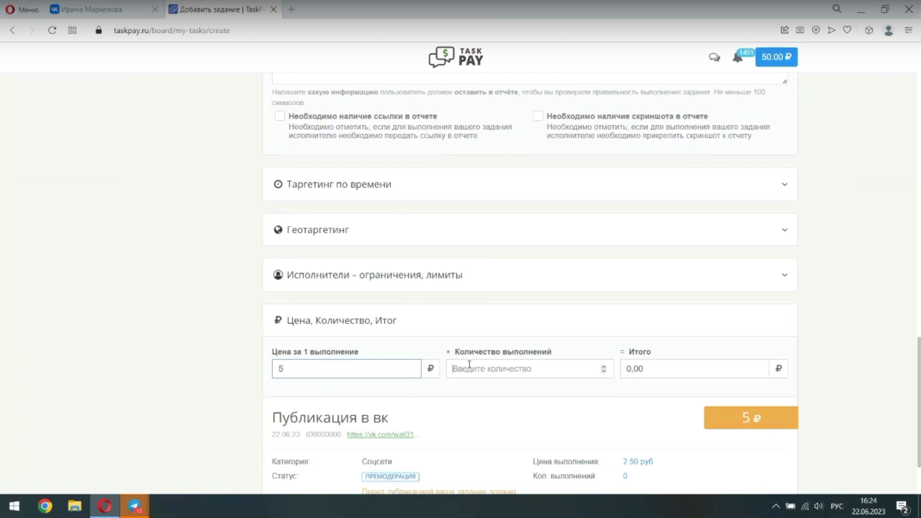
pyautogui.click(469, 365)
pyautogui.write('5')
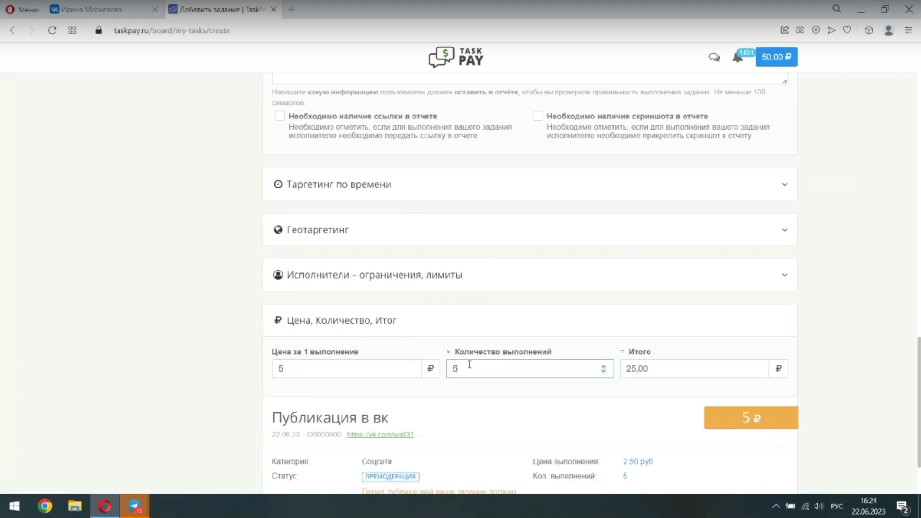
pyautogui.scroll(-2, 528, 422)
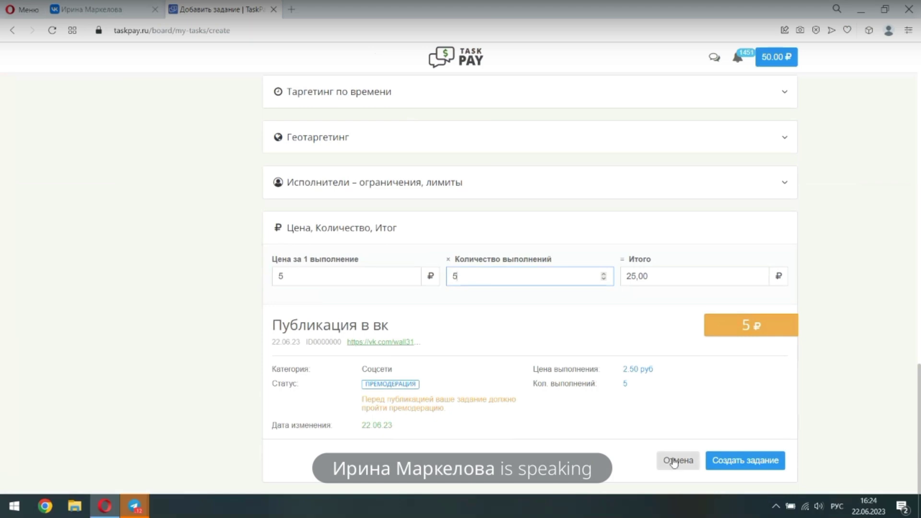
pyautogui.click(727, 462)
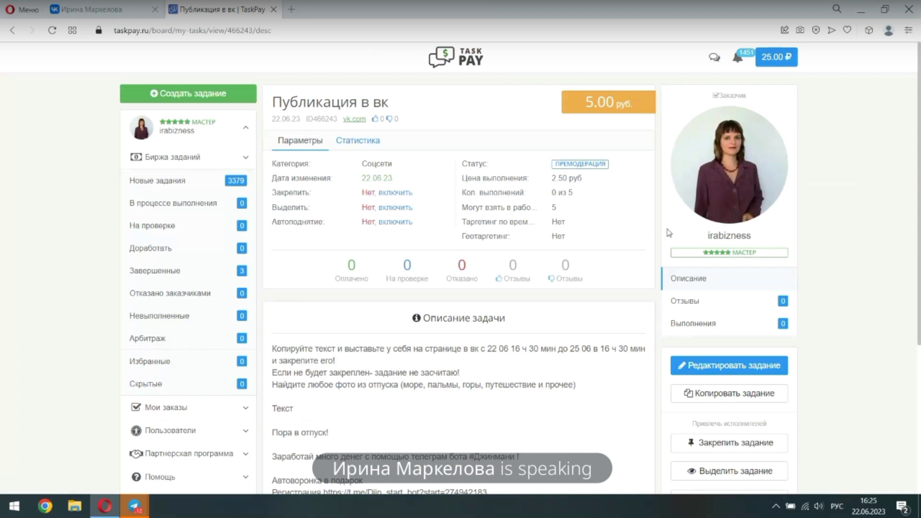
# Open the TaskPay notifications and mark the 13.11.22 notification as read
pyautogui.click(735, 61)
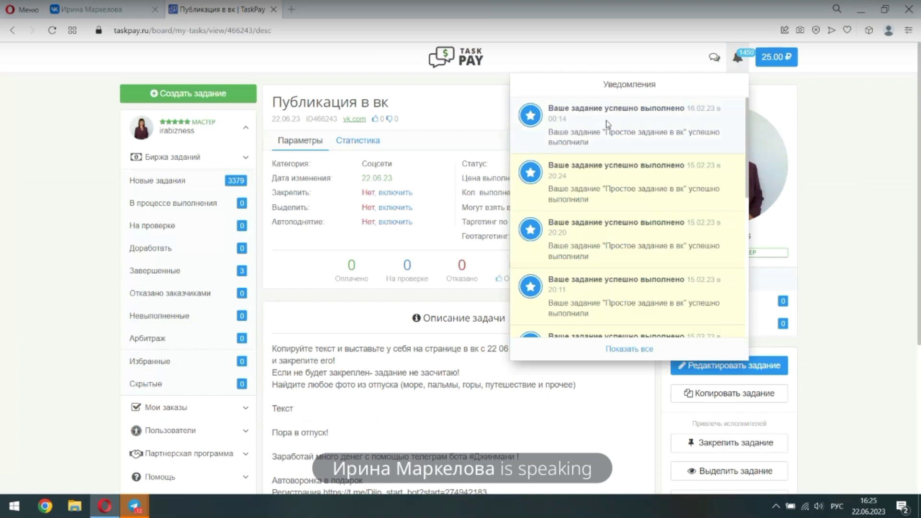
pyautogui.scroll(-3, 632, 127)
pyautogui.scroll(-3, 693, 247)
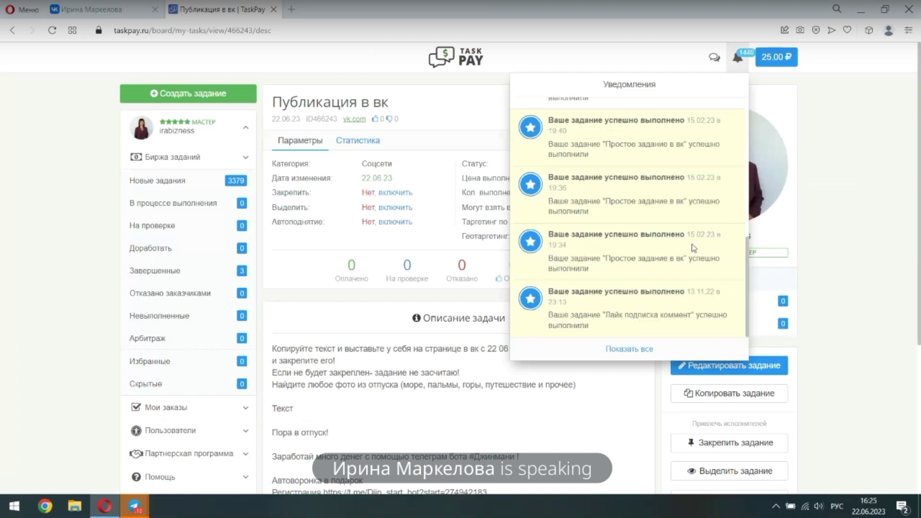
pyautogui.click(696, 305)
pyautogui.scroll(-3, 640, 261)
pyautogui.scroll(5, 640, 261)
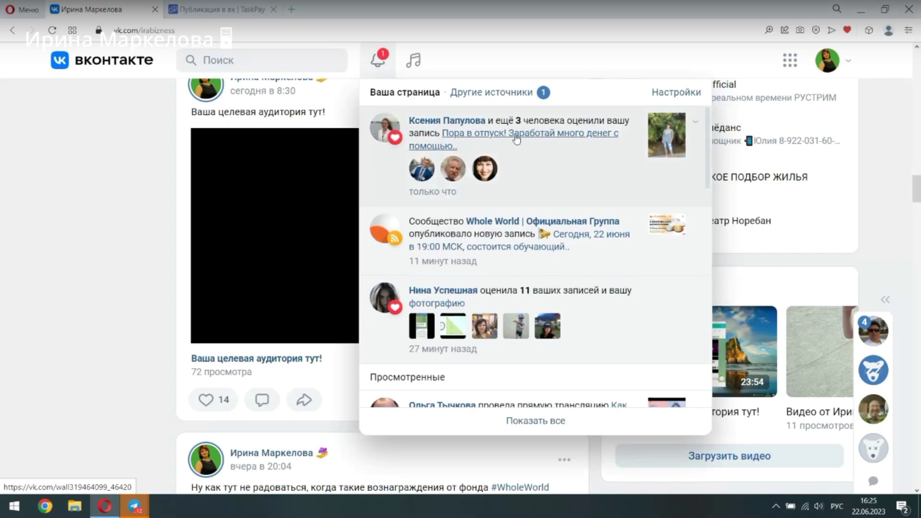
# Scroll through the VK notifications showing new likes on the 'Пора в отпуск!' post
pyautogui.scroll(-5, 564, 173)
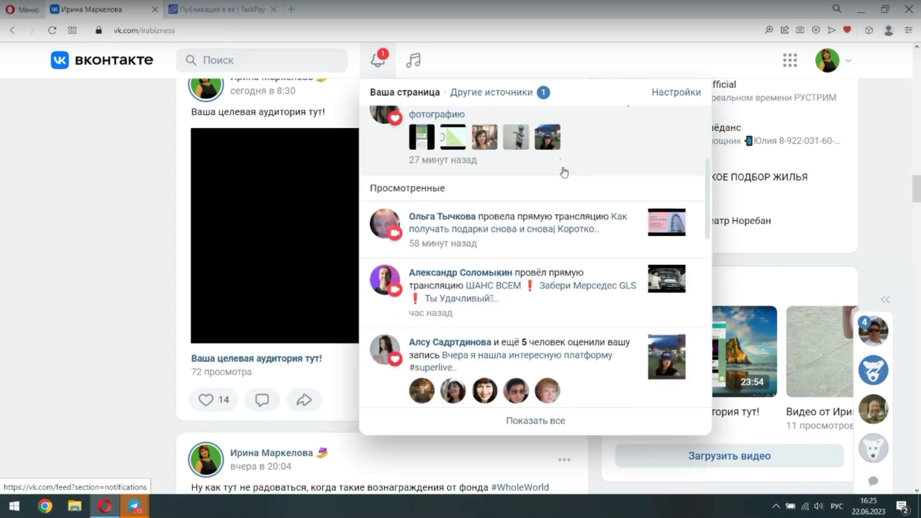
pyautogui.scroll(5, 565, 173)
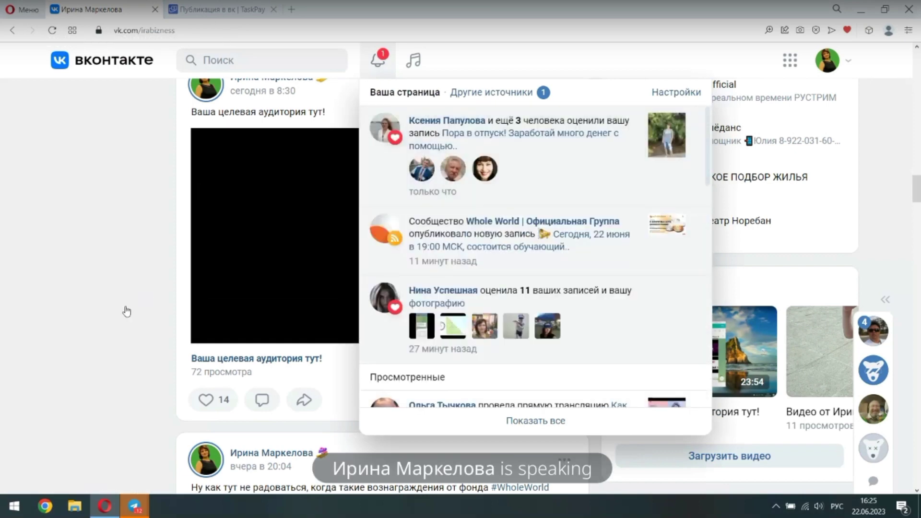